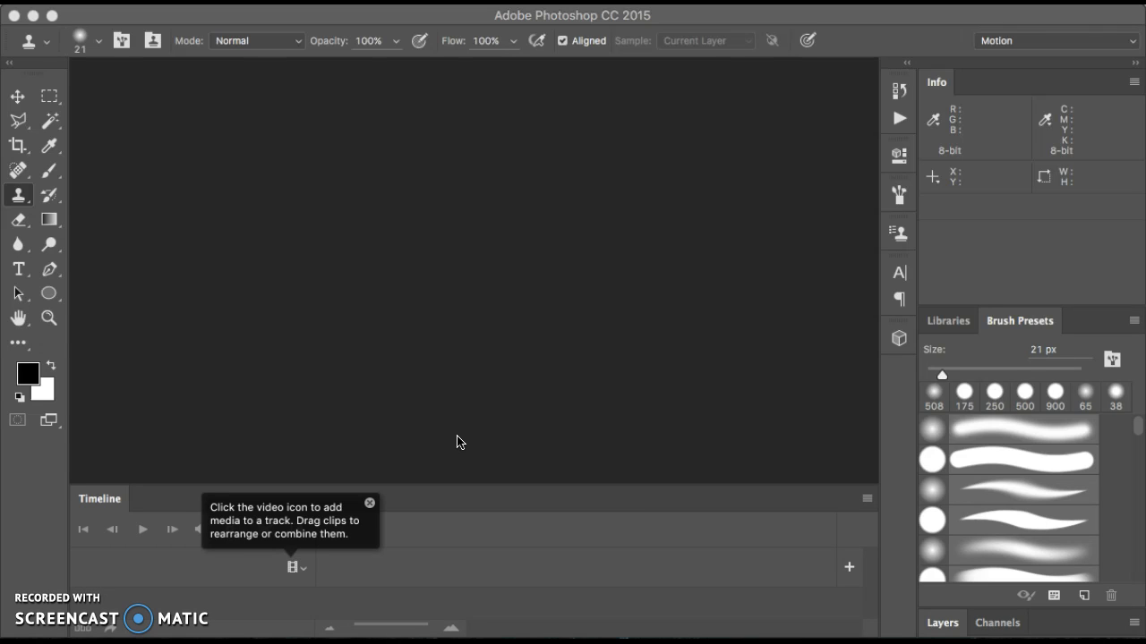
- Create a new document named lastname_animation, 7 by 5 inches at 200 pixels per inch with a white background
left_click(299, 271)
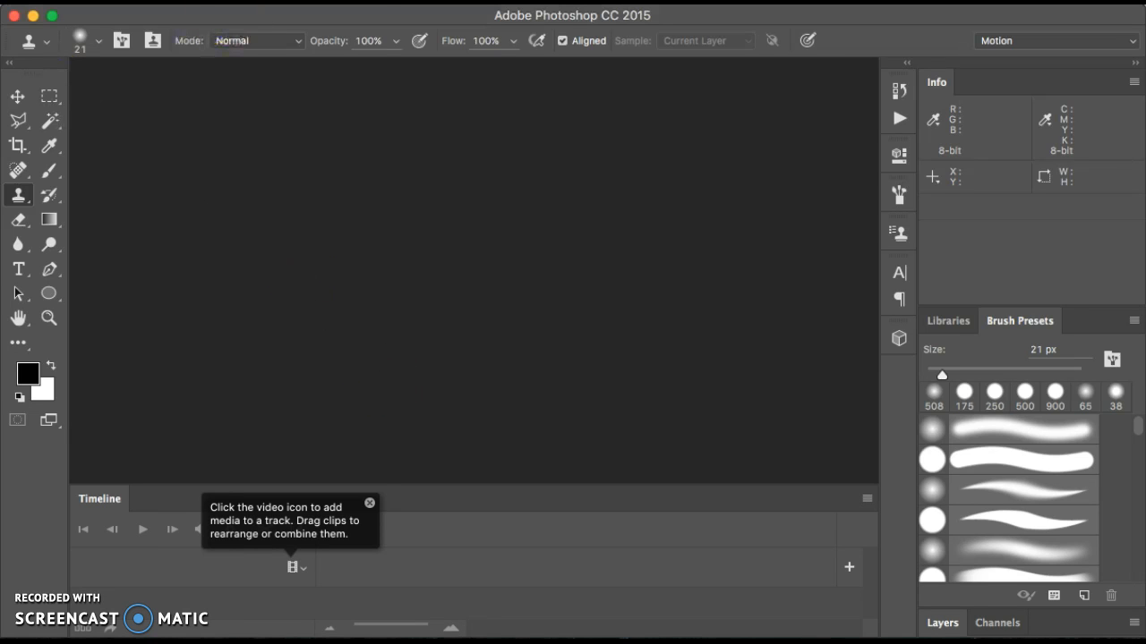
left_click(165, 1)
left_click(166, 14)
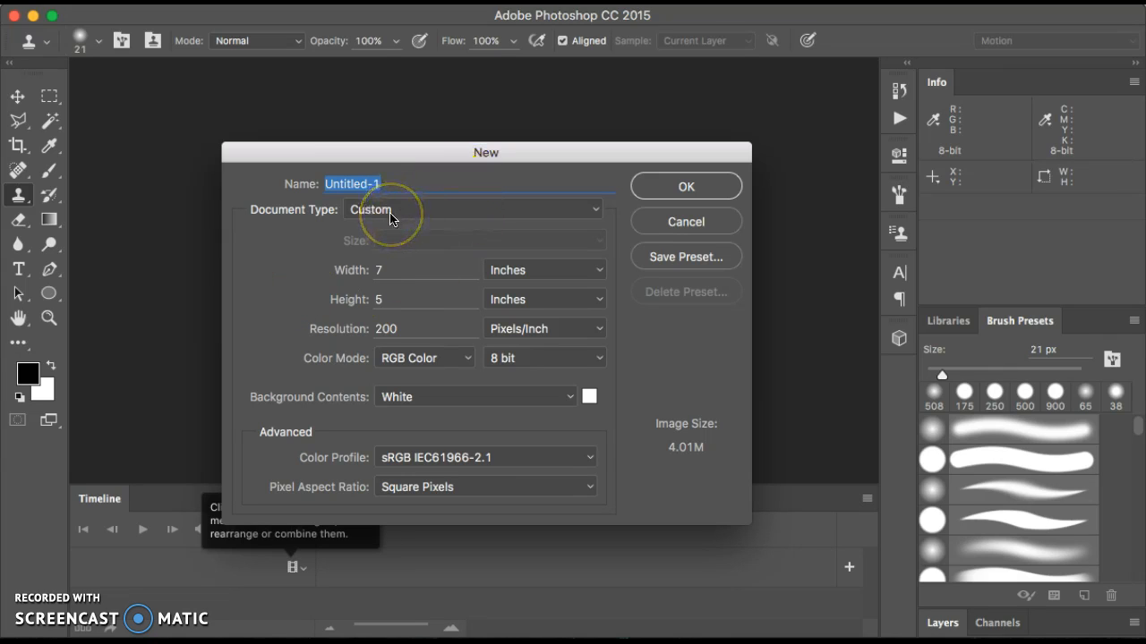
type("lastname_animation")
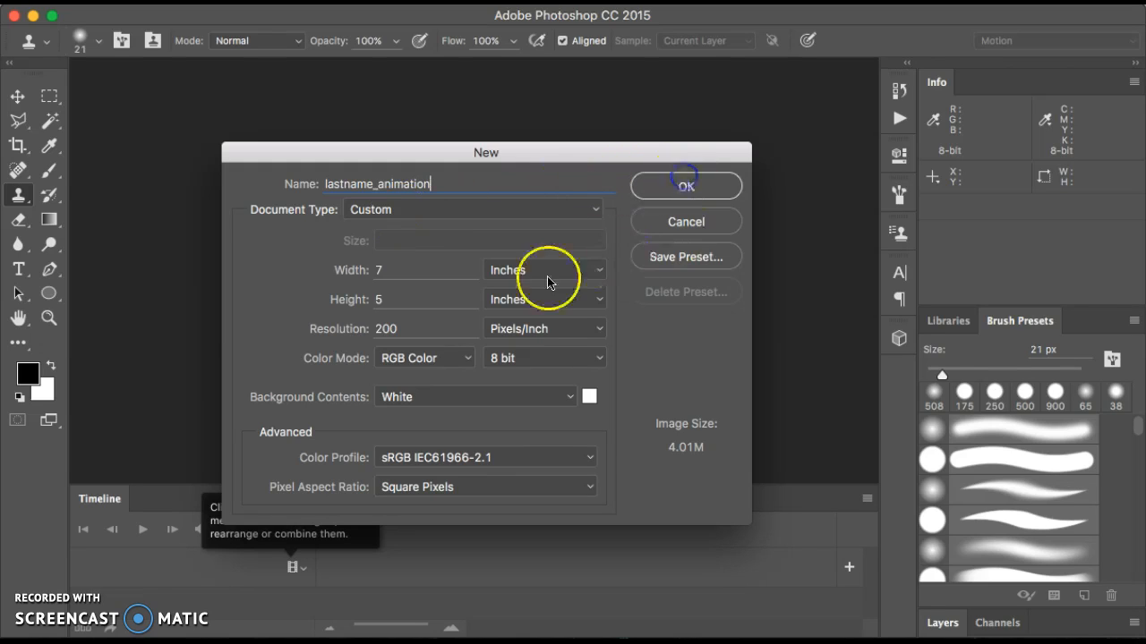
key("Return")
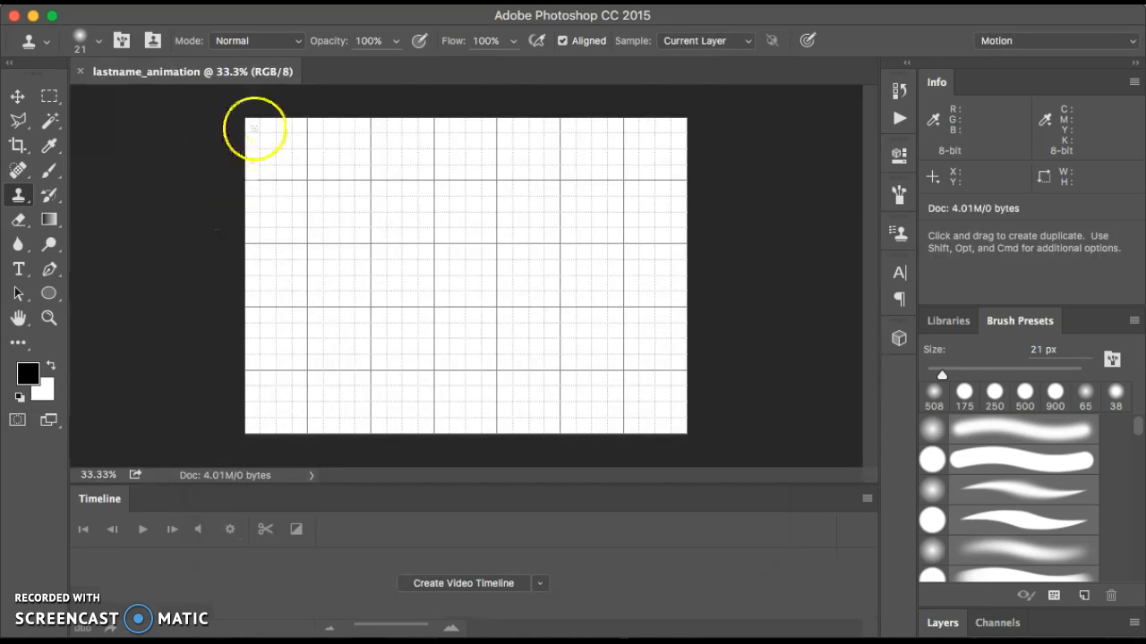
- Hide the grid on the lastname_animation canvas
left_click(529, 5)
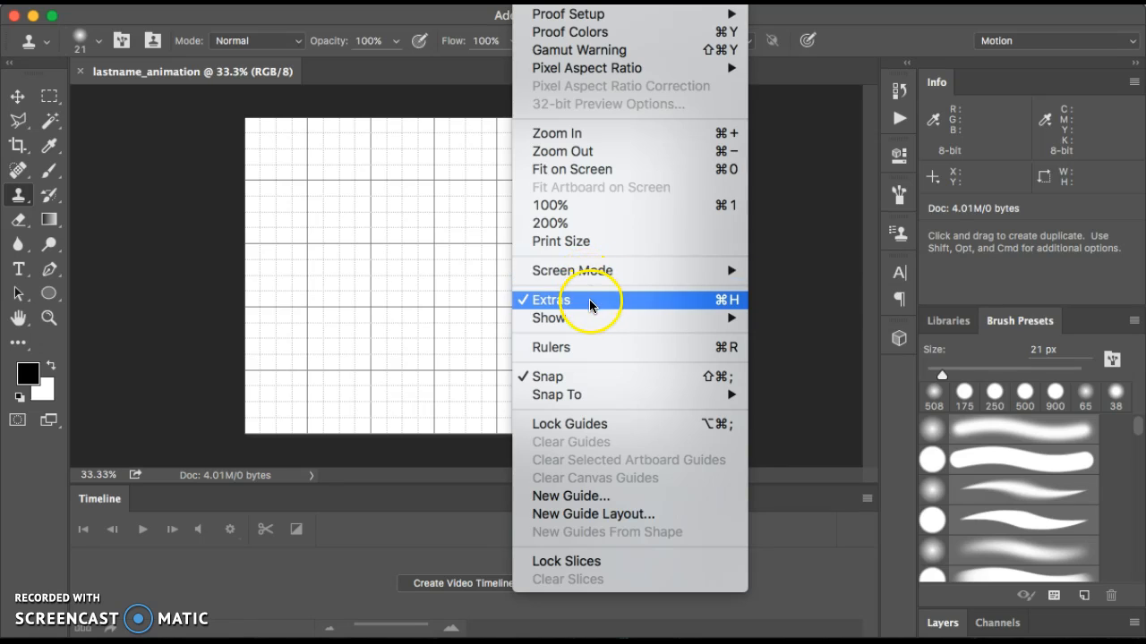
mouse_move(593, 319)
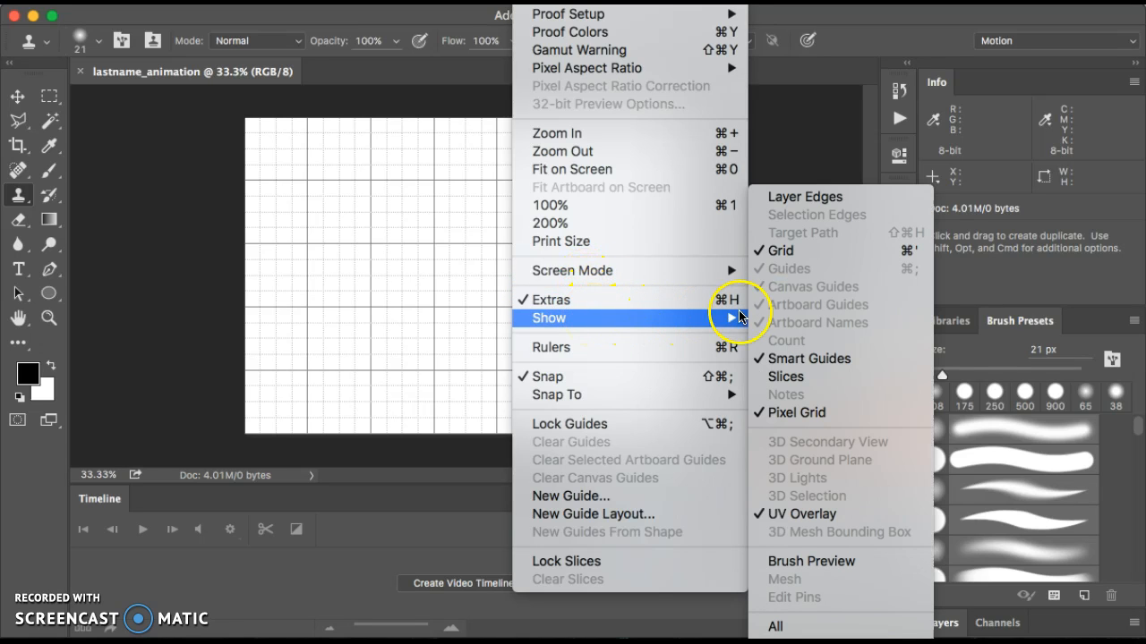
left_click(777, 250)
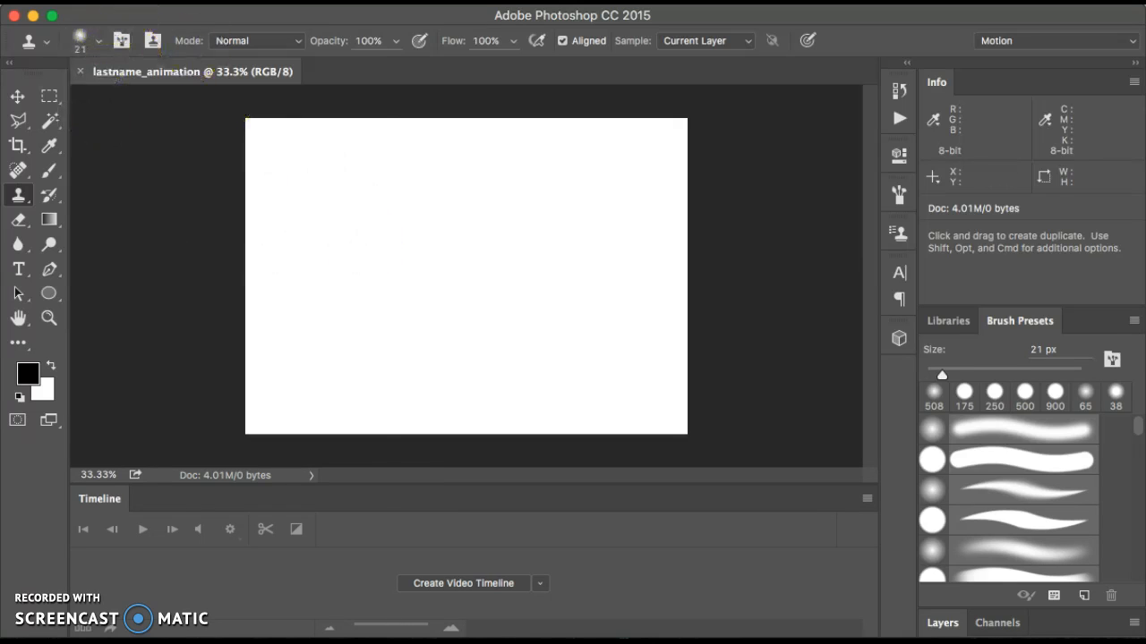
- Resize the canvas to 10 inches wide and 16 inches high
left_click(160, 4)
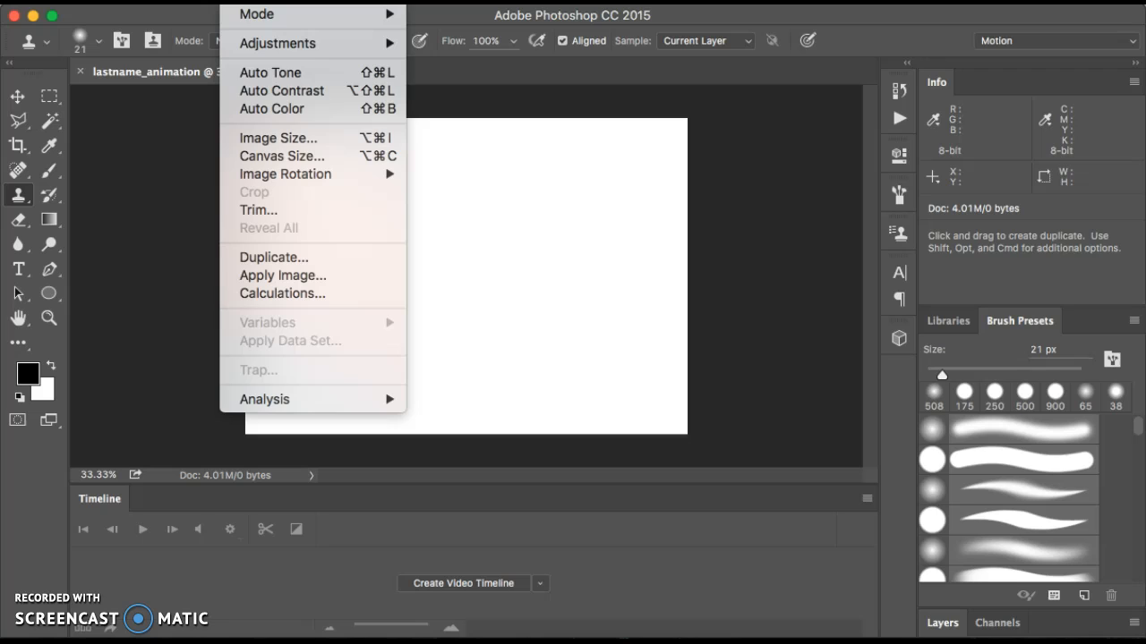
left_click(285, 156)
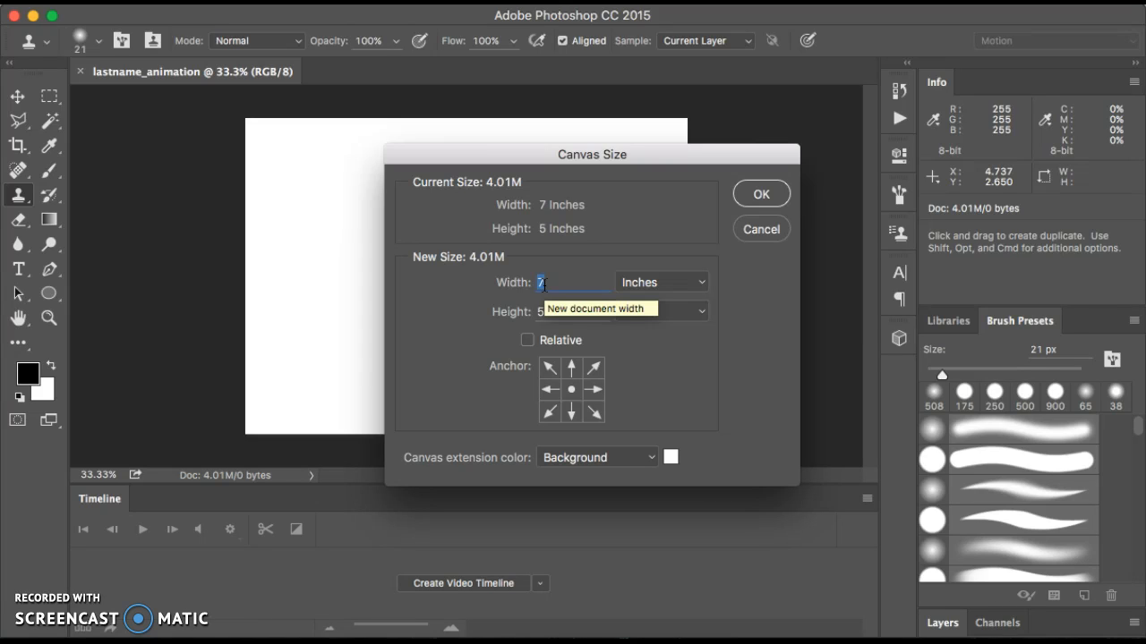
type("10")
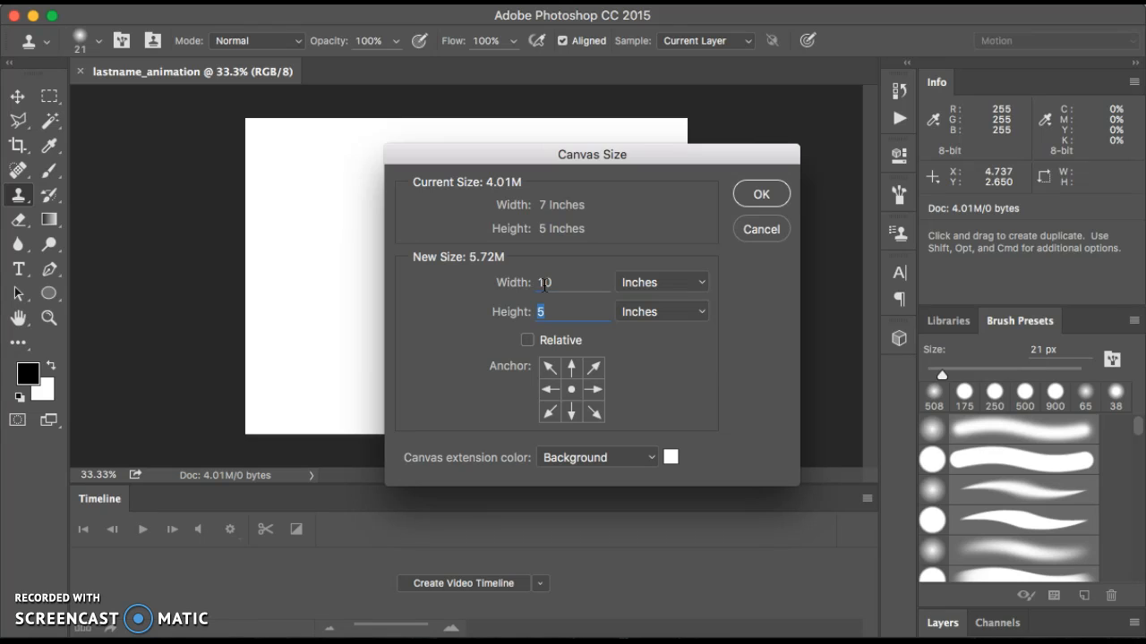
type("10")
left_click(761, 194)
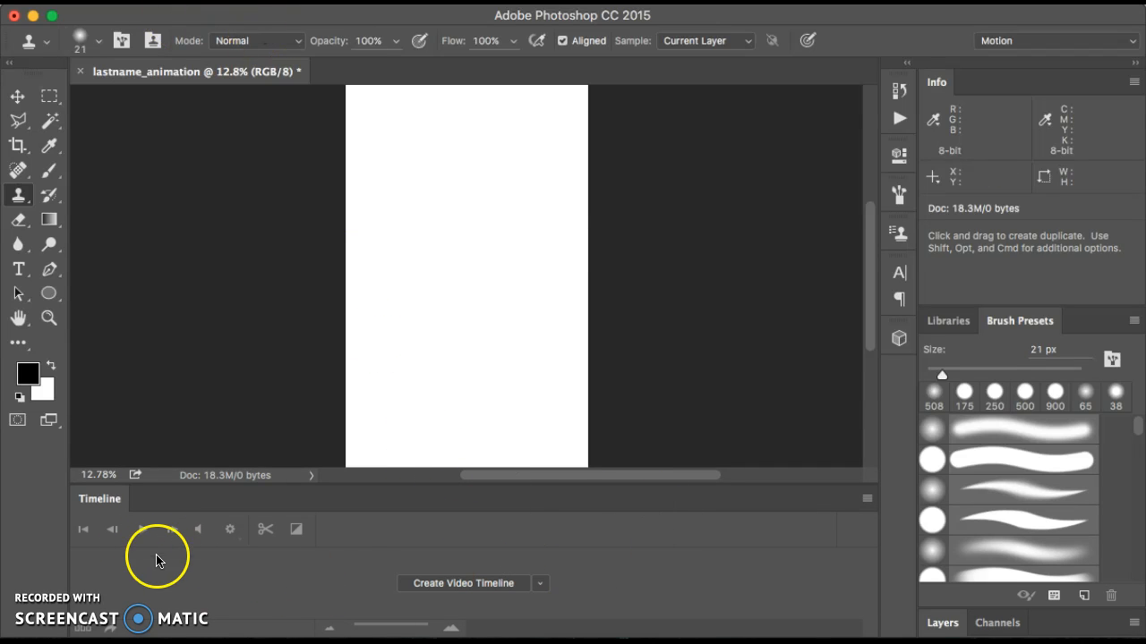
- Set the image resolution to 150 pixels per inch with resampling kept on
left_click(247, 2)
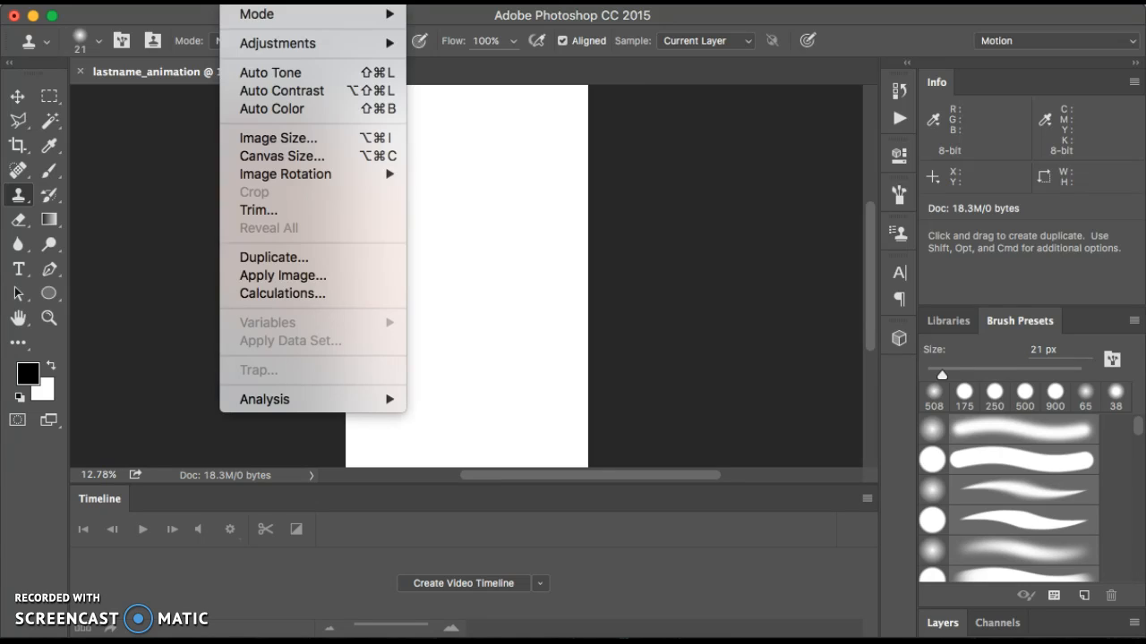
left_click(283, 138)
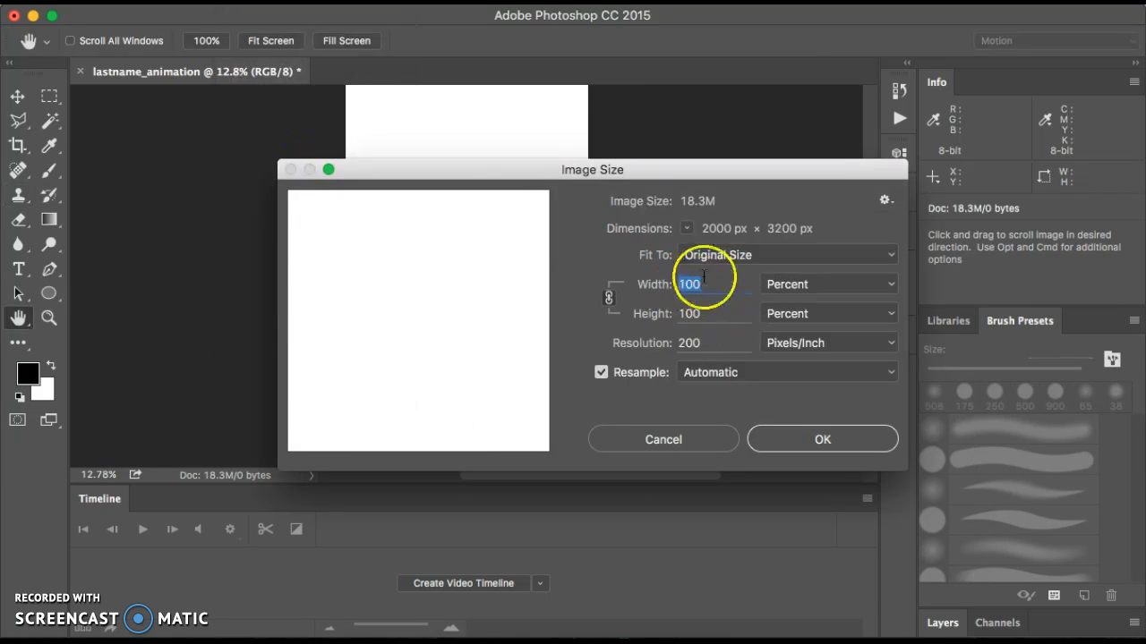
left_click(701, 341)
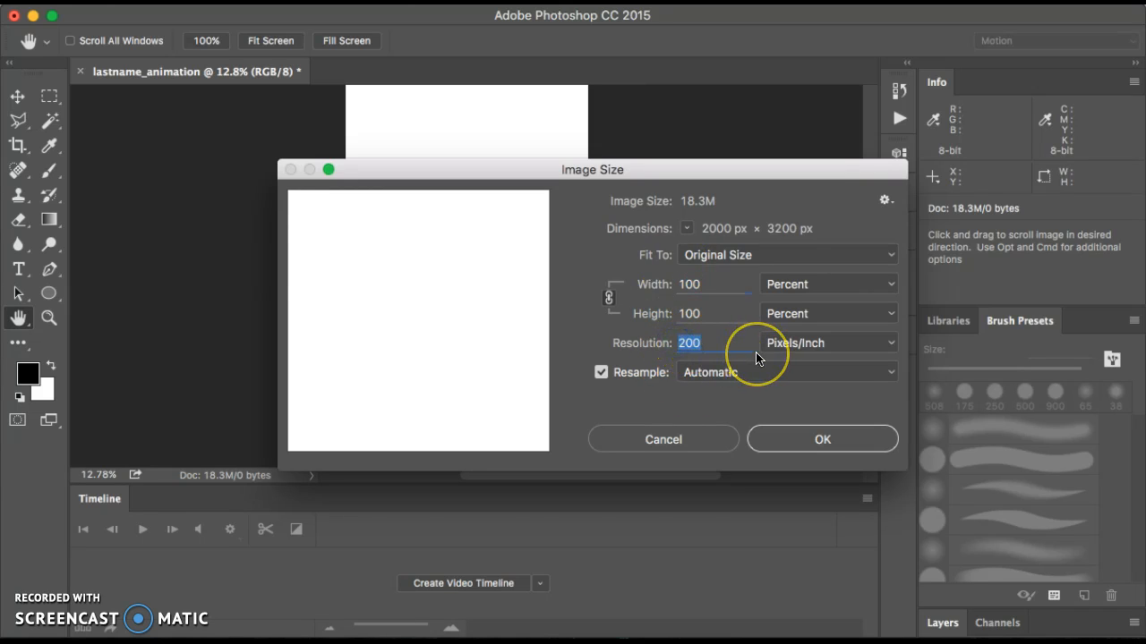
type("150")
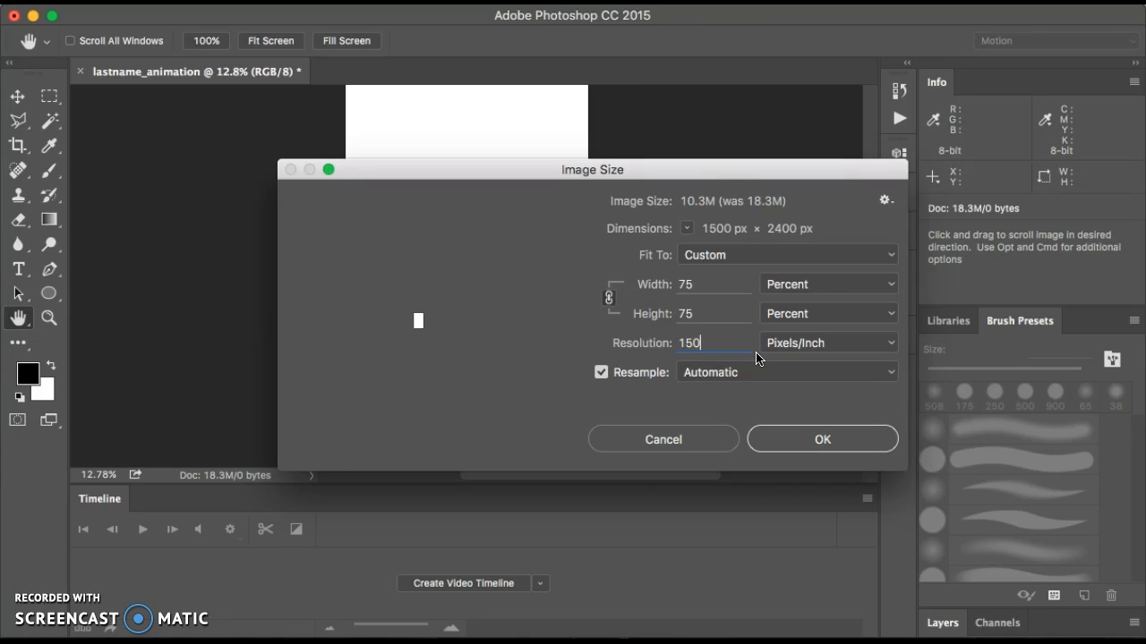
left_click(857, 440)
key("s")
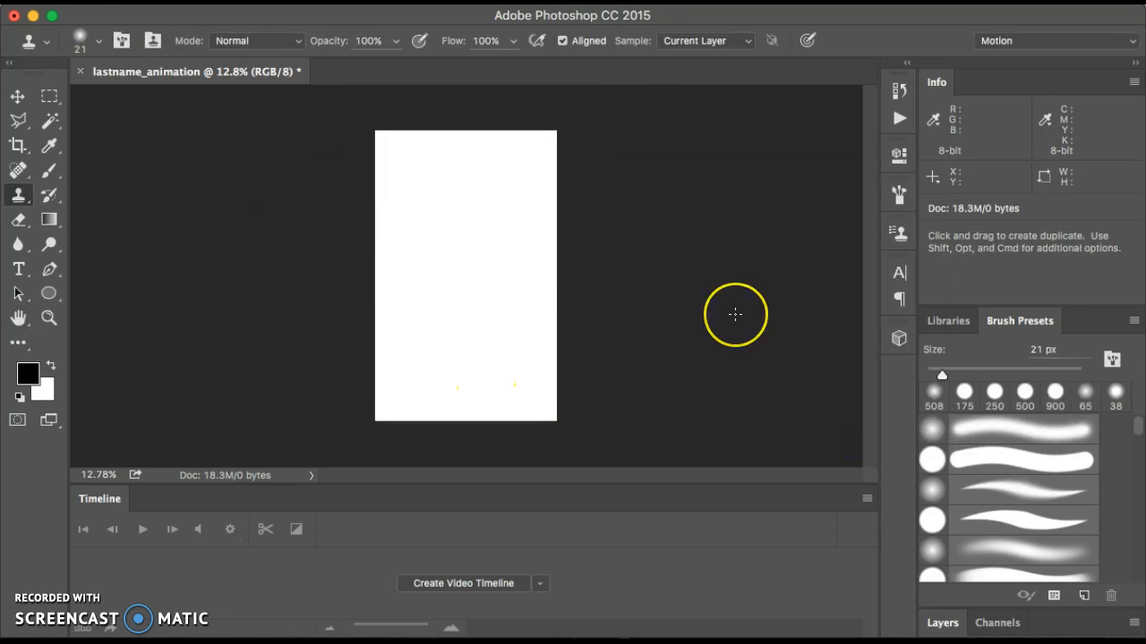
key("super+plus")
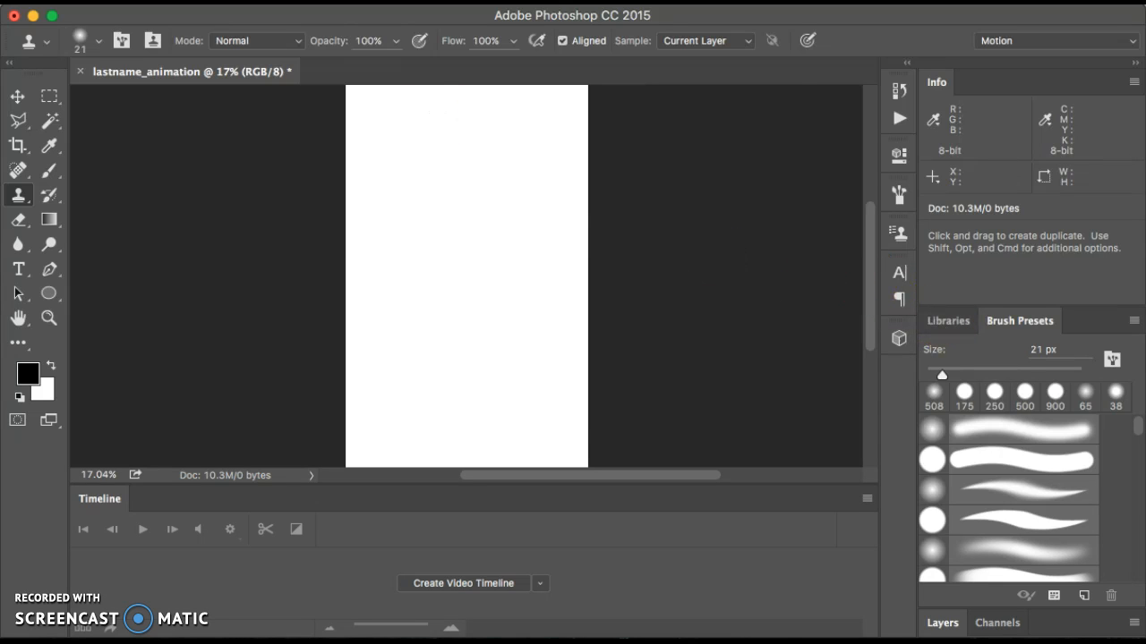
- Show the layer list and detach it from the dock as a floating panel beside the canvas
left_click(591, 3)
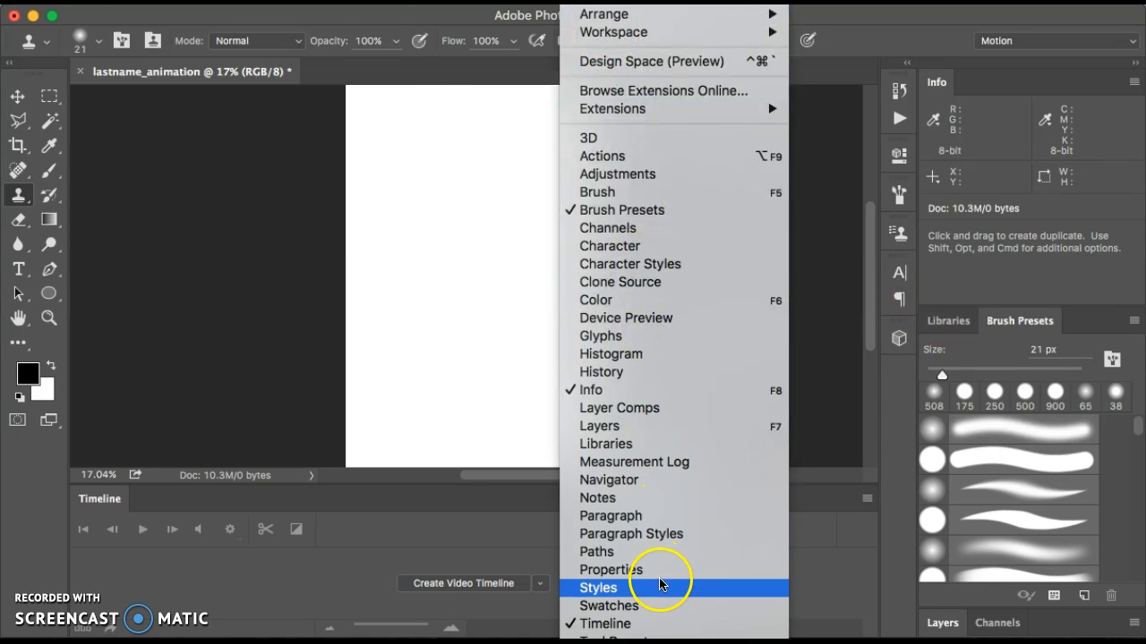
left_click(632, 426)
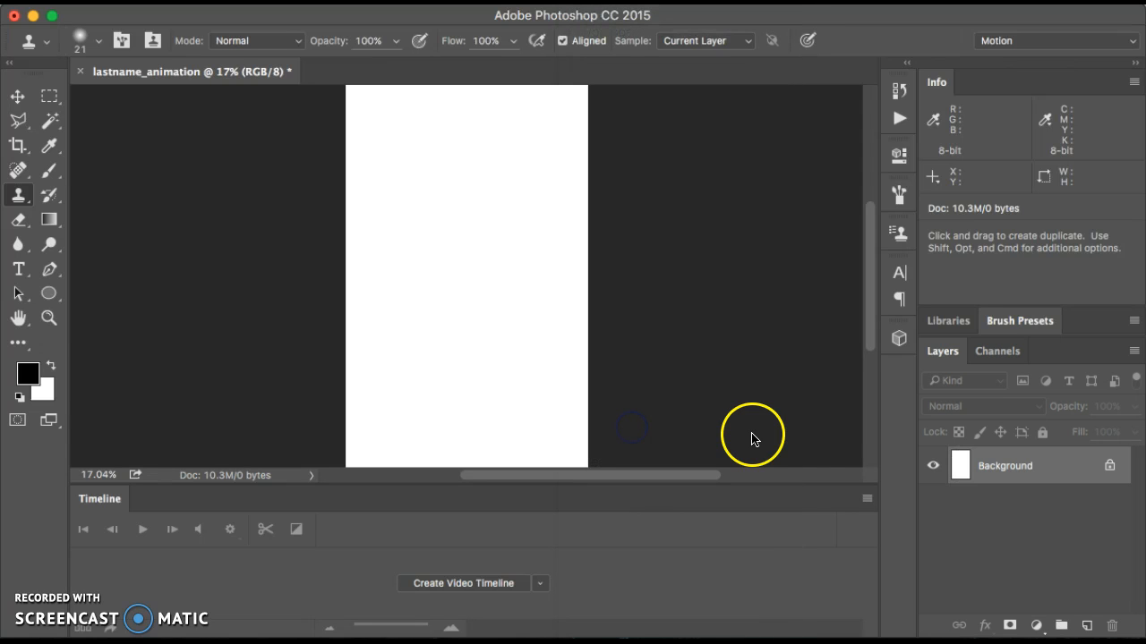
left_click_drag(941, 349, 645, 126)
left_click_drag(768, 507, 769, 463)
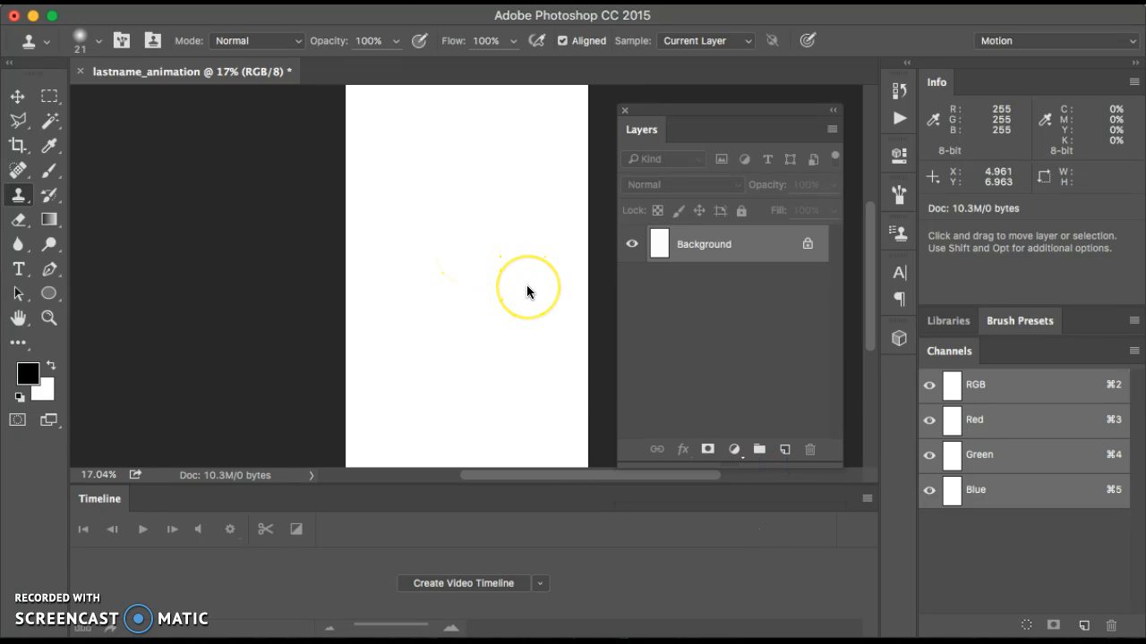
- Preview the screenshots on the Desktop in column view and open Screen Shot 2016-12-04 at 1.23.32 PM.png
key("super+o")
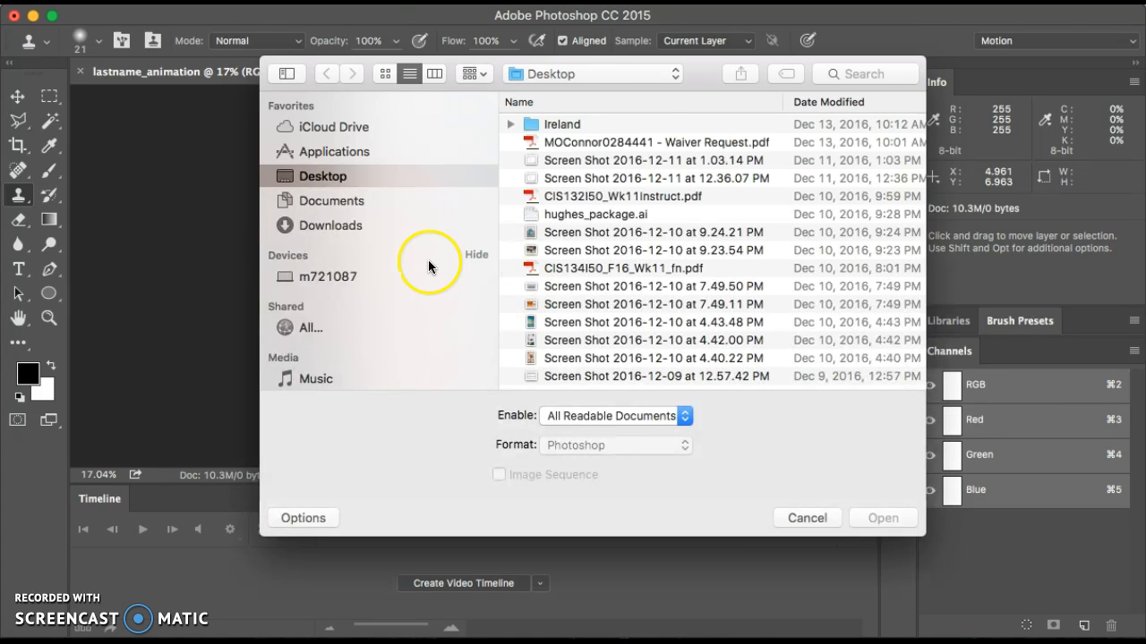
left_click(594, 288)
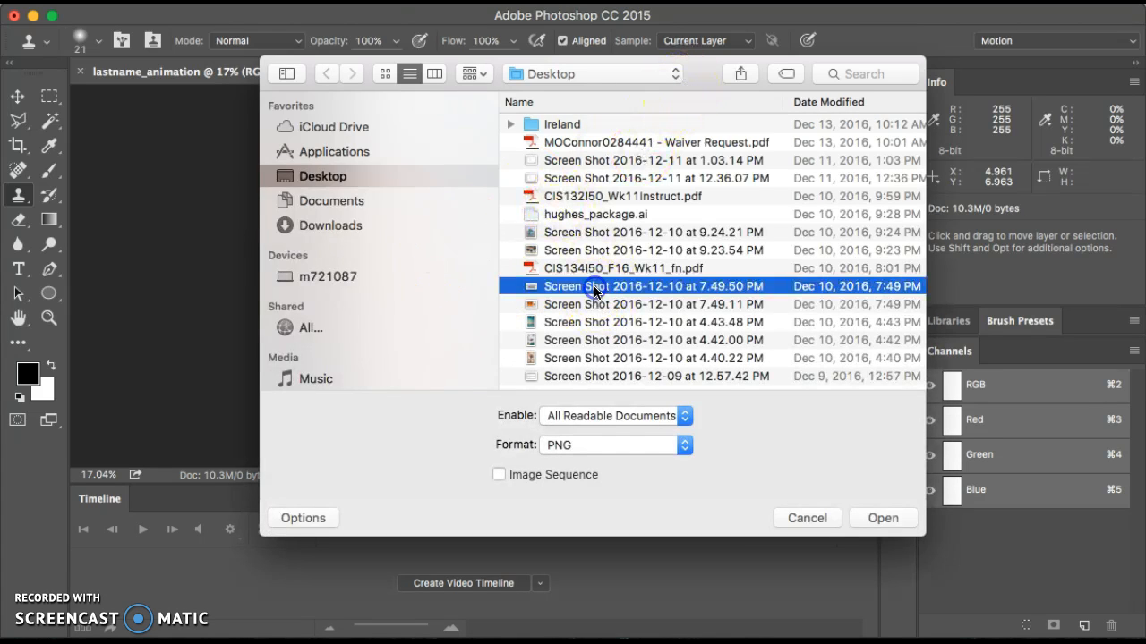
left_click(435, 73)
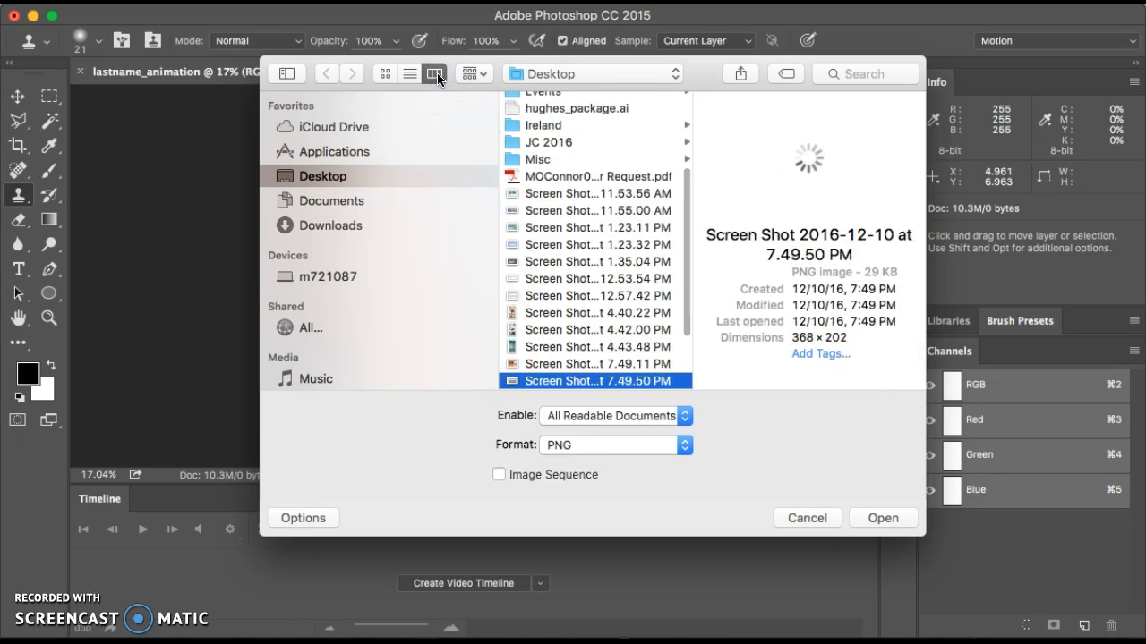
left_click(573, 363)
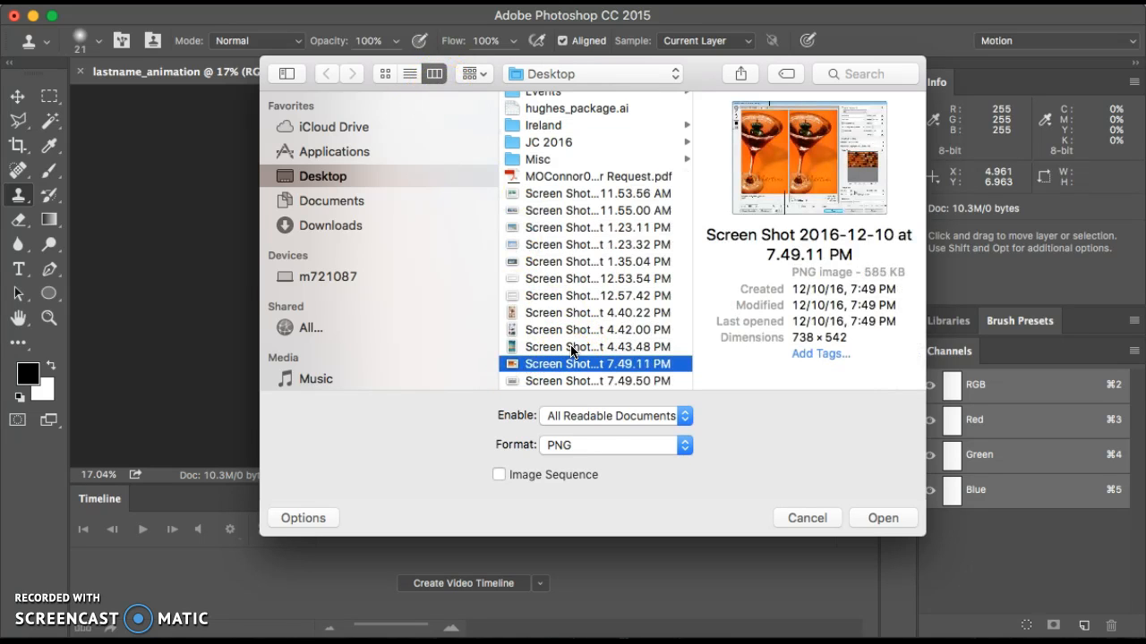
left_click(571, 348)
left_click(577, 330)
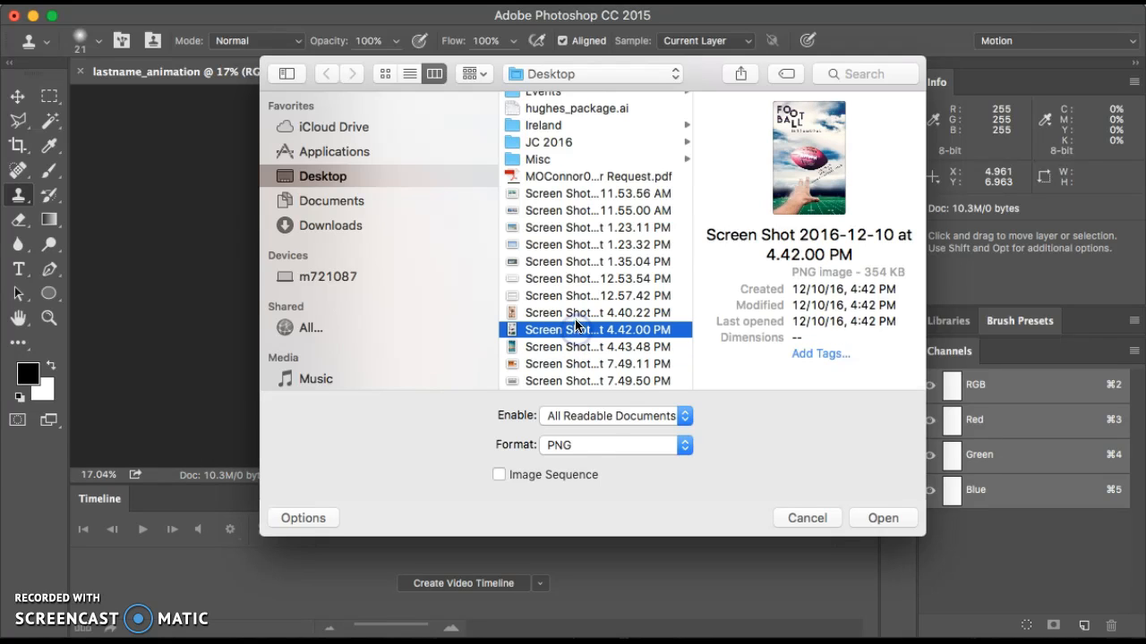
left_click(580, 314)
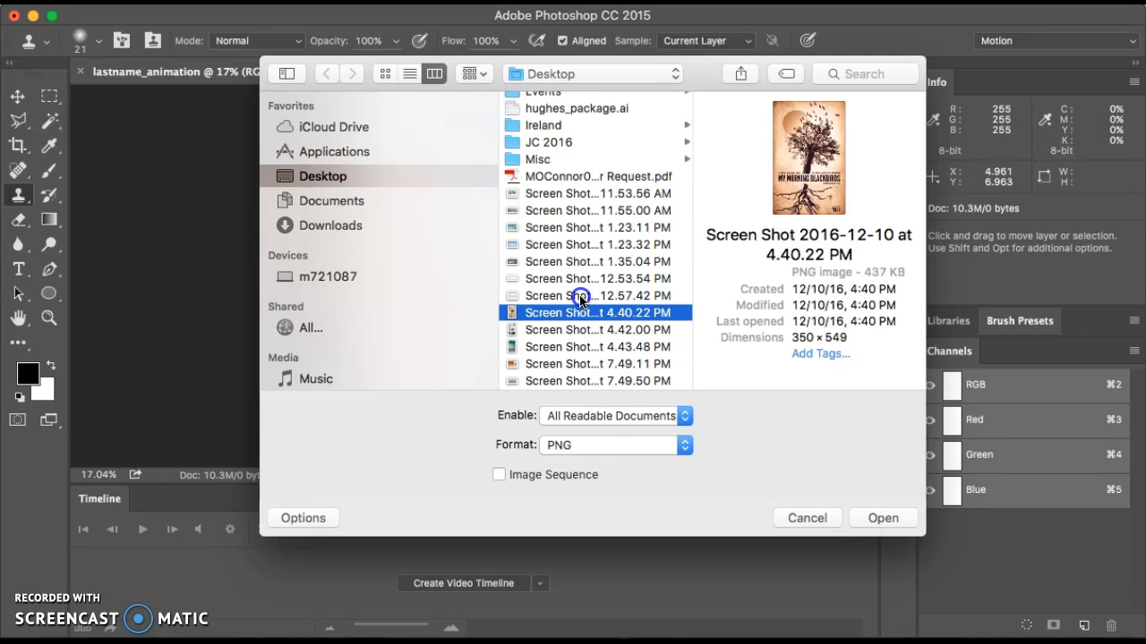
left_click(580, 297)
key("Up")
key("Up")
key("Up")
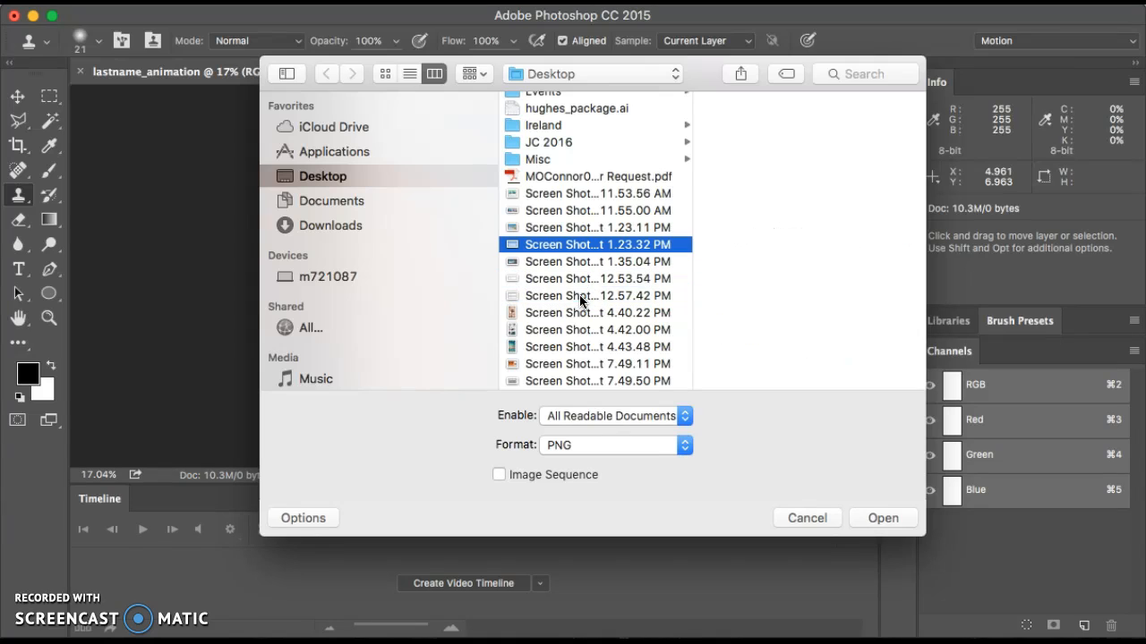
left_click(887, 515)
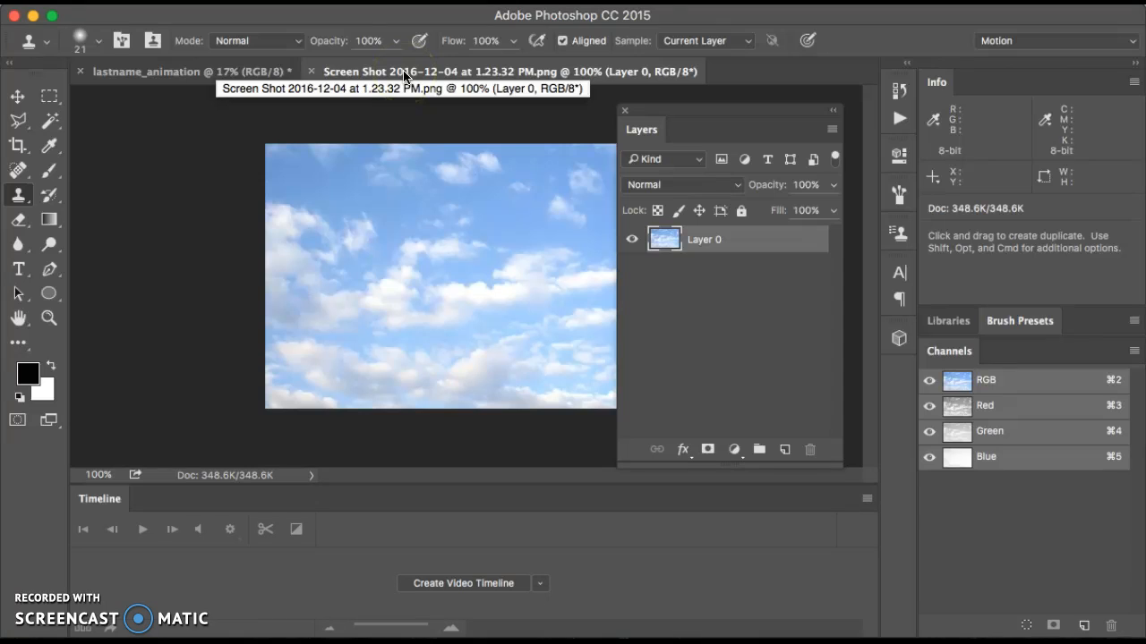
- Float the sky image in its own window over the lastname_animation canvas and shift the layer list clear of it
left_click_drag(339, 74, 340, 89)
left_click_drag(394, 170, 455, 196)
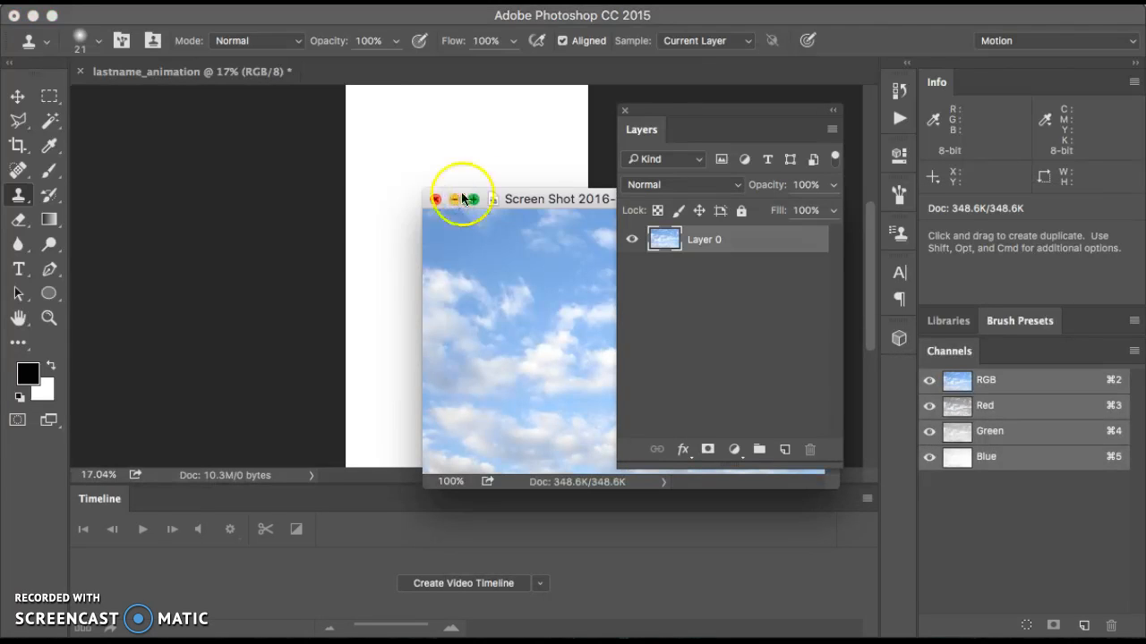
left_click(850, 114)
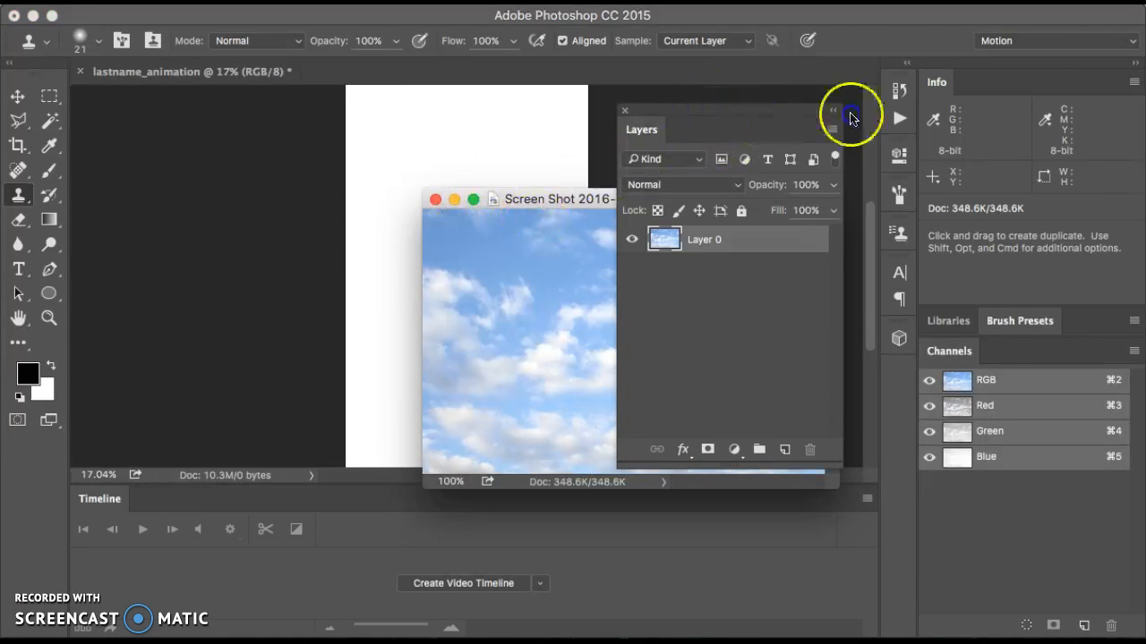
left_click_drag(851, 114, 1029, 133)
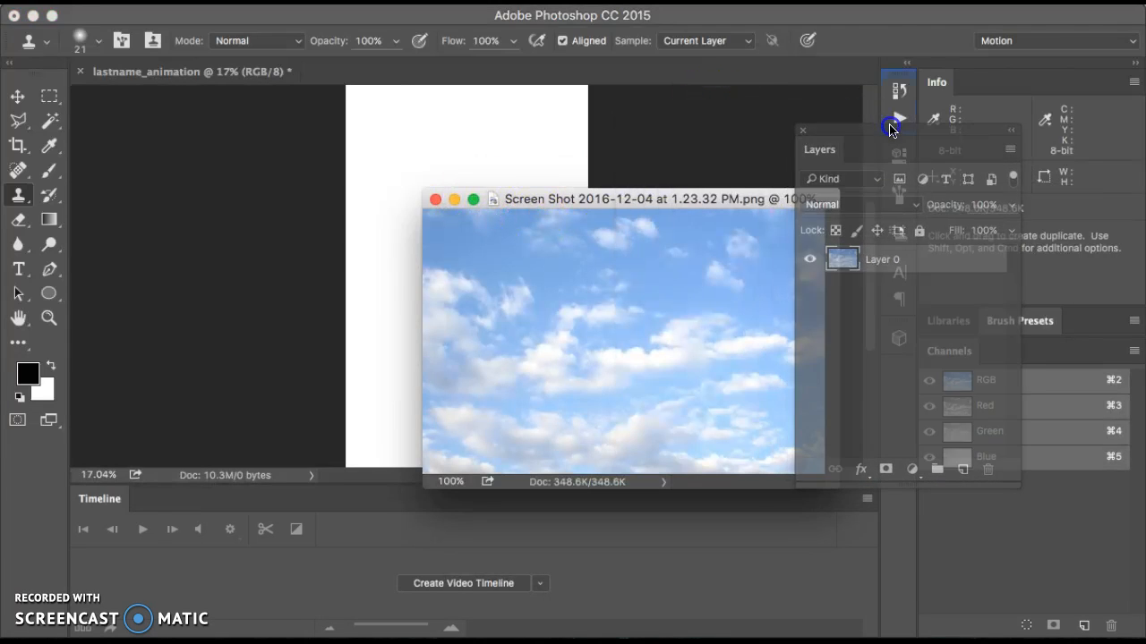
- Copy the sky image into lastname_animation as a new layer and place it against the canvas's left edge near the top
left_click(18, 95)
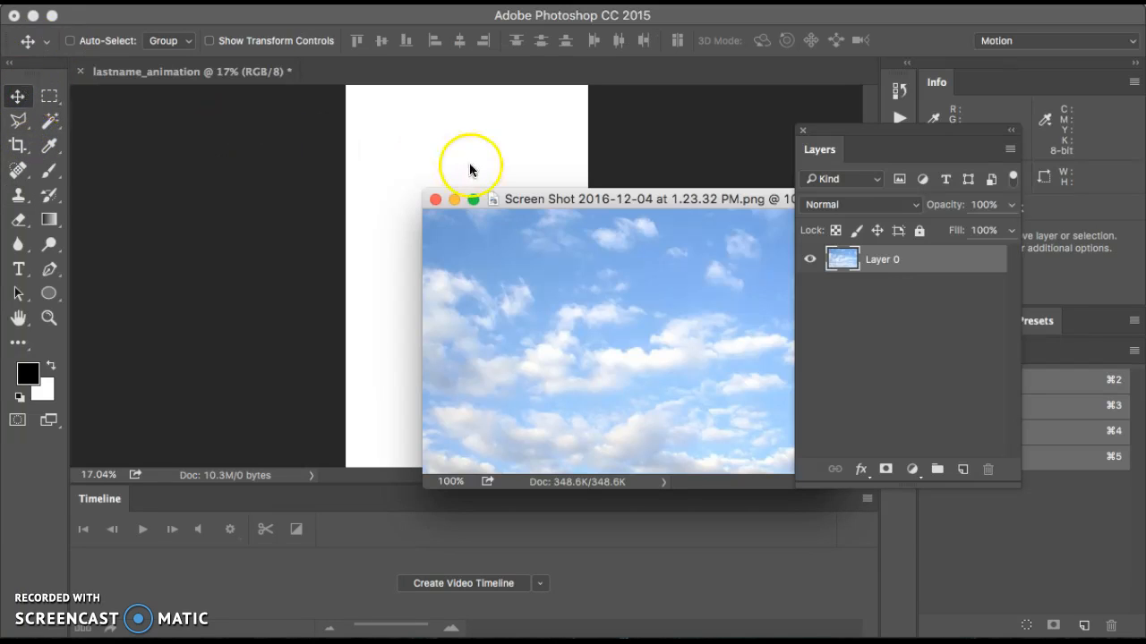
left_click_drag(544, 198, 718, 100)
left_click_drag(686, 171, 513, 175)
left_click_drag(446, 192, 392, 178)
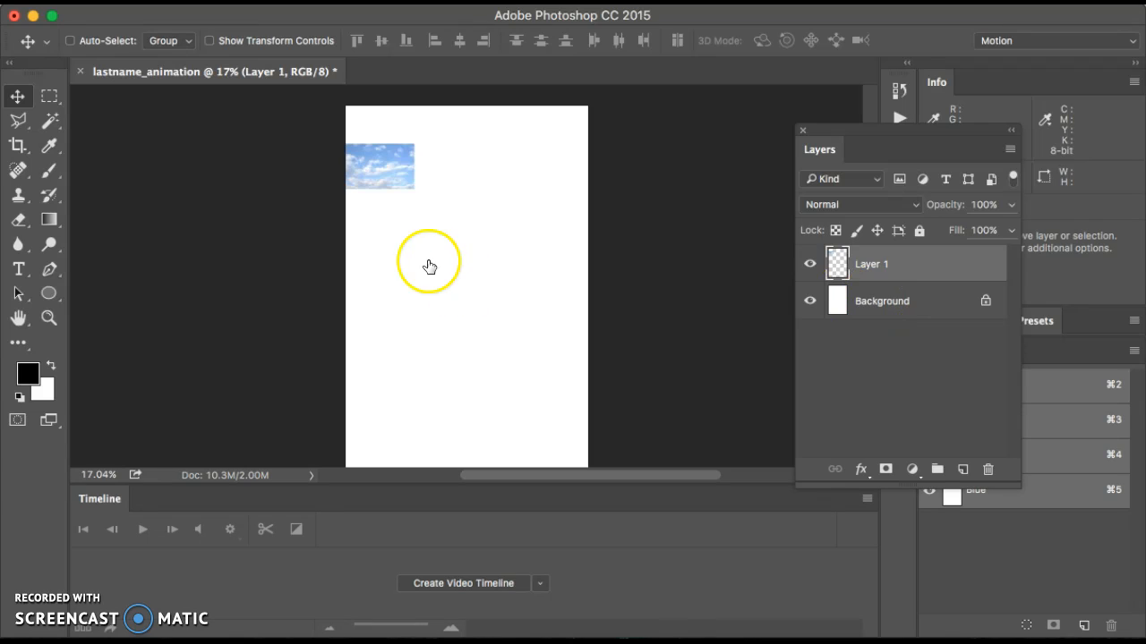
left_click(389, 164)
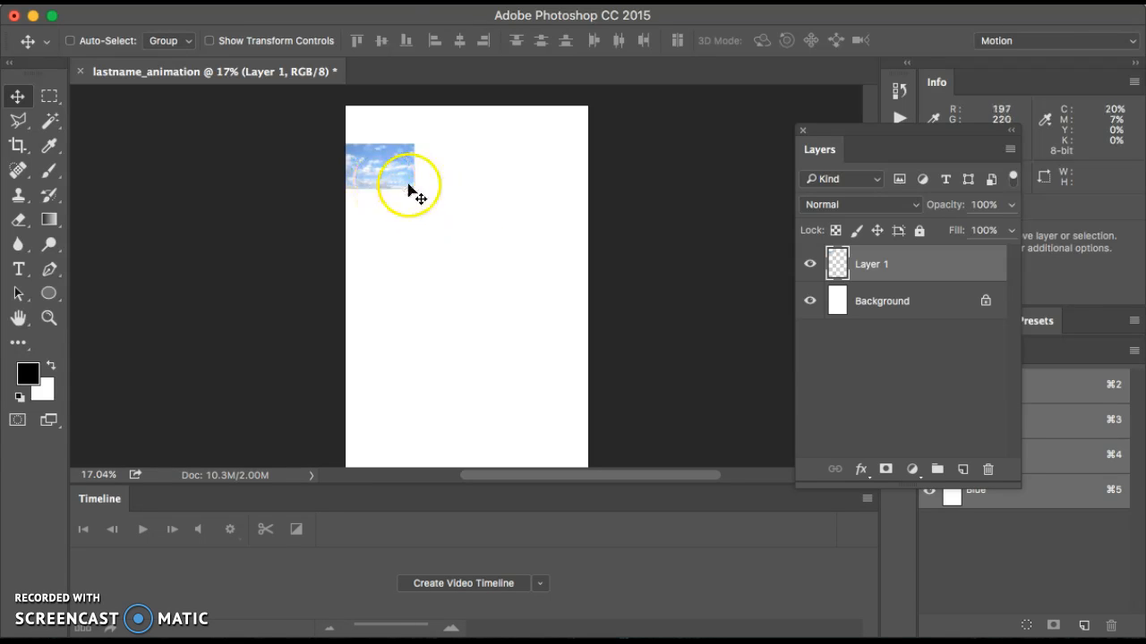
left_click(19, 146)
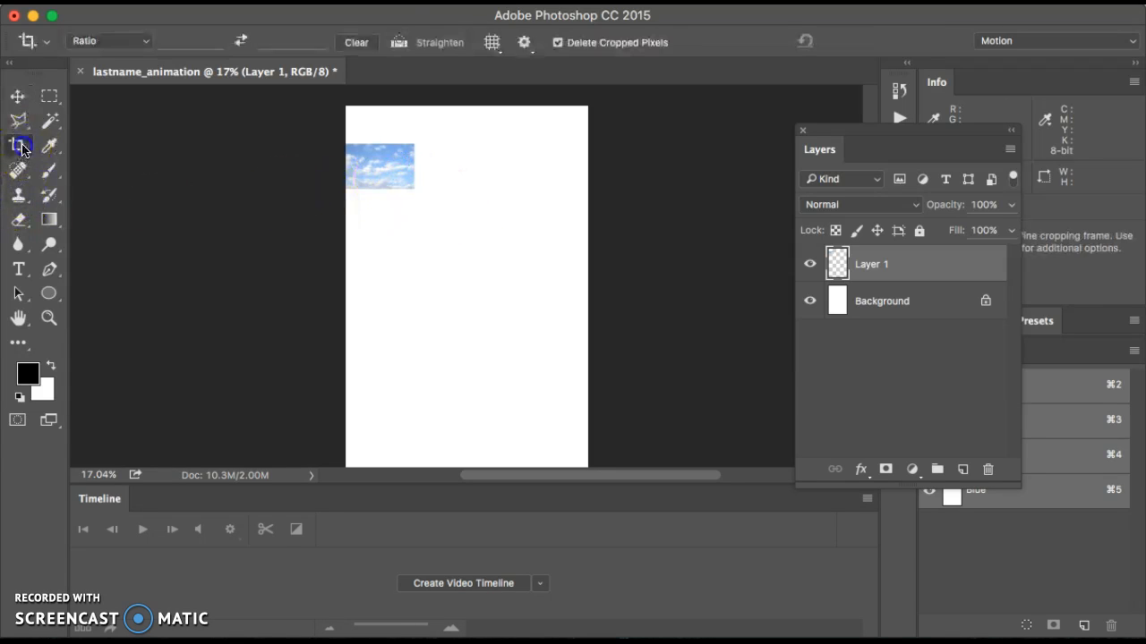
left_click(20, 149)
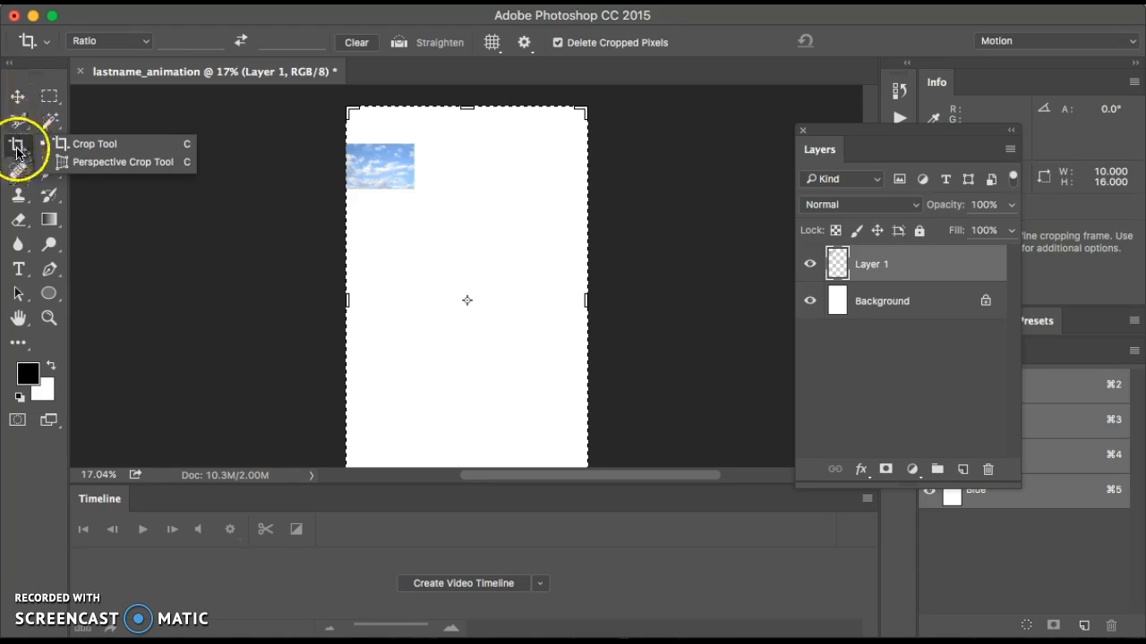
left_click(17, 149)
left_click(18, 150)
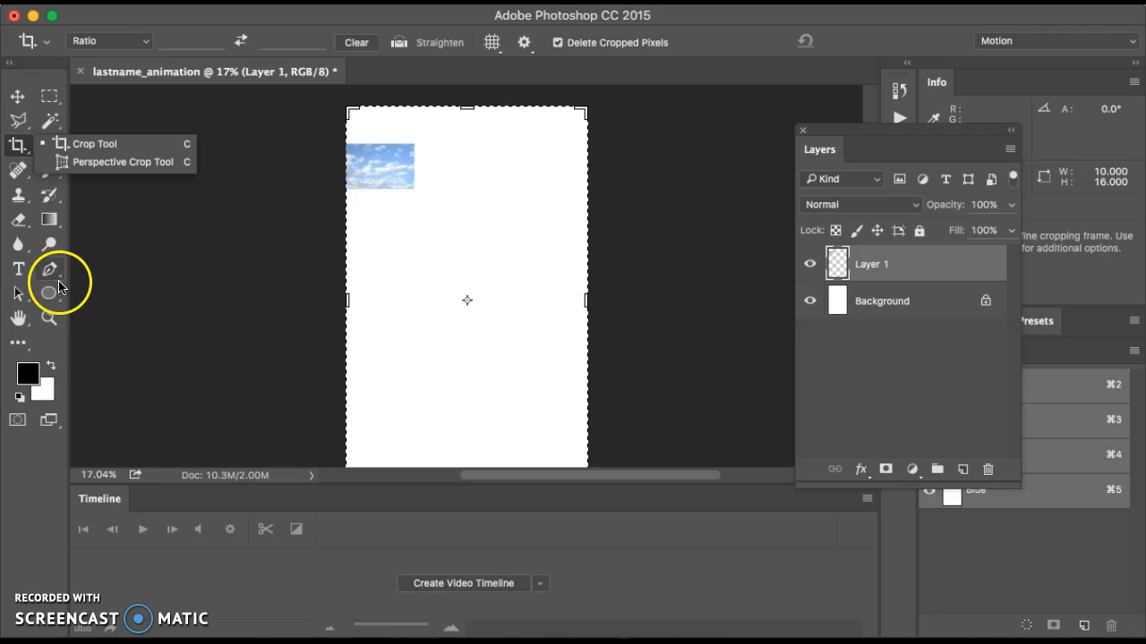
left_click(22, 347)
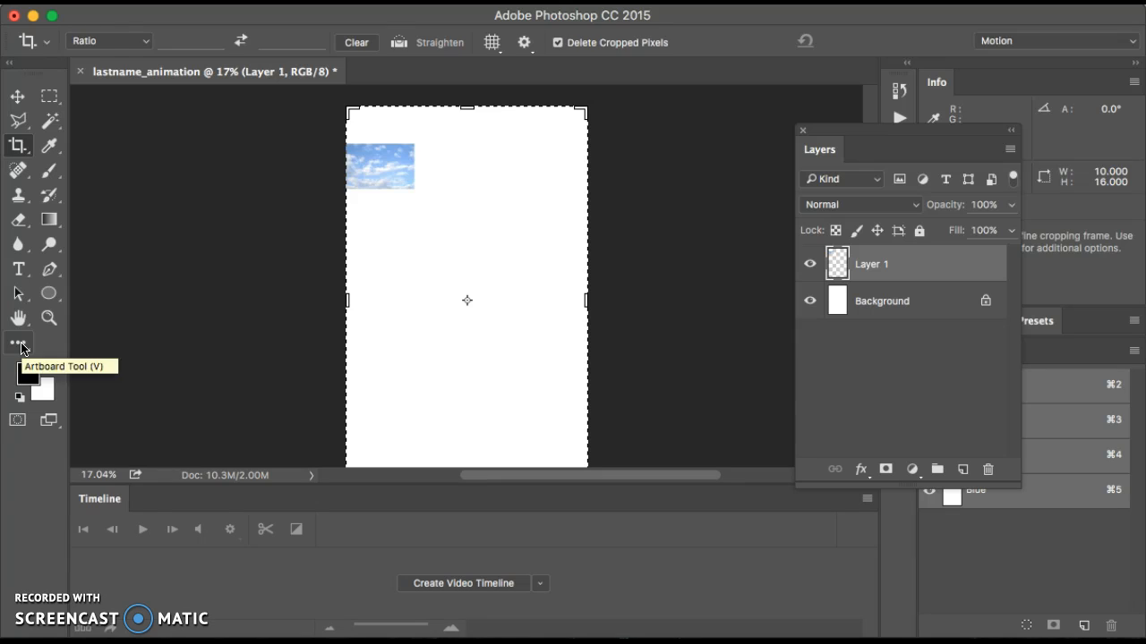
left_click(21, 348)
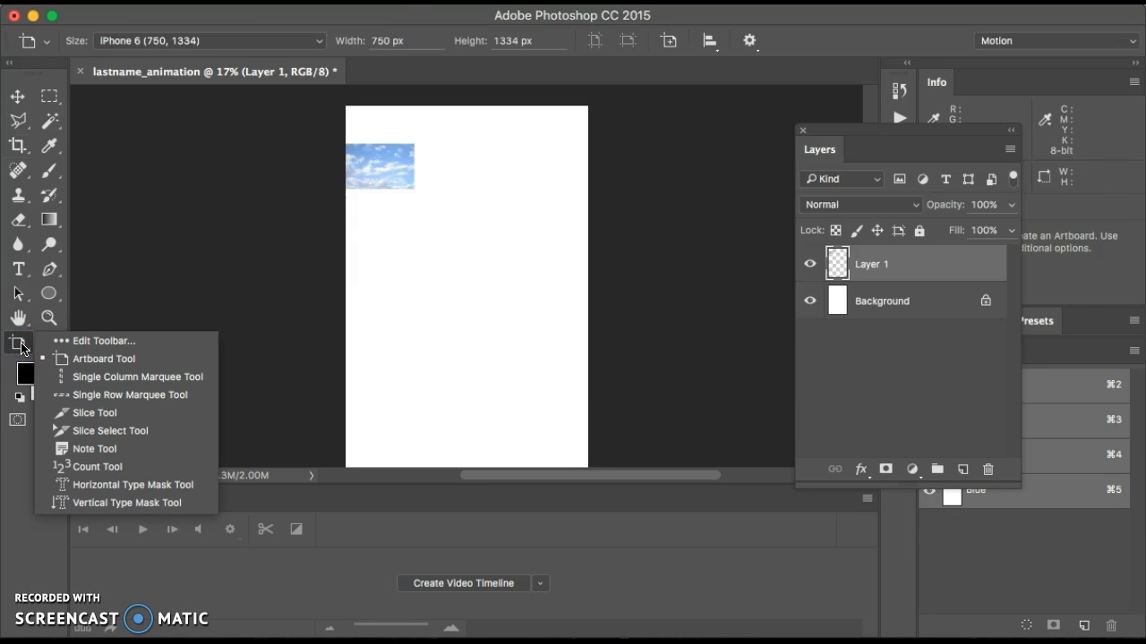
- Scale the sky layer from its lower corner until it spans the full canvas width and apply the transform
left_click(234, 5)
mouse_move(197, 5)
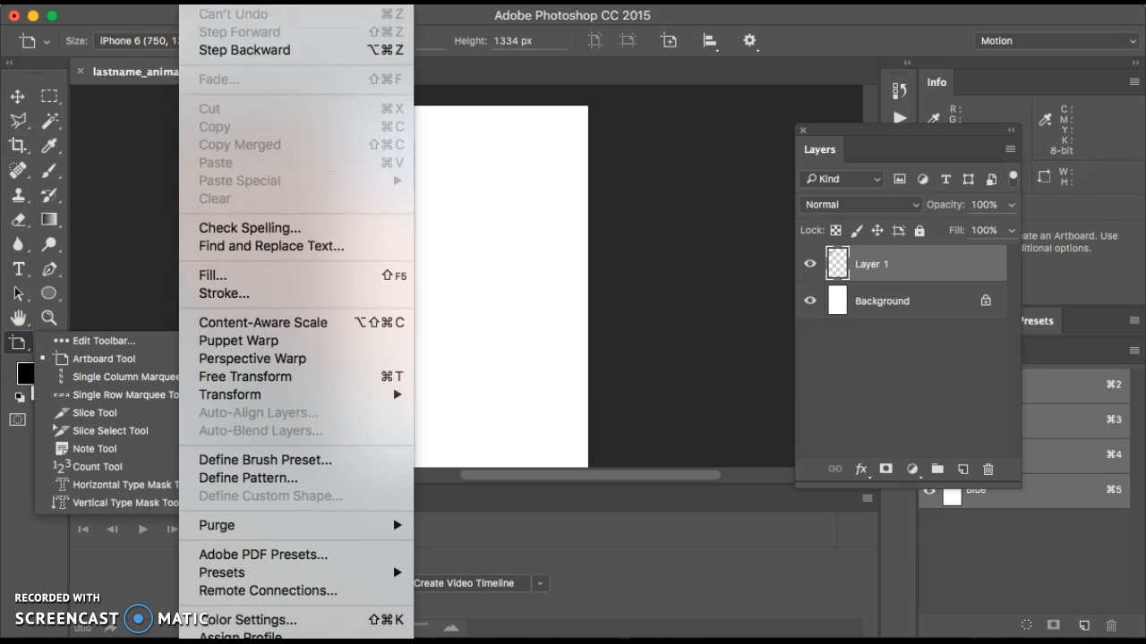
left_click(286, 395)
left_click(479, 422)
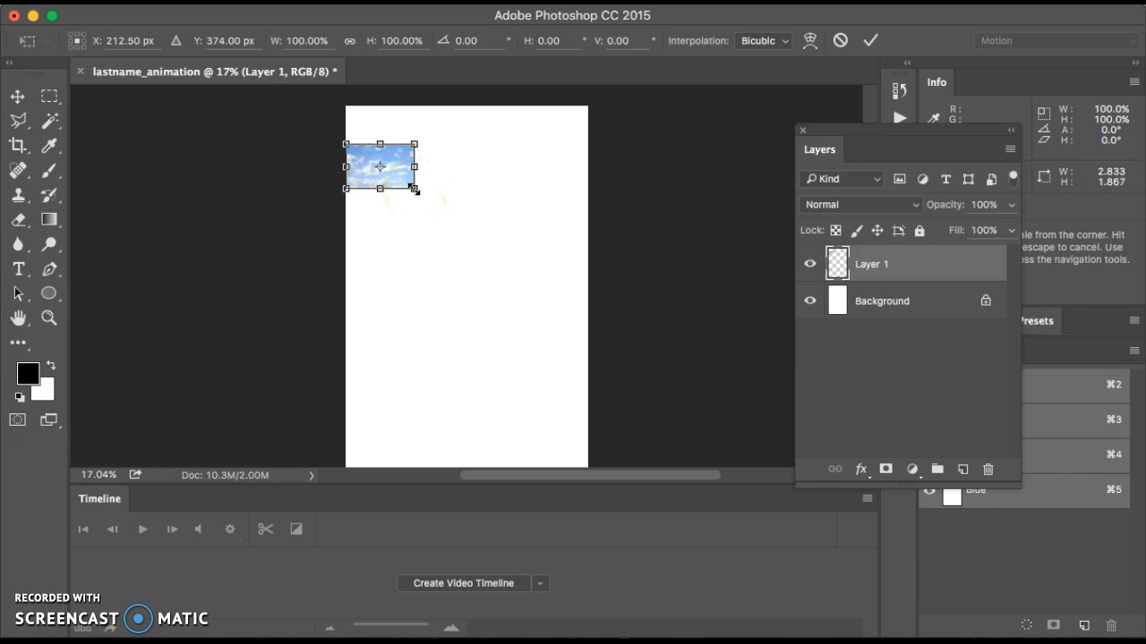
left_click_drag(414, 190, 594, 290)
left_click_drag(598, 294, 595, 292)
double_click(511, 199)
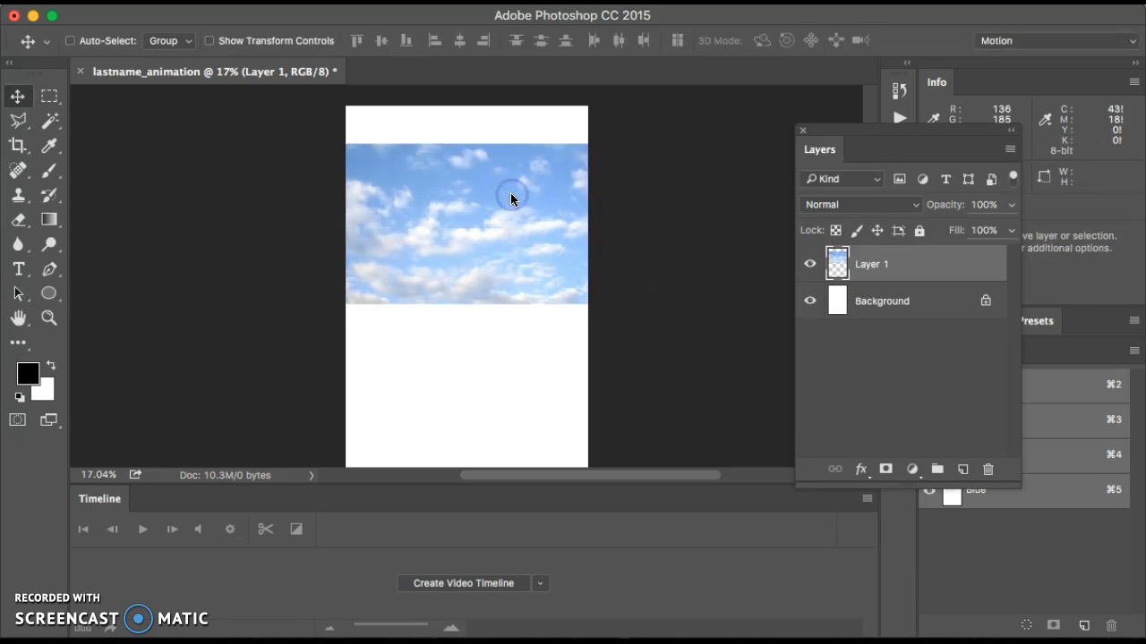
- Convert the locked Background into a regular layer named background
left_click(877, 302)
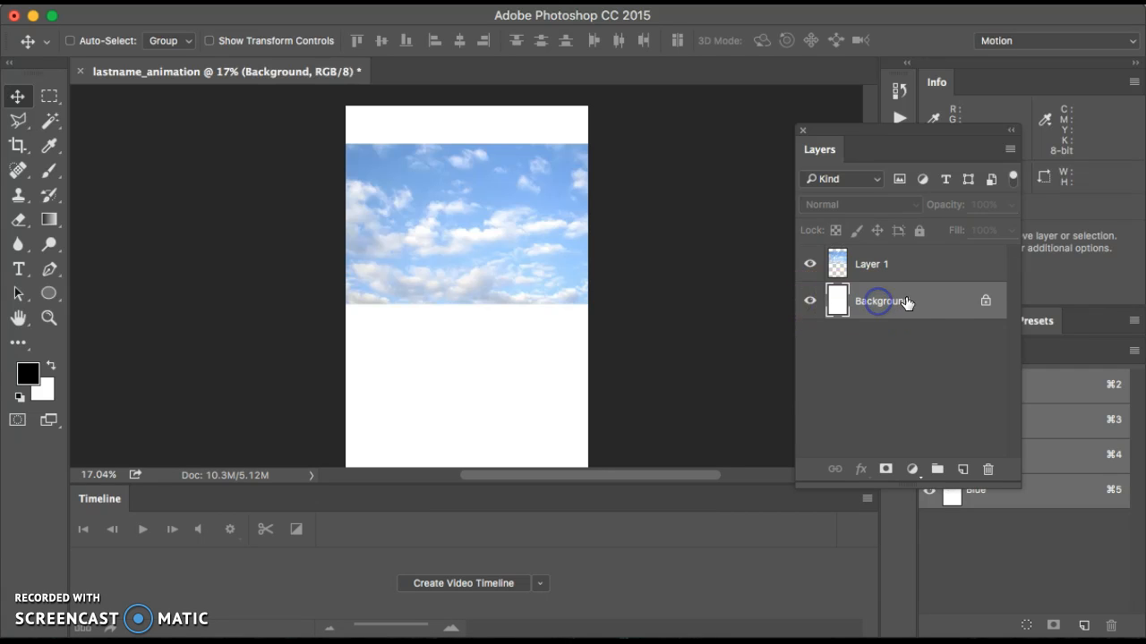
double_click(837, 299)
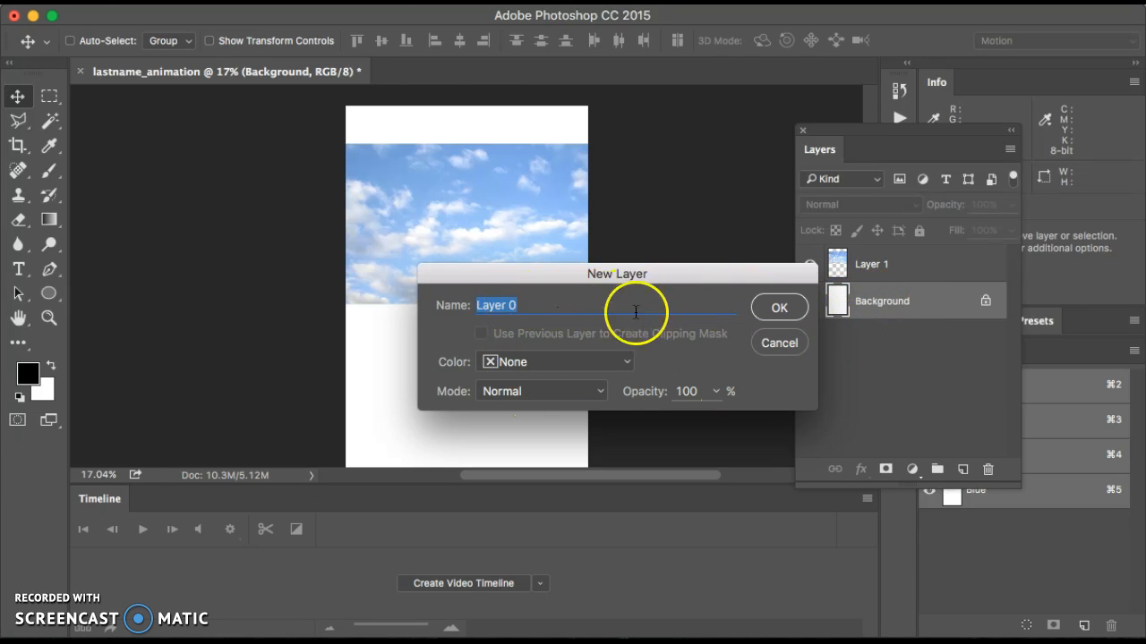
type("background")
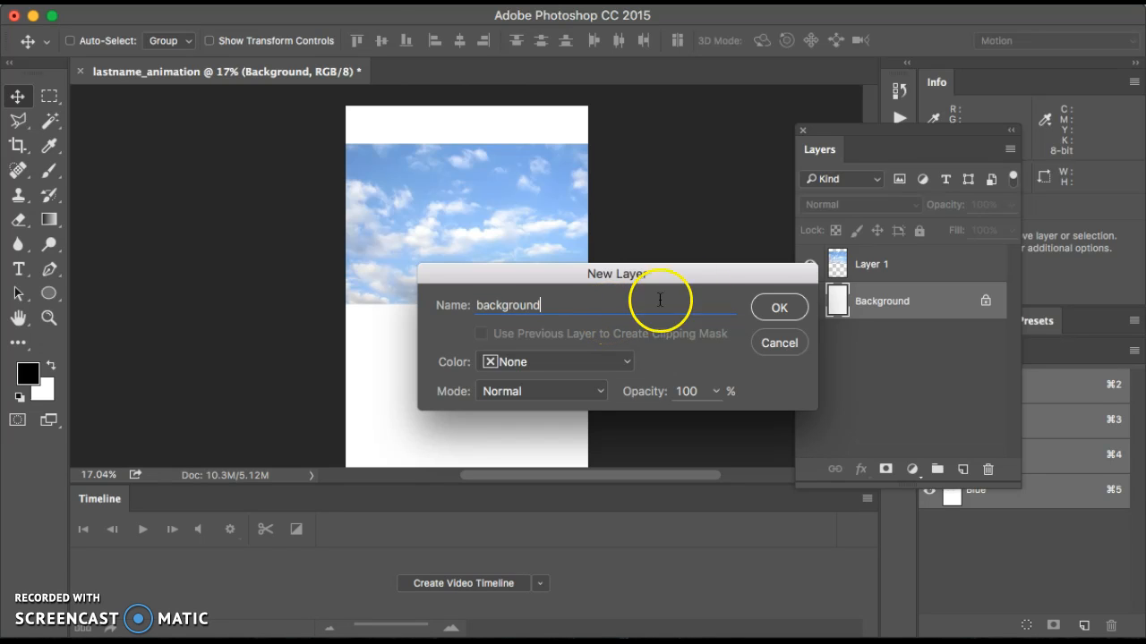
left_click(763, 305)
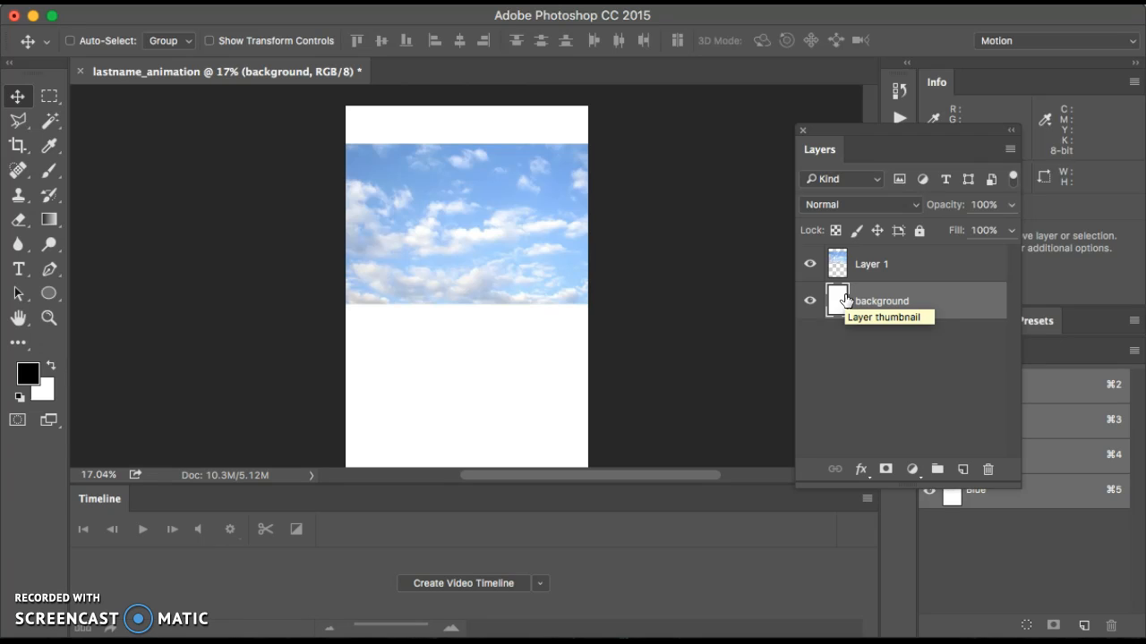
- Duplicate the background layer and hide both the original and the copy
key("super+j")
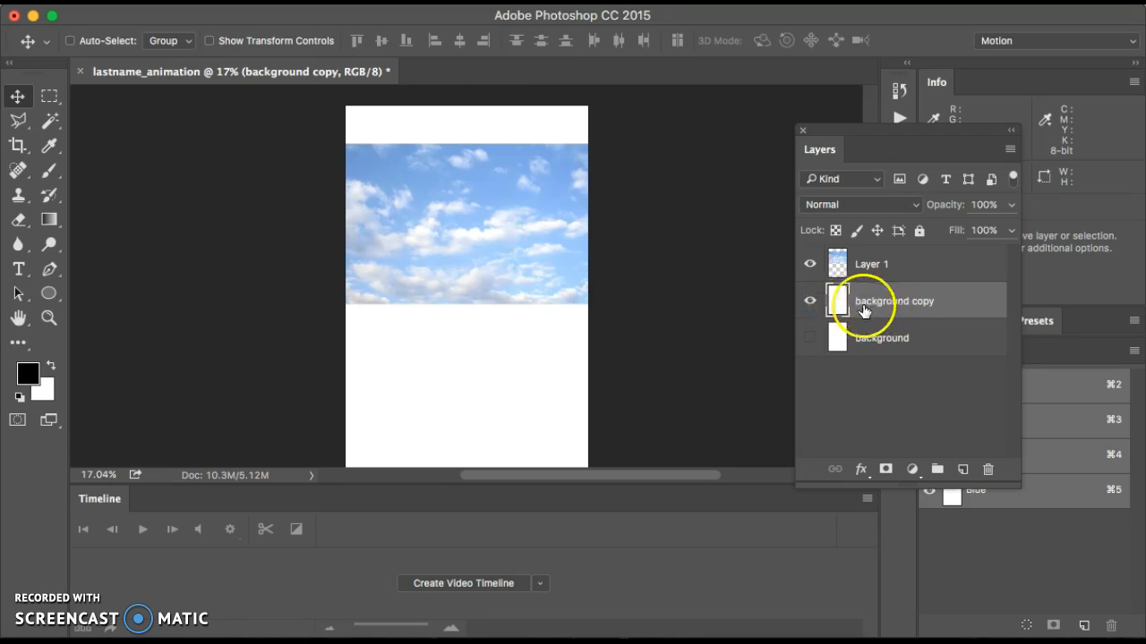
left_click(810, 339)
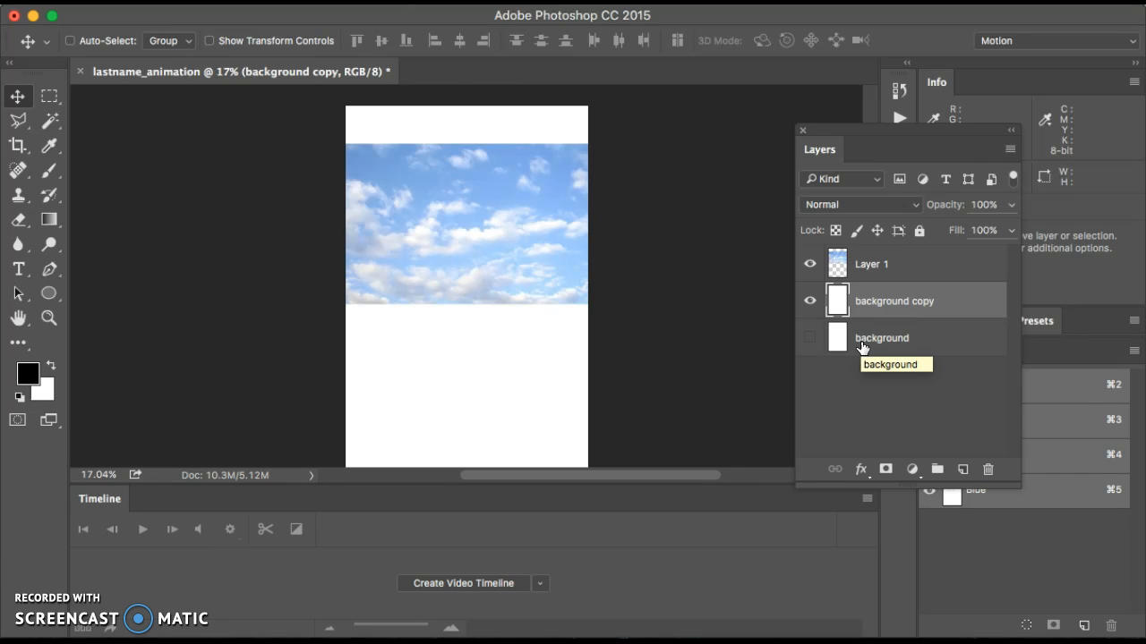
left_click(894, 301)
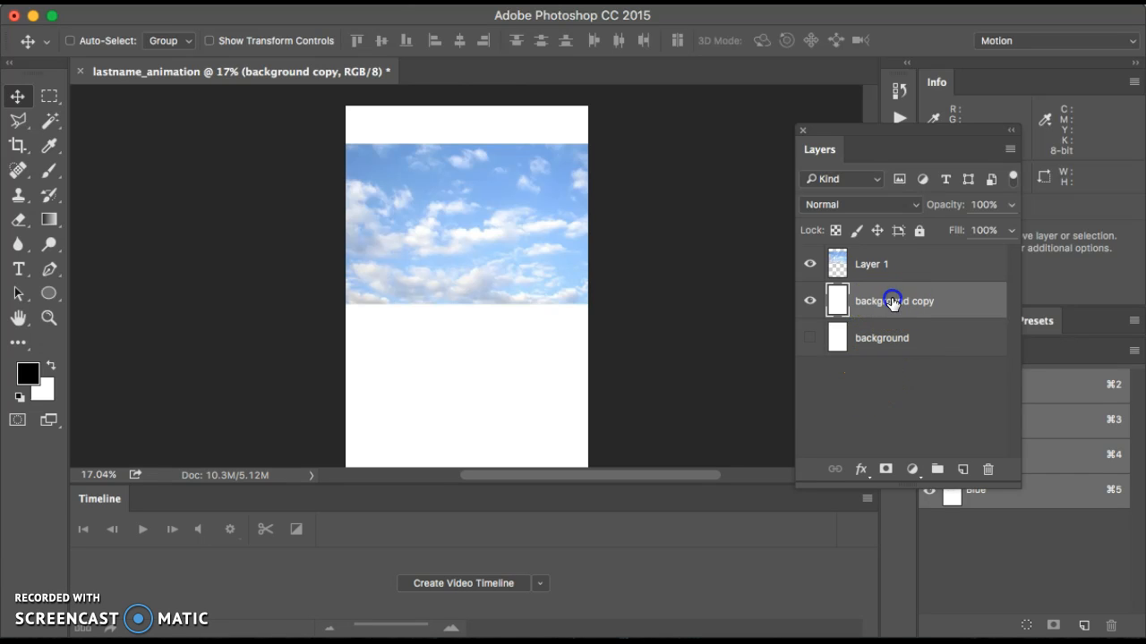
left_click(806, 299)
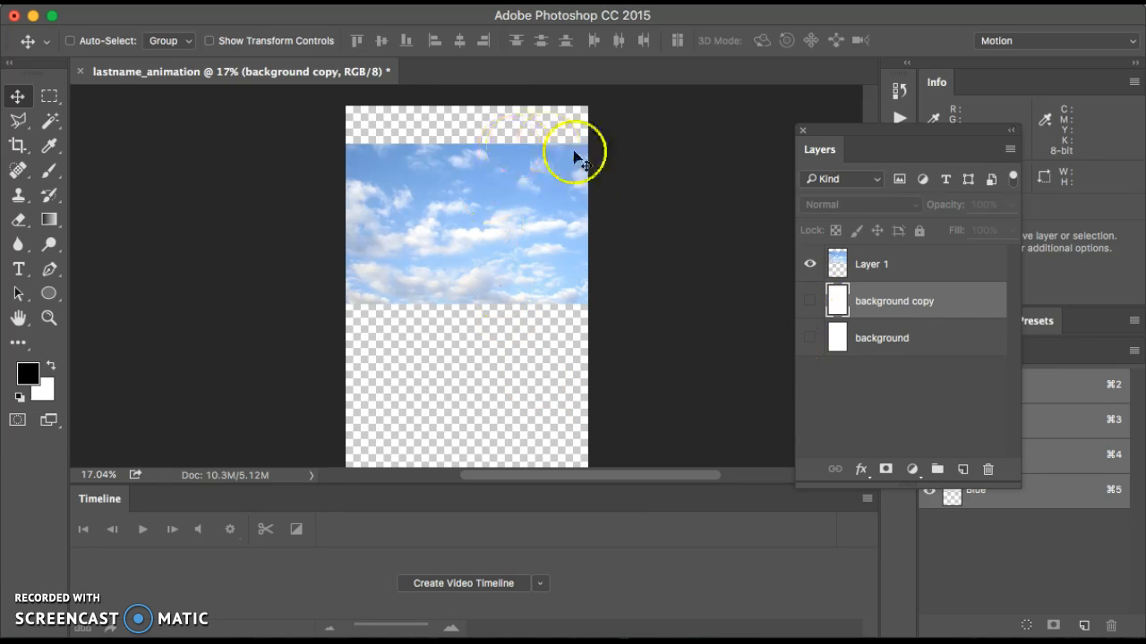
left_click(1009, 152)
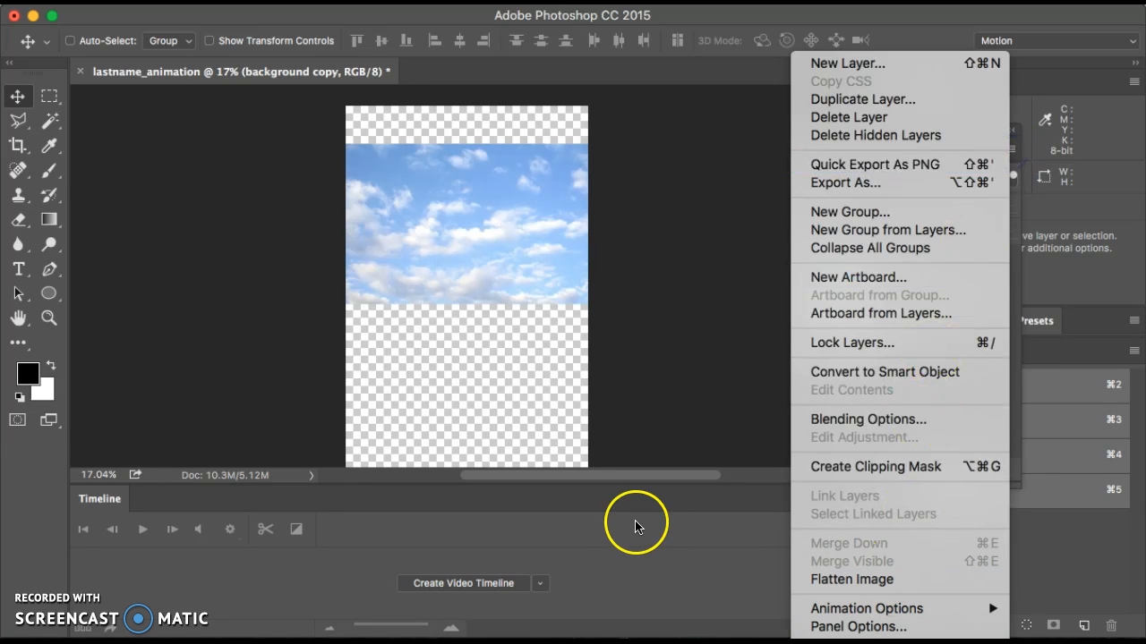
left_click(502, 353)
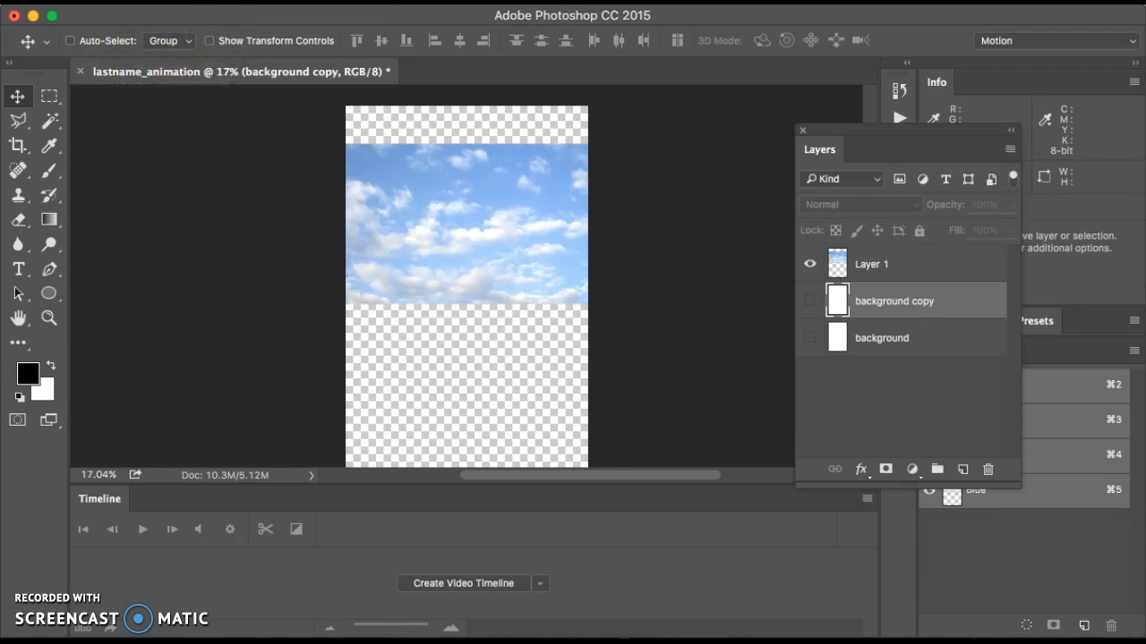
- Save the document to the Desktop as lastname_animation.psd in Photoshop format with layers included
left_click(165, 2)
left_click(209, 189)
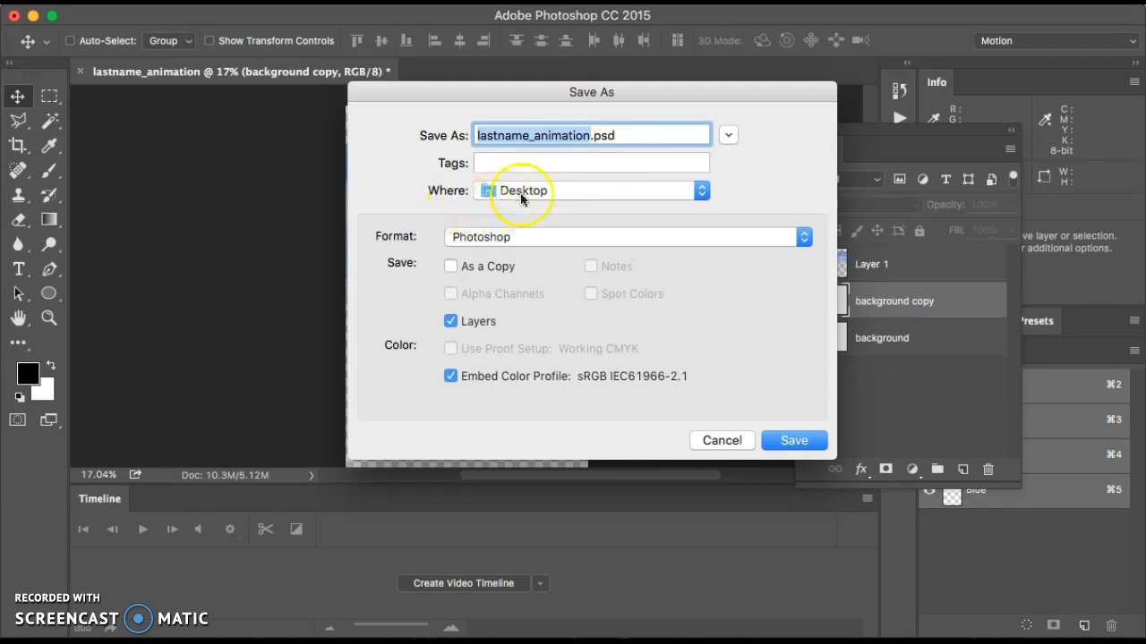
left_click(808, 442)
left_click(810, 263)
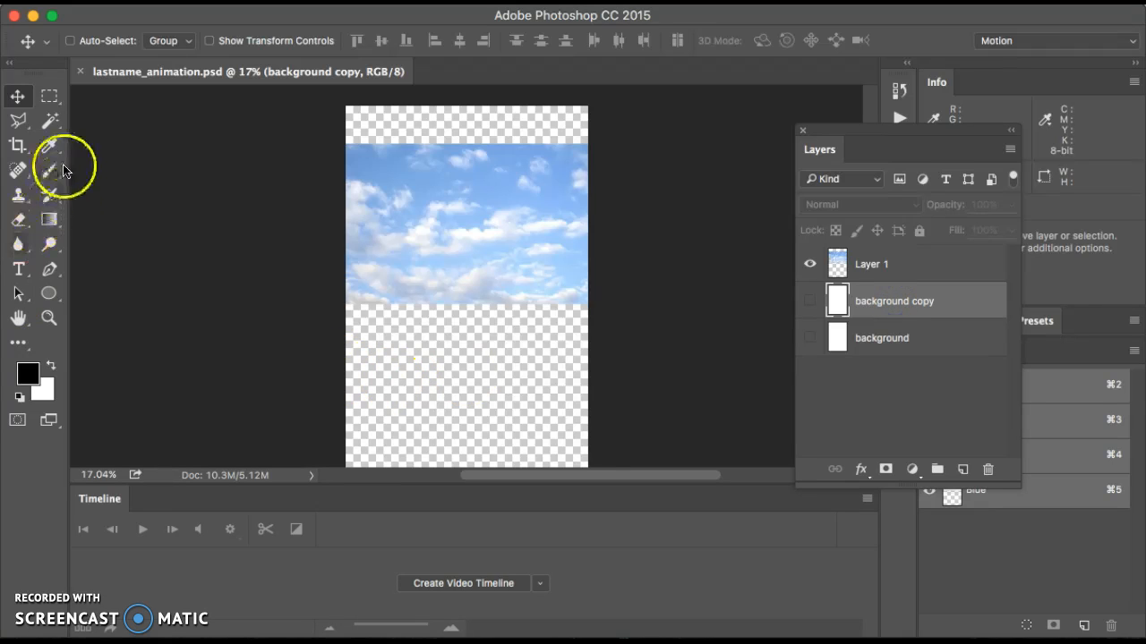
- Move the floating layer list off the docked panels and show the background copy layer, ready for the Gradient tool
left_click(49, 220)
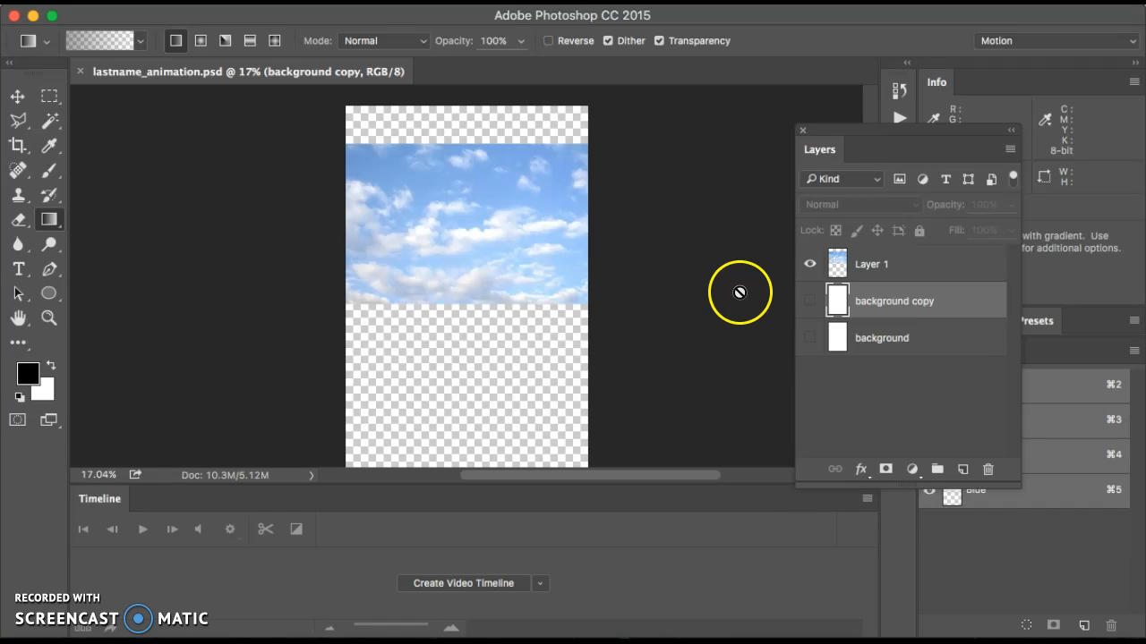
left_click_drag(961, 132, 777, 93)
left_click(736, 261)
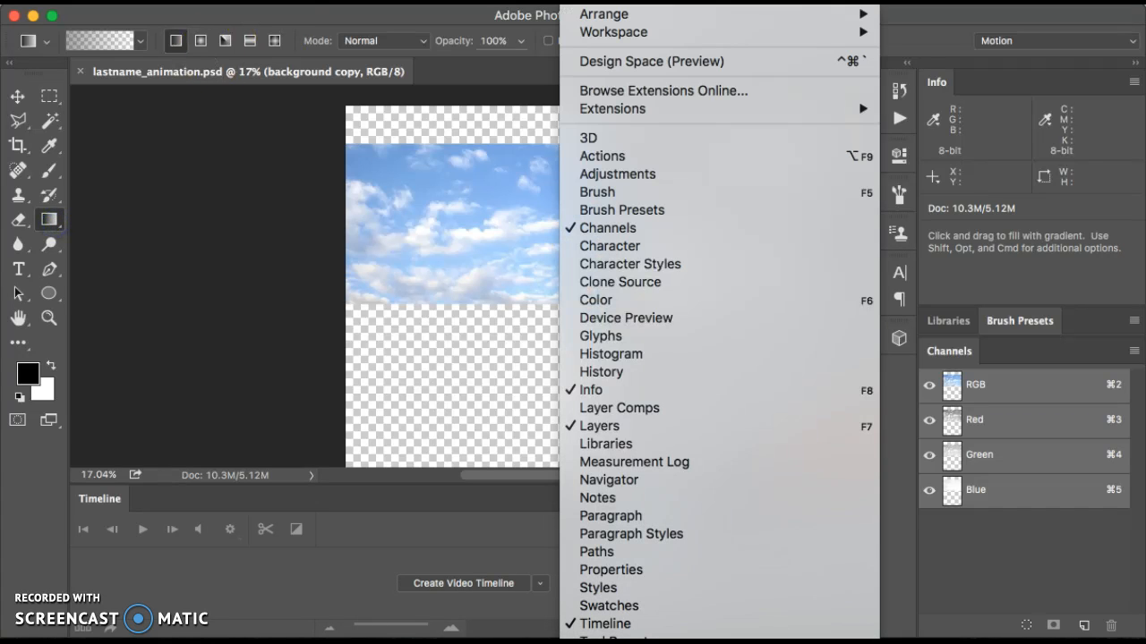
left_click(398, 481)
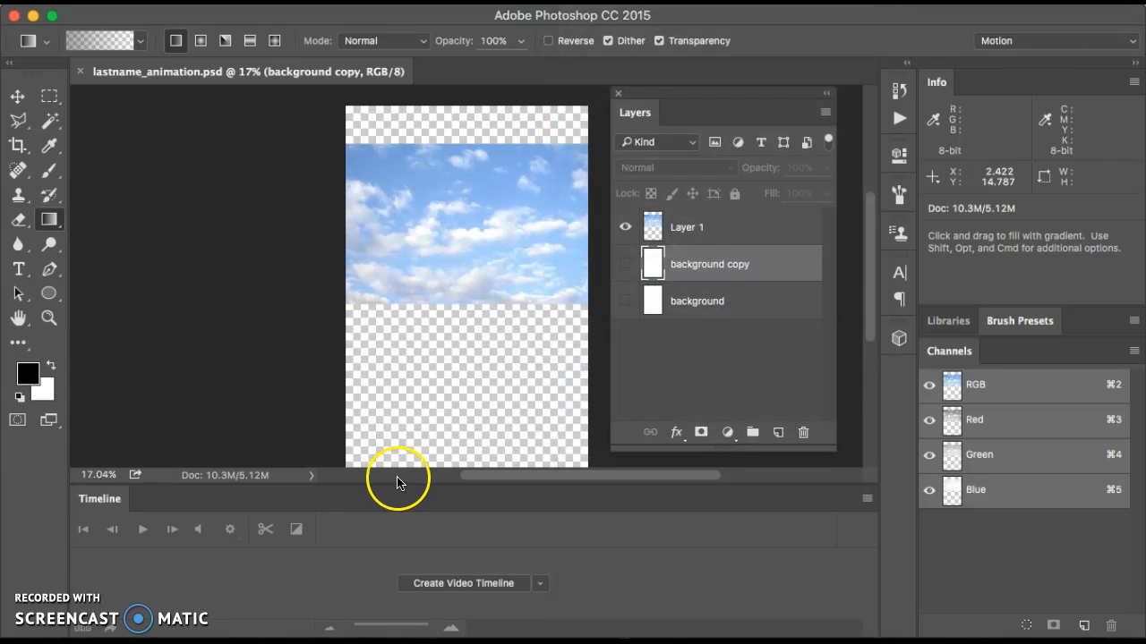
left_click(625, 264)
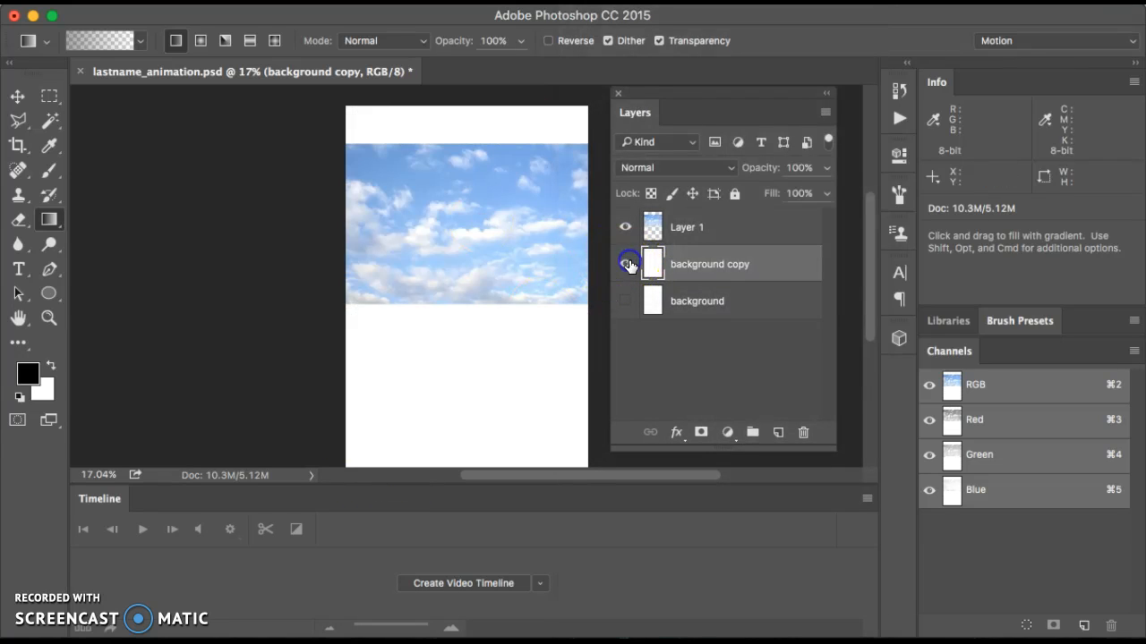
- Fill the background copy layer with a diagonal linear gray gradient from lower left to upper right and toggle its visibility to compare
left_click_drag(347, 463, 585, 103)
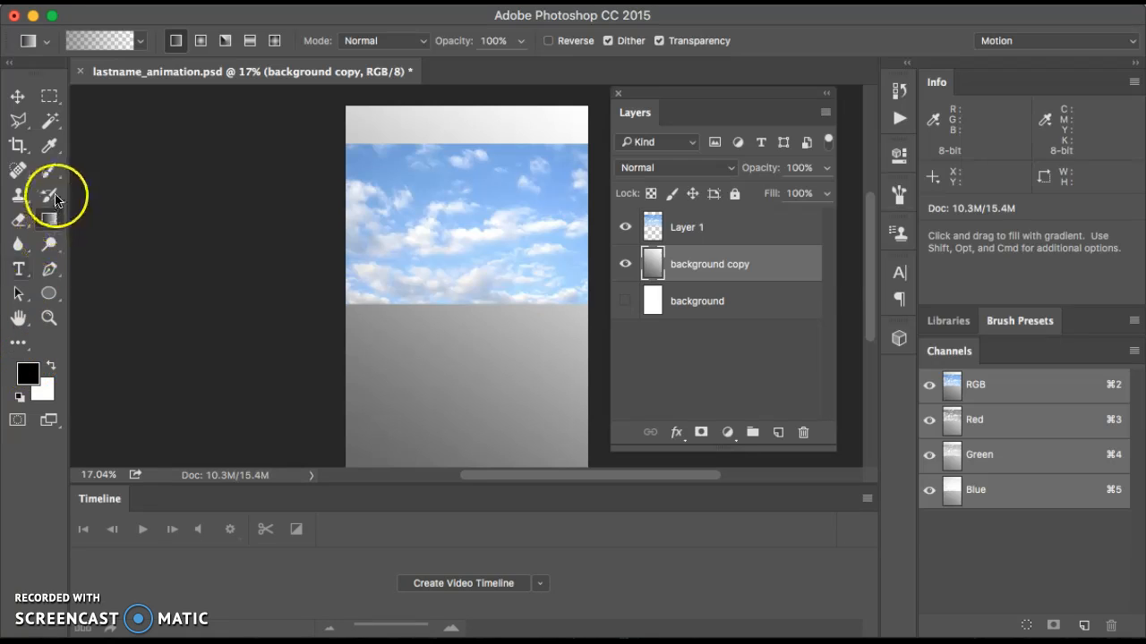
left_click(625, 262)
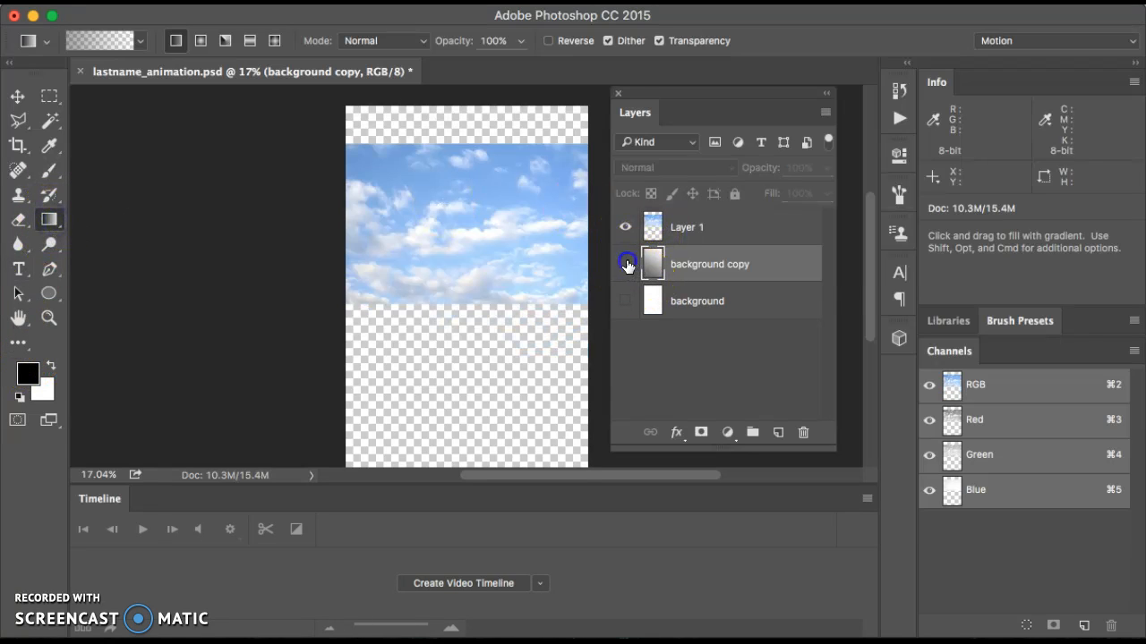
left_click(626, 264)
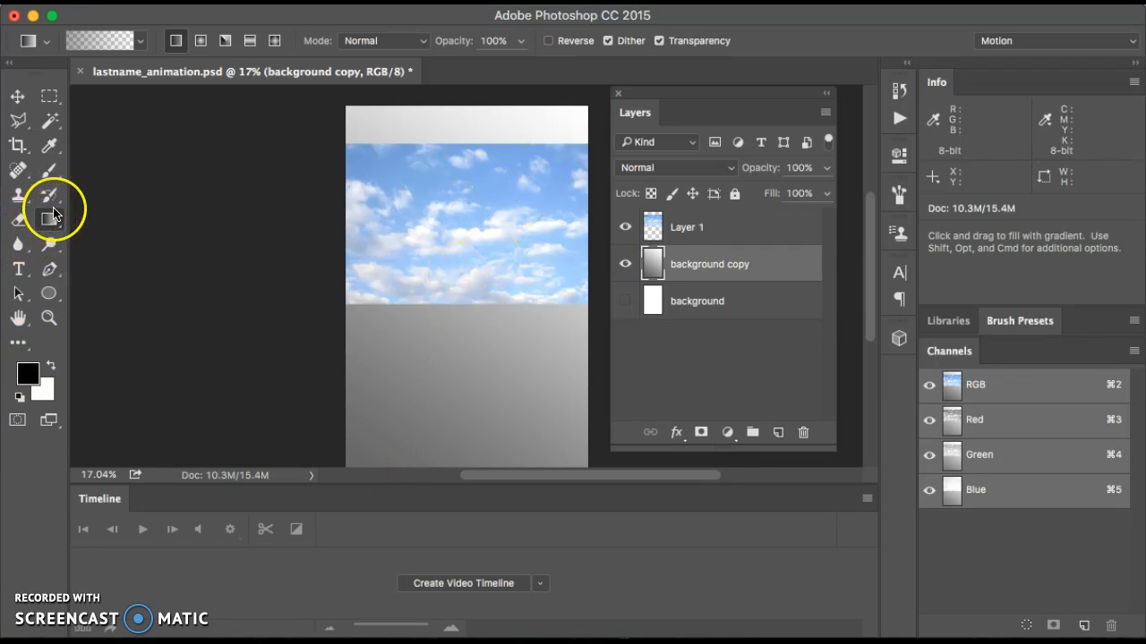
- Fill the background copy layer diagonally with the orange-yellow-orange gradient preset and switch back to the Move tool
left_click(140, 47)
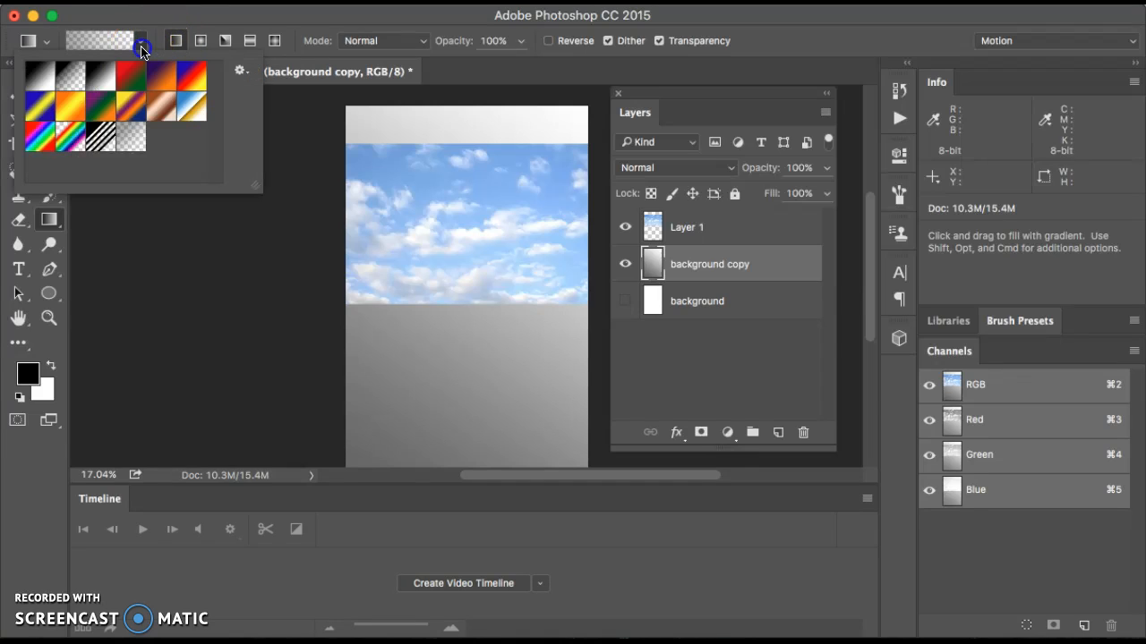
left_click(72, 103)
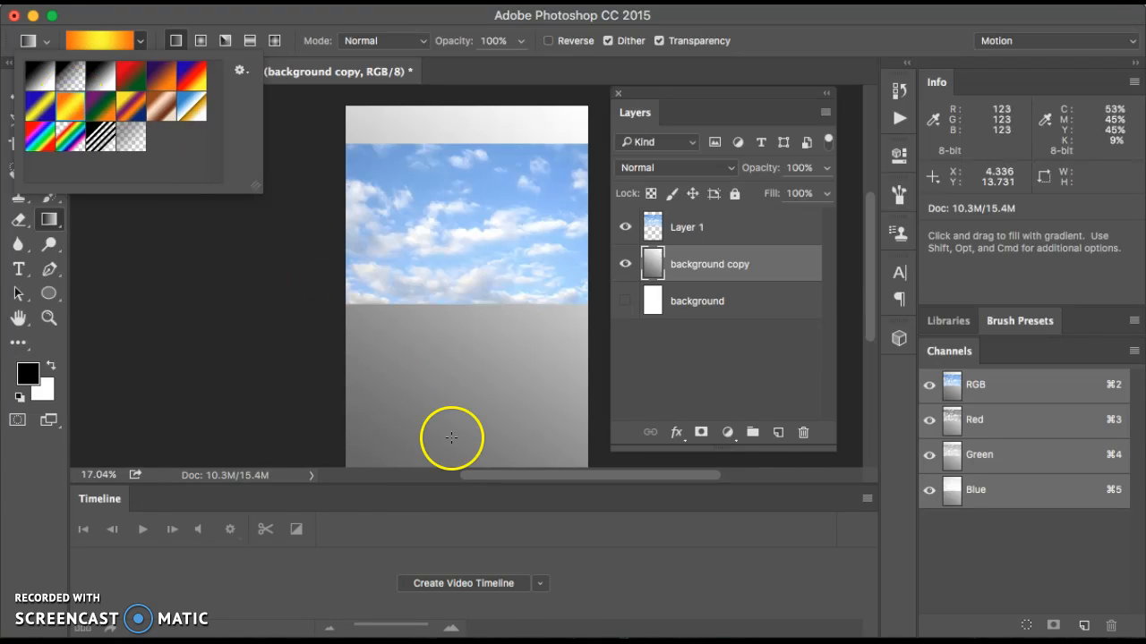
left_click(532, 200)
left_click_drag(404, 387, 586, 105)
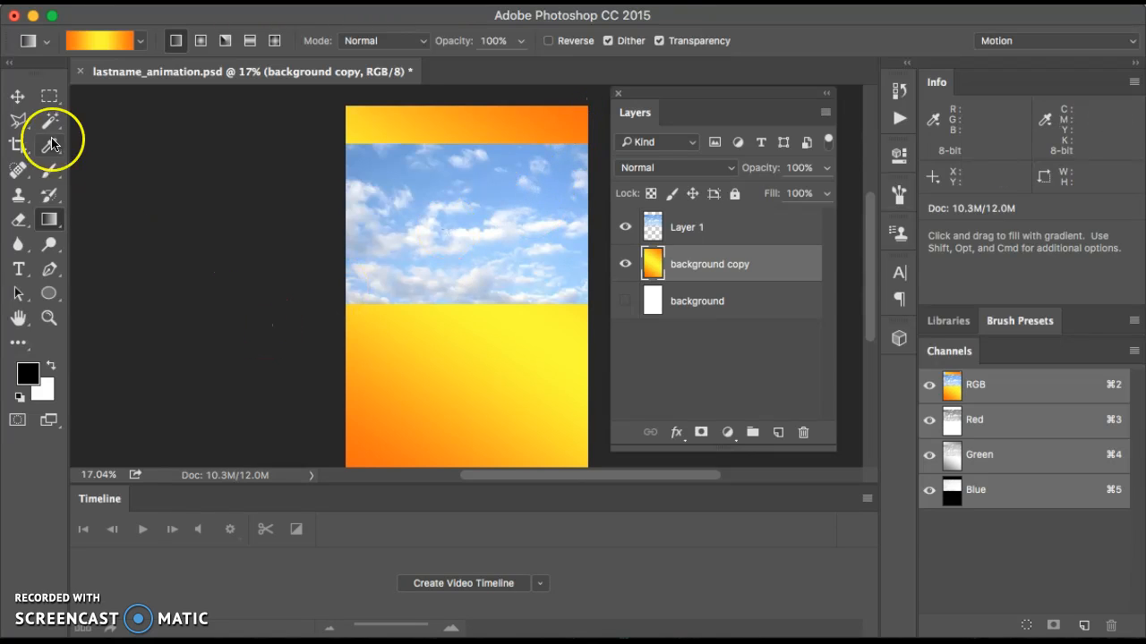
left_click(17, 96)
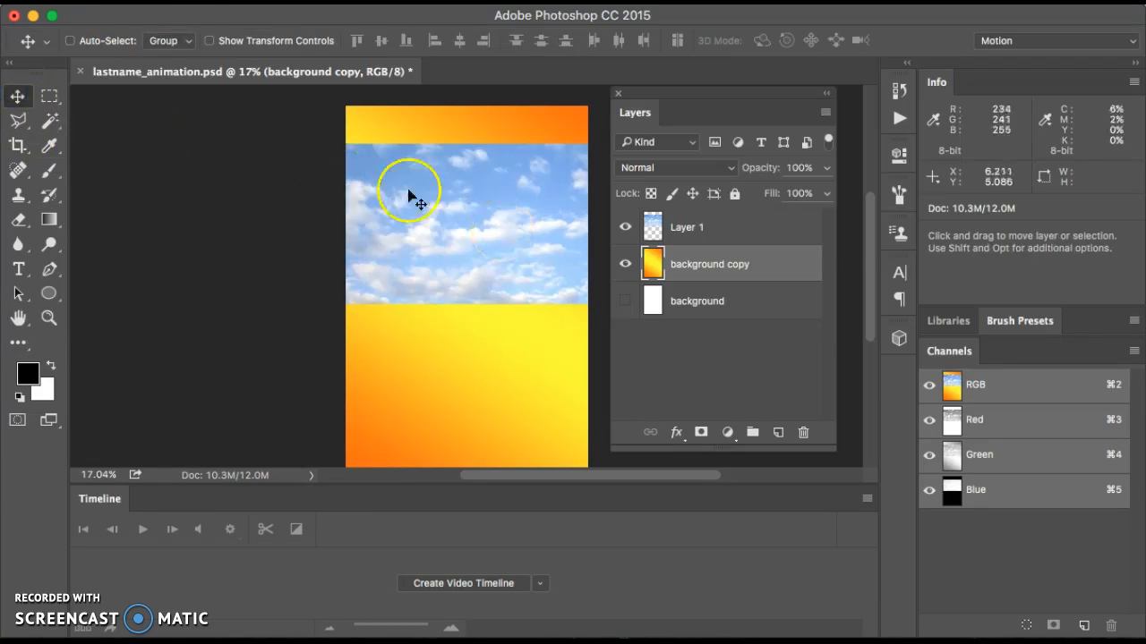
- Open the sky image Screen Shot 2016-12-04 at 1.23.32 PM.png from the Desktop, previewing the screenshots there to find it
left_click(157, 5)
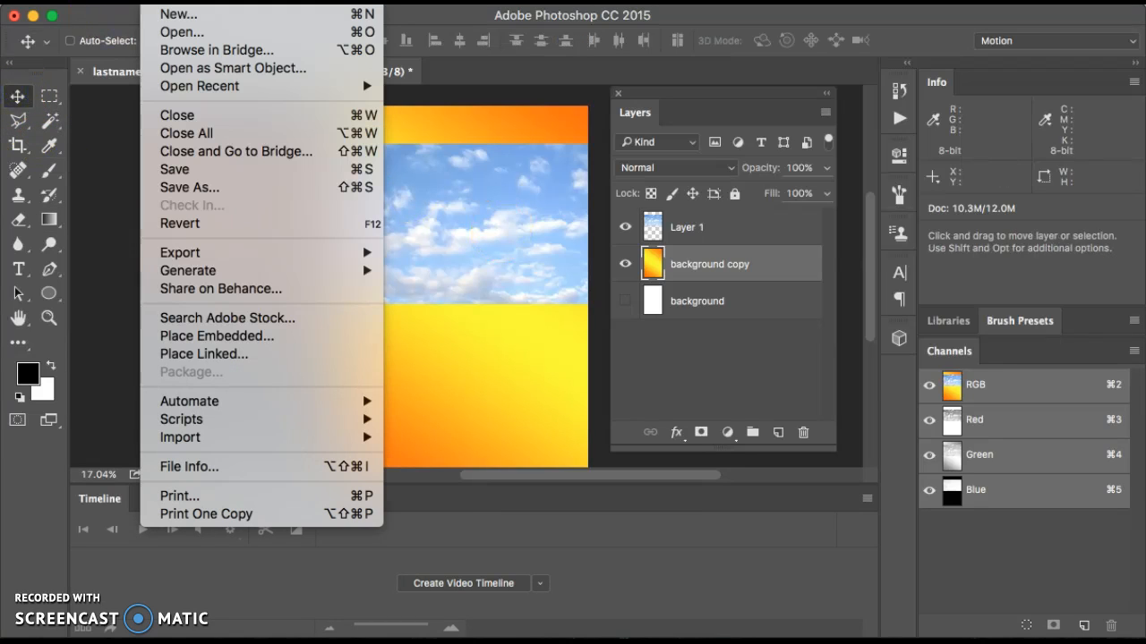
left_click(170, 33)
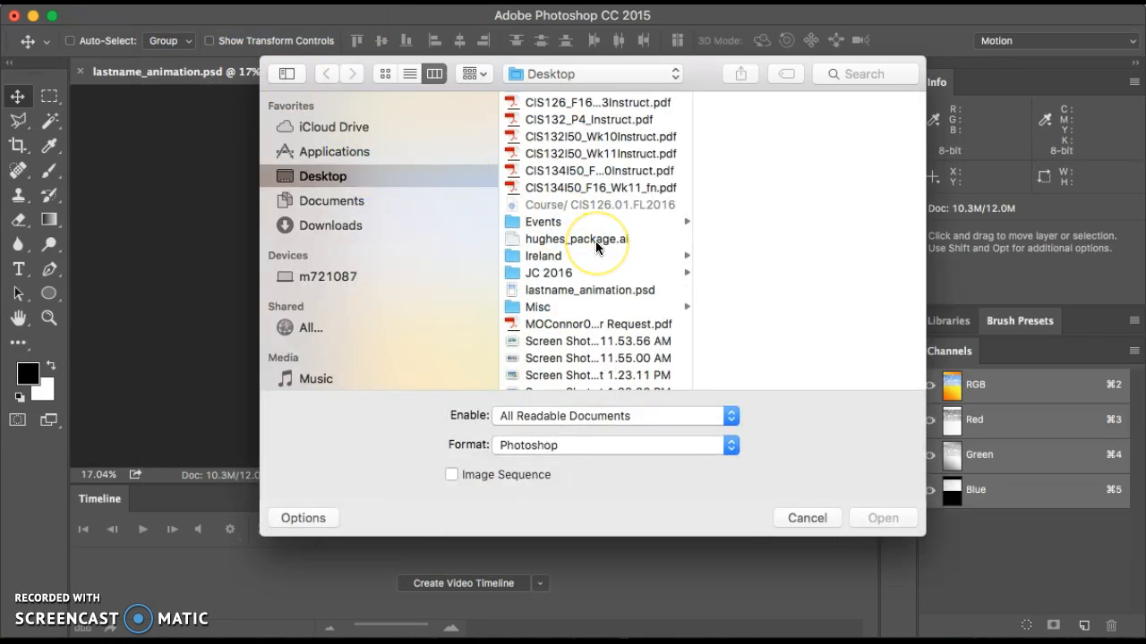
scroll(596, 240, "down", 5)
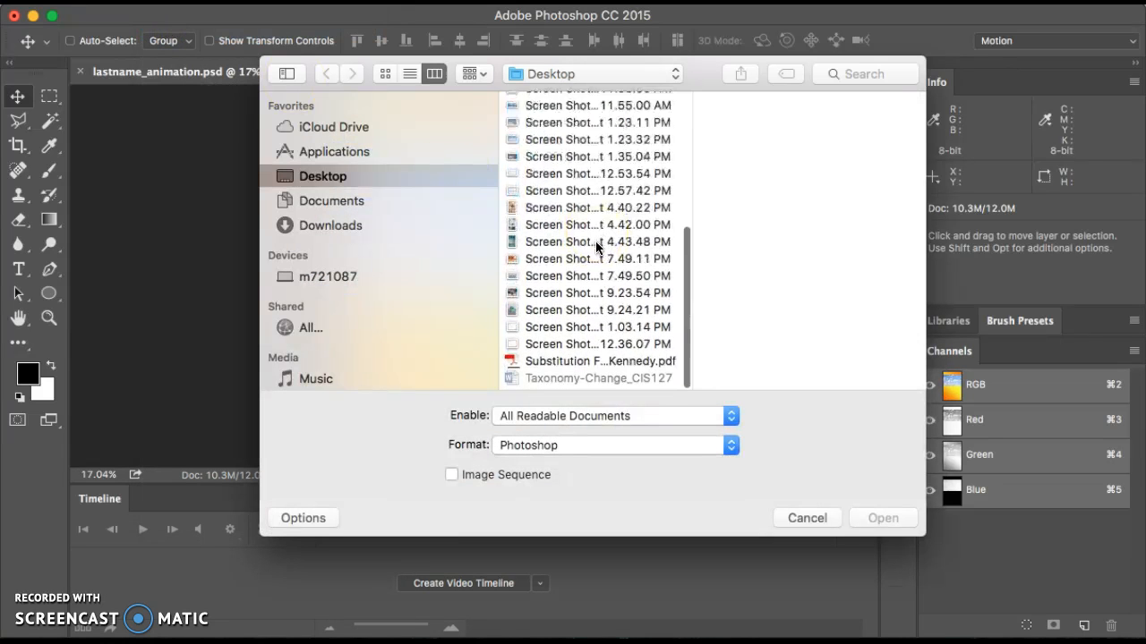
left_click(542, 194)
left_click(537, 211)
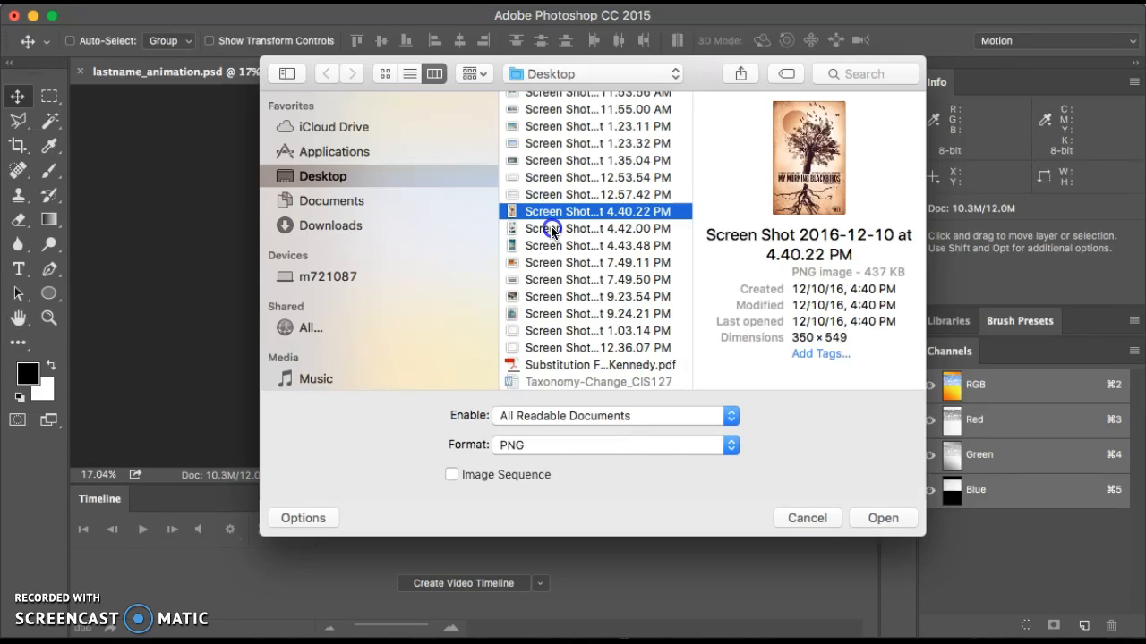
left_click(551, 229)
left_click(541, 128)
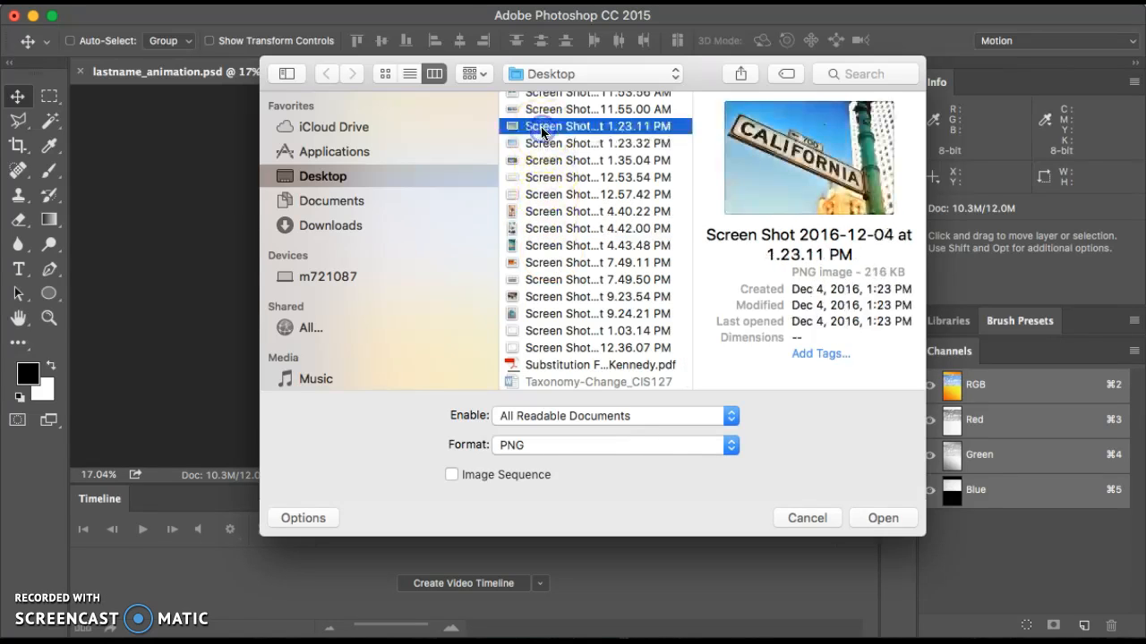
scroll(540, 132, "up", 5)
left_click(576, 233)
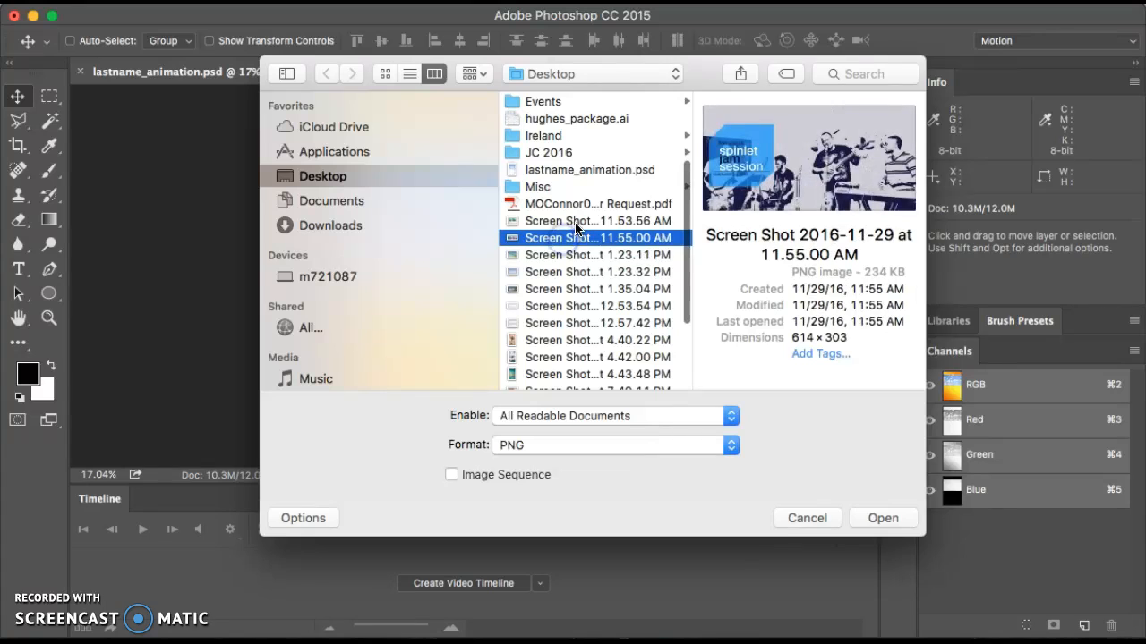
left_click(559, 221)
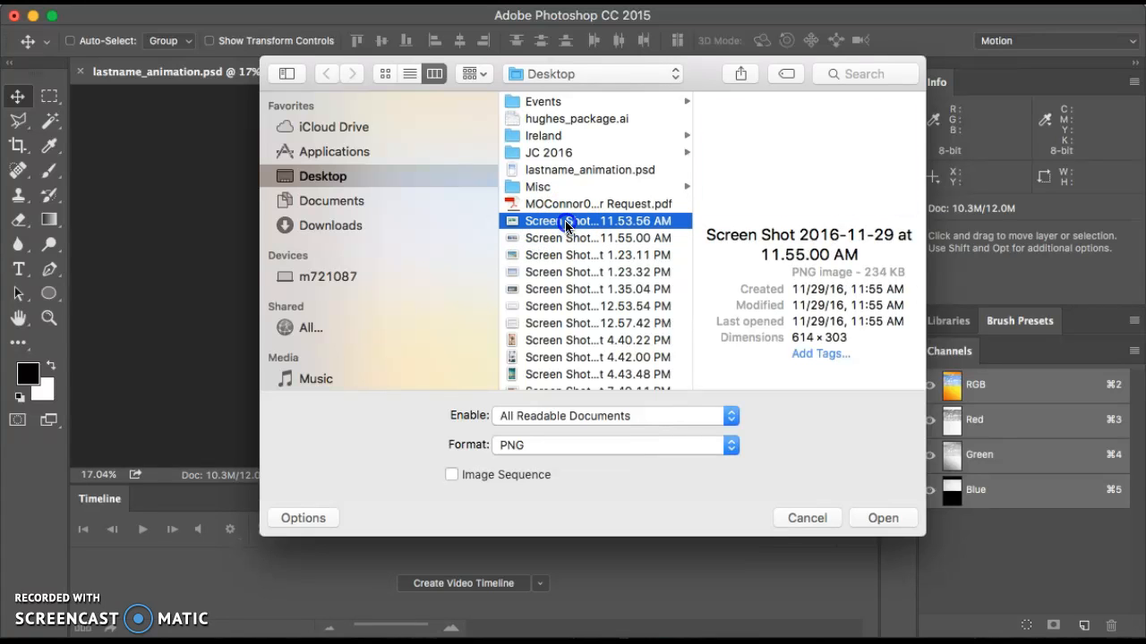
left_click(537, 272)
left_click(882, 518)
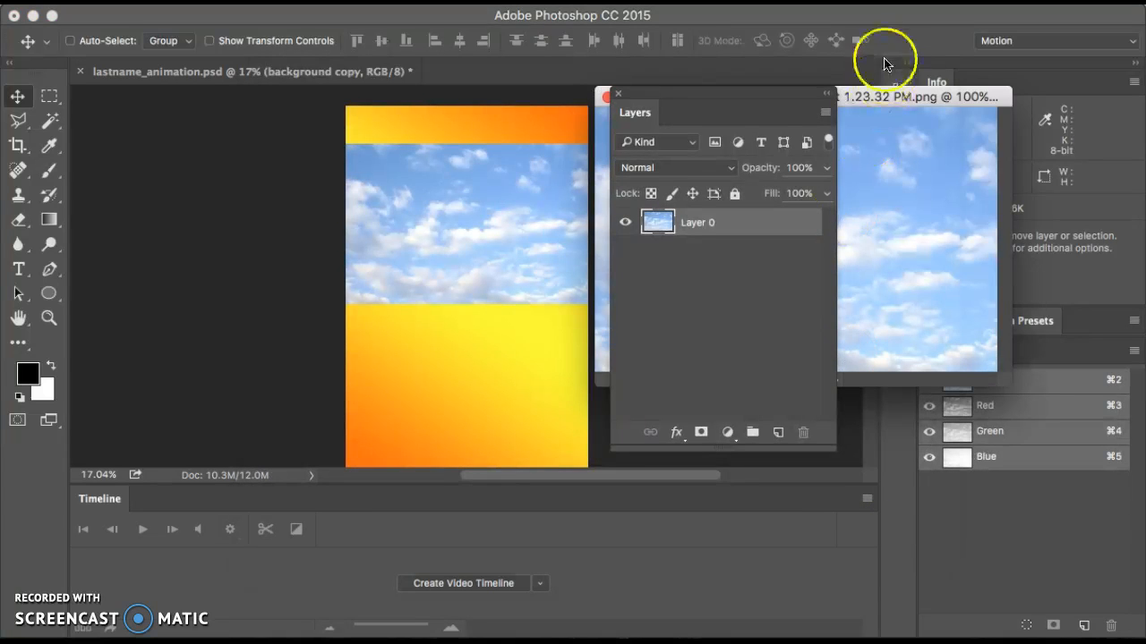
- Copy the sky screenshot's layer into lastname_animation.psd and place it on the gradient area below the large sky
left_click_drag(882, 98, 1015, 138)
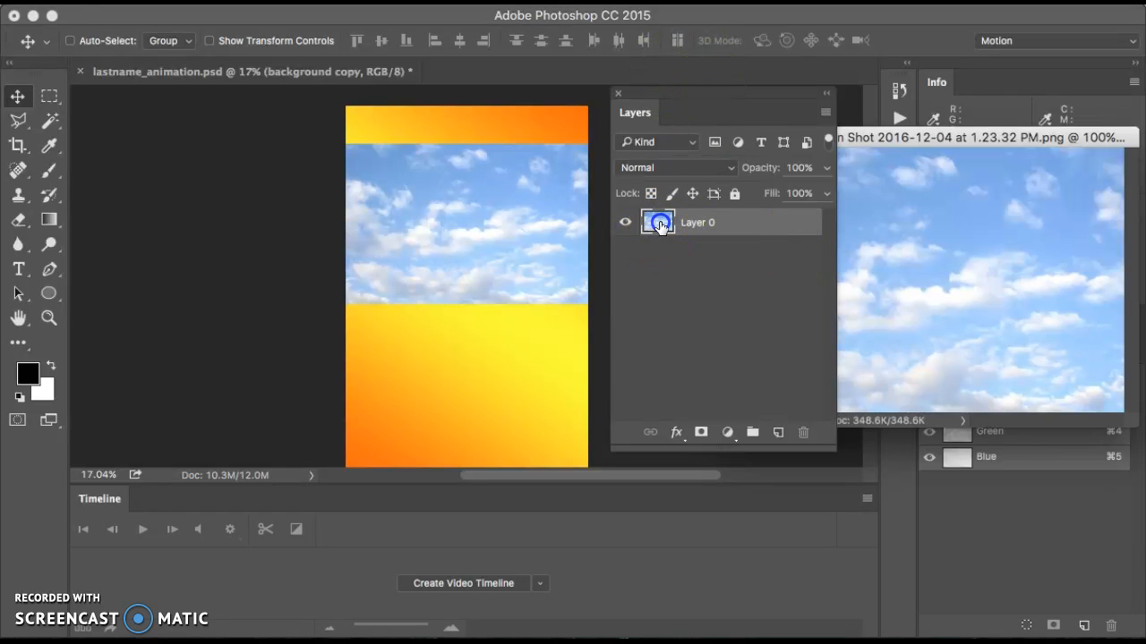
left_click_drag(622, 229, 445, 244)
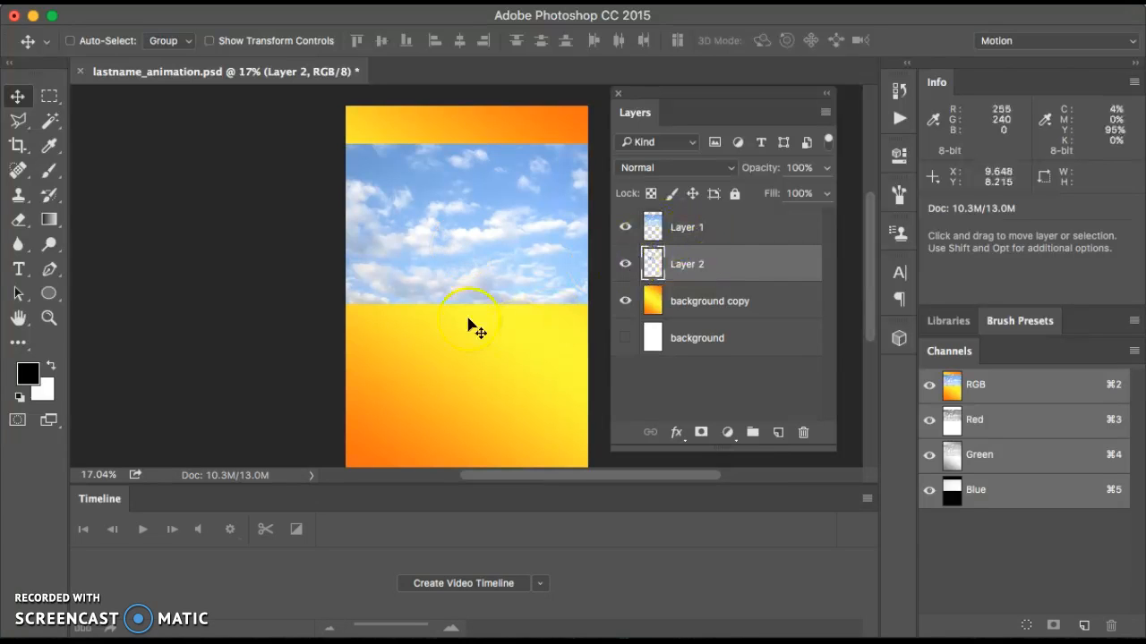
left_click_drag(481, 227, 428, 335)
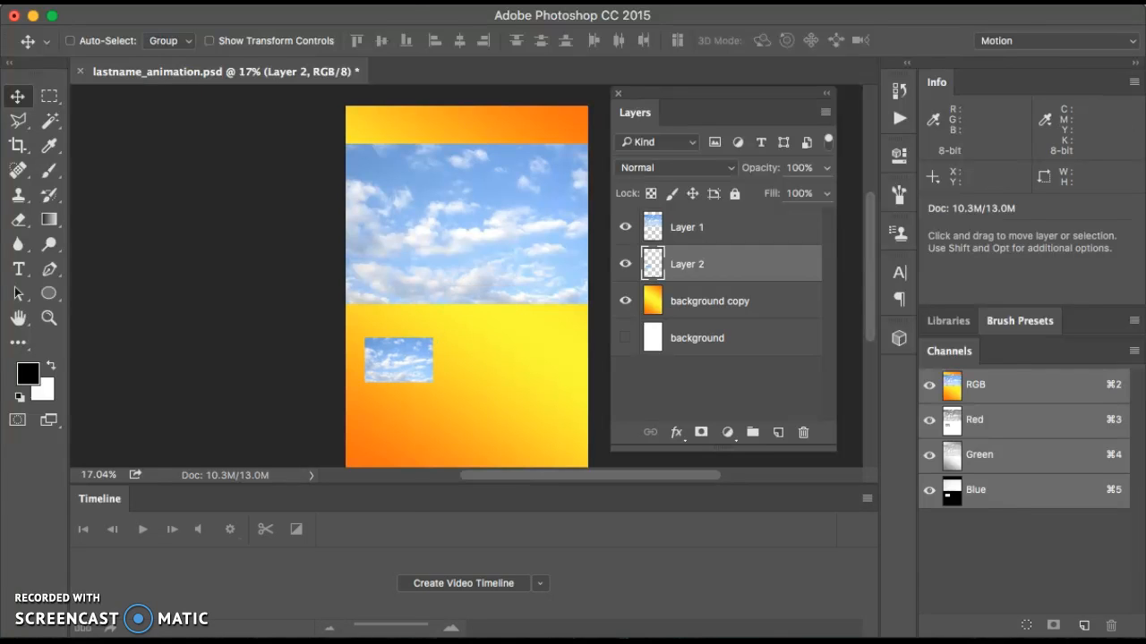
- Scale the small sky on Layer 2 to about 306% and center it in the gradient area below the large sky
left_click(198, 4)
mouse_move(273, 396)
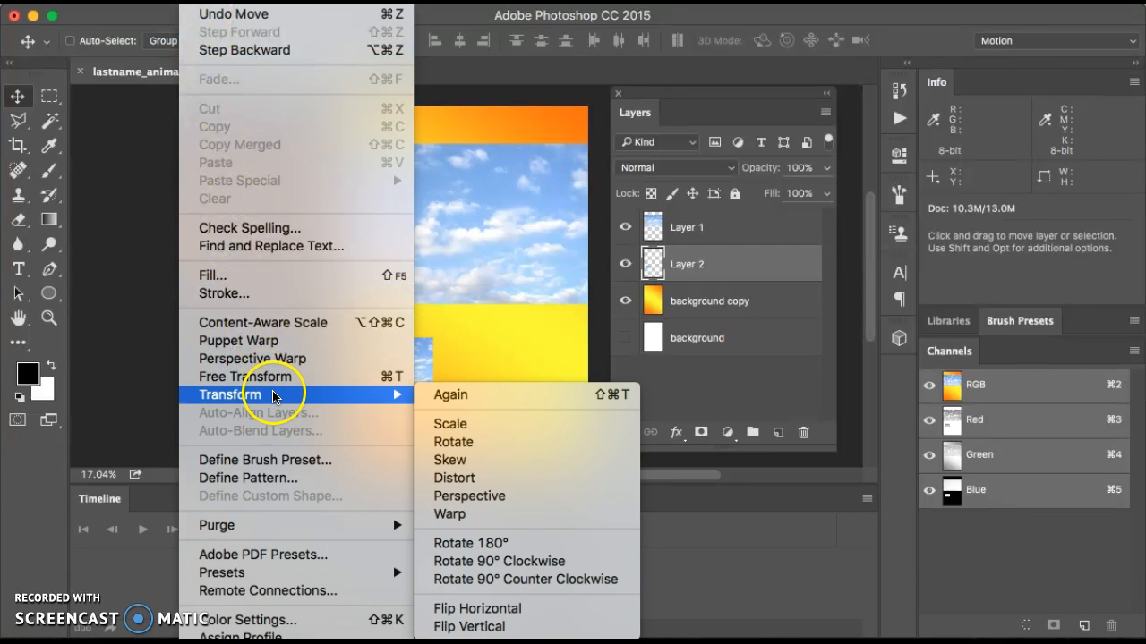
left_click(467, 429)
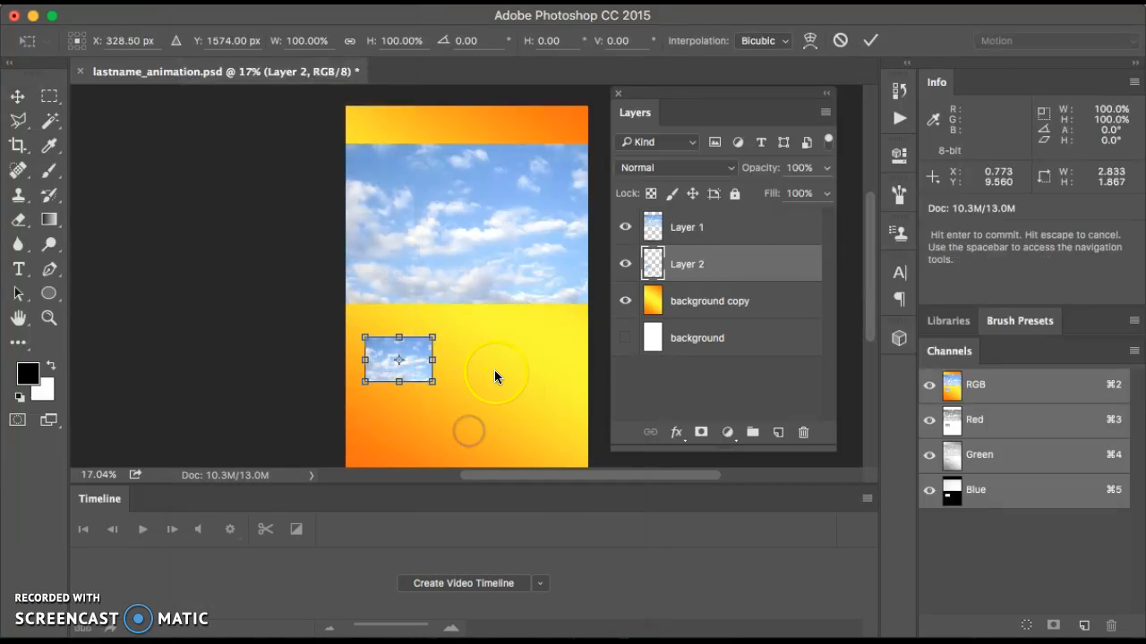
left_click_drag(432, 338, 558, 220)
left_click_drag(527, 371, 533, 430)
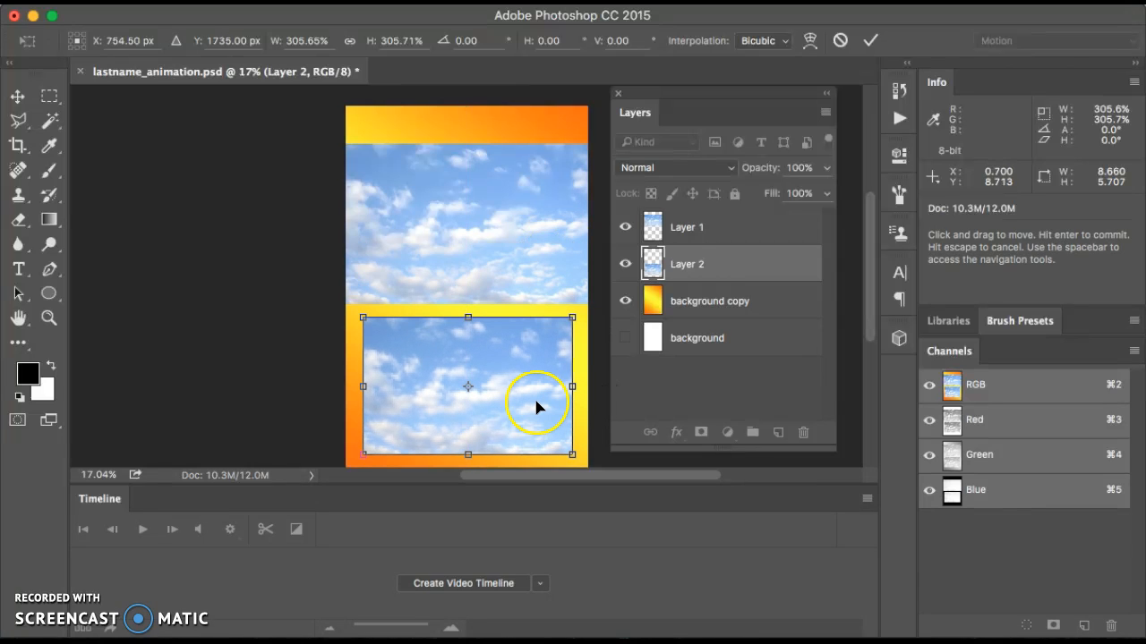
double_click(536, 408)
left_click(714, 391)
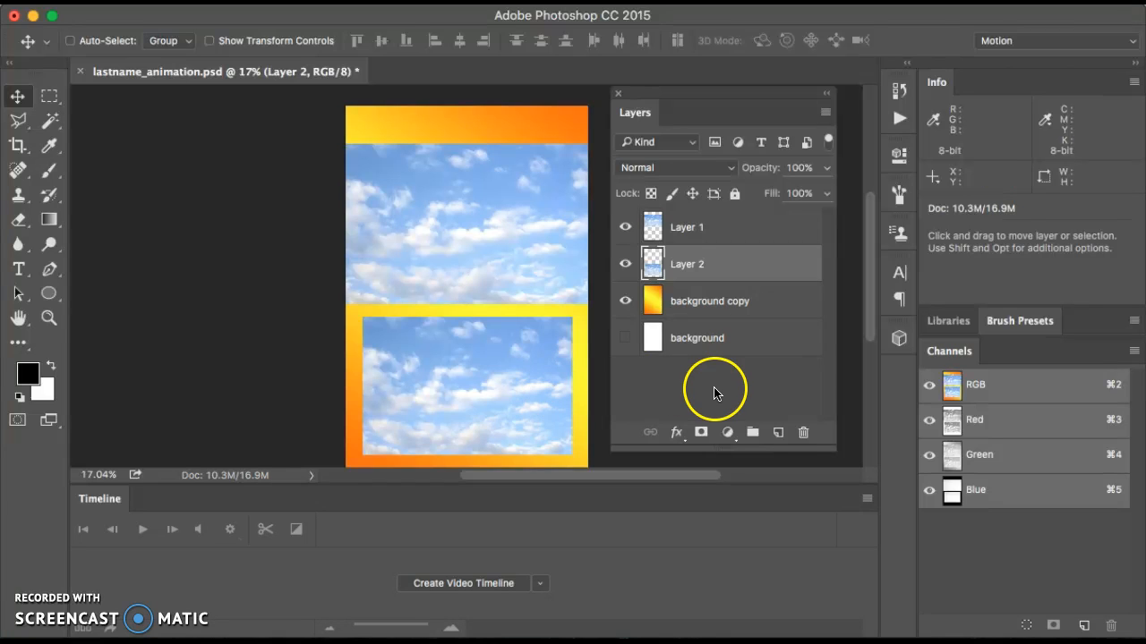
left_click(692, 173)
left_click(668, 168)
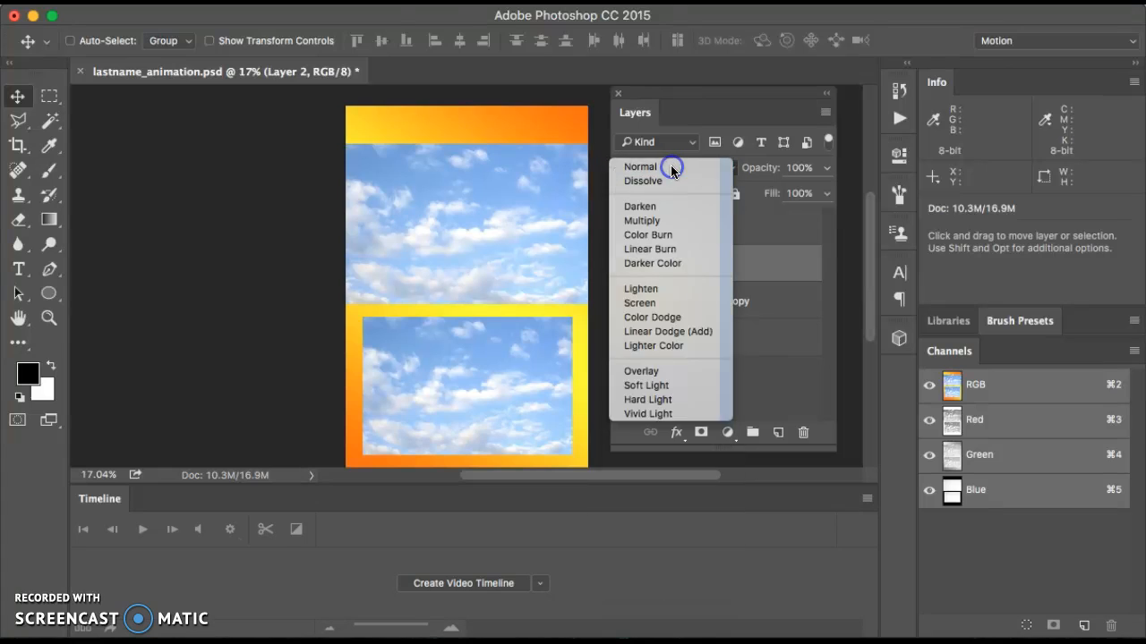
left_click(490, 311)
left_click(452, 3)
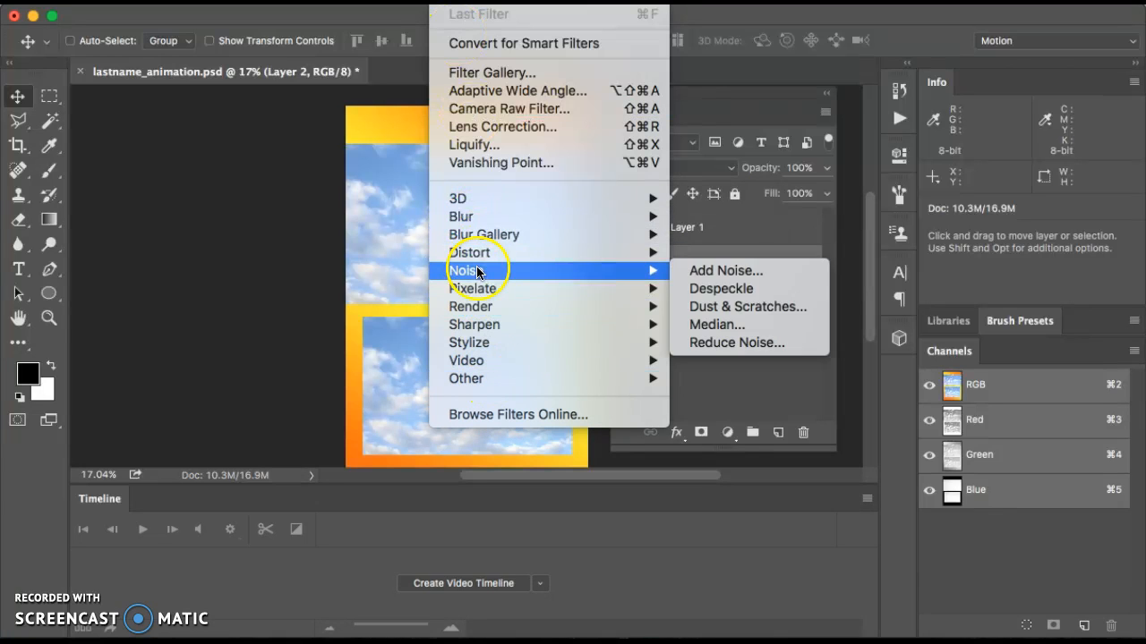
mouse_move(476, 251)
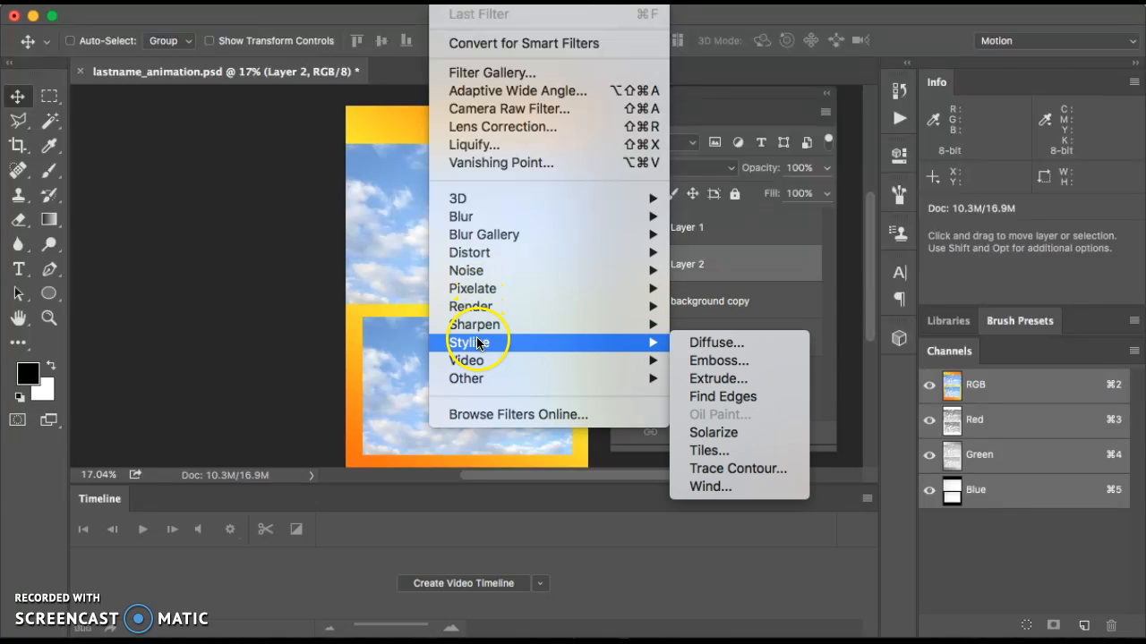
left_click(372, 415)
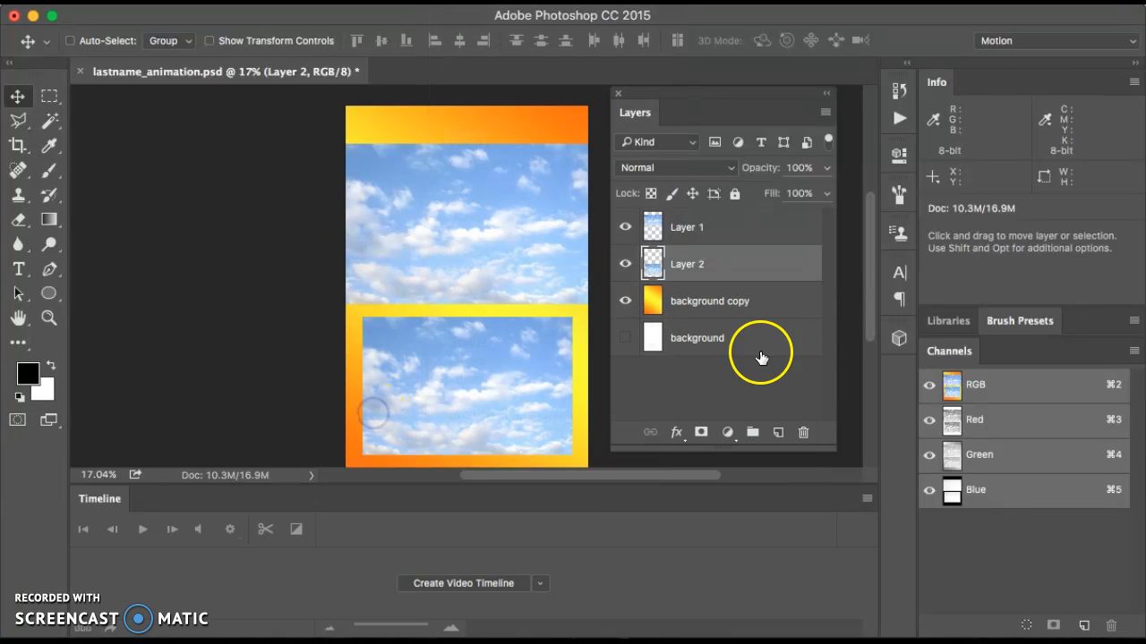
- Set the blend mode of Layer 2, the lower sky image, to Multiply
left_click(661, 172)
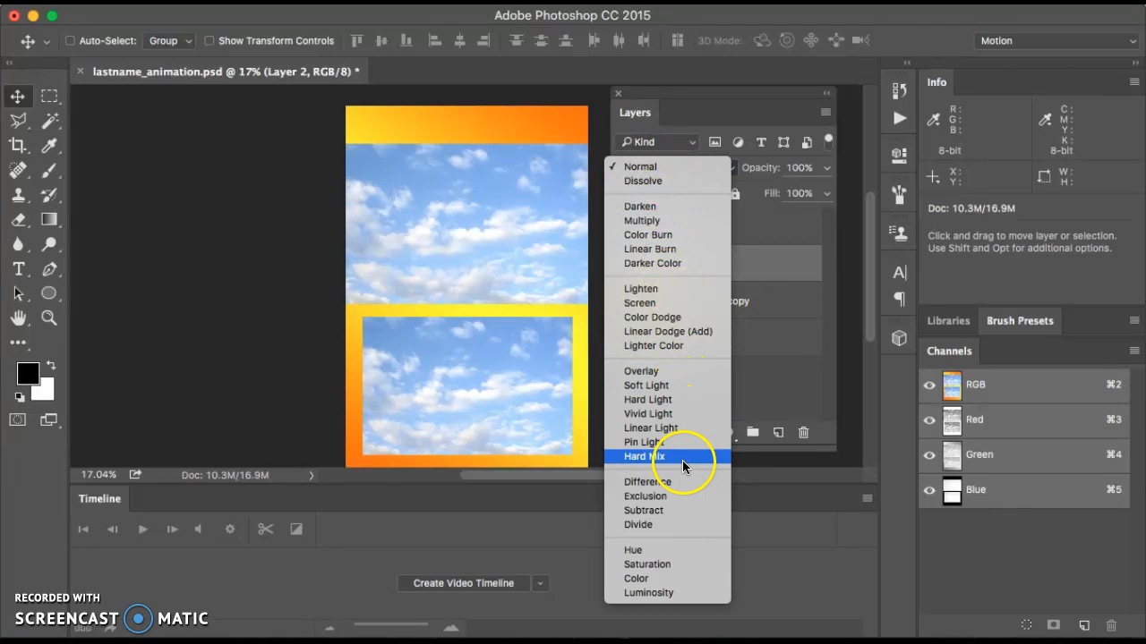
left_click(649, 220)
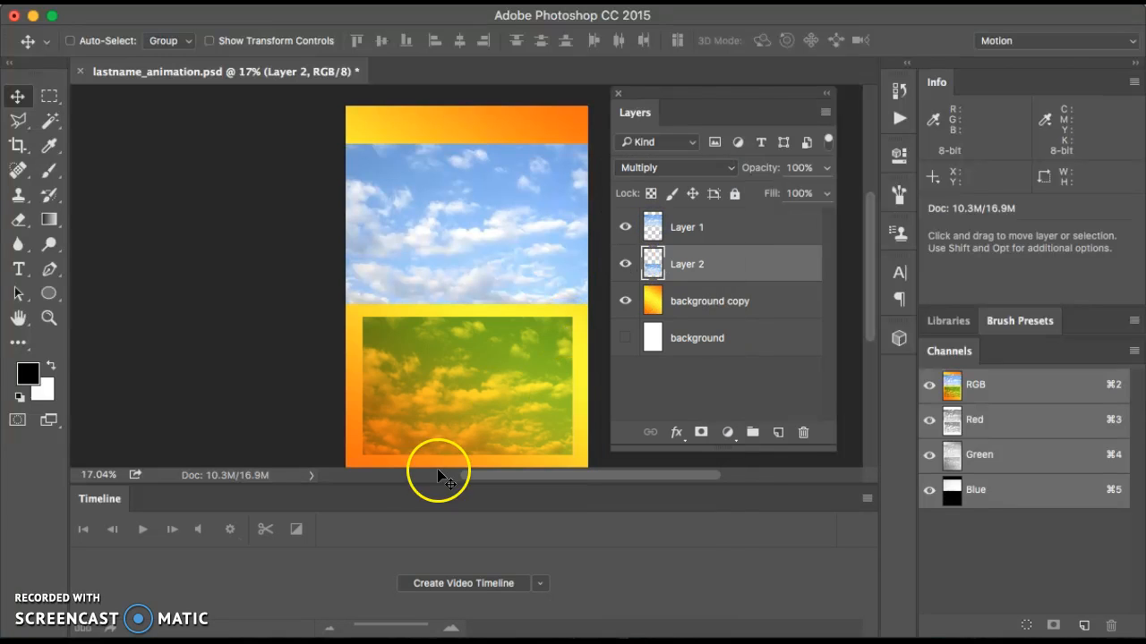
- Turn on Auto-Select for the Move tool and alternately select the upper and lower sky images on the canvas, ending on Layer 2
left_click(717, 231)
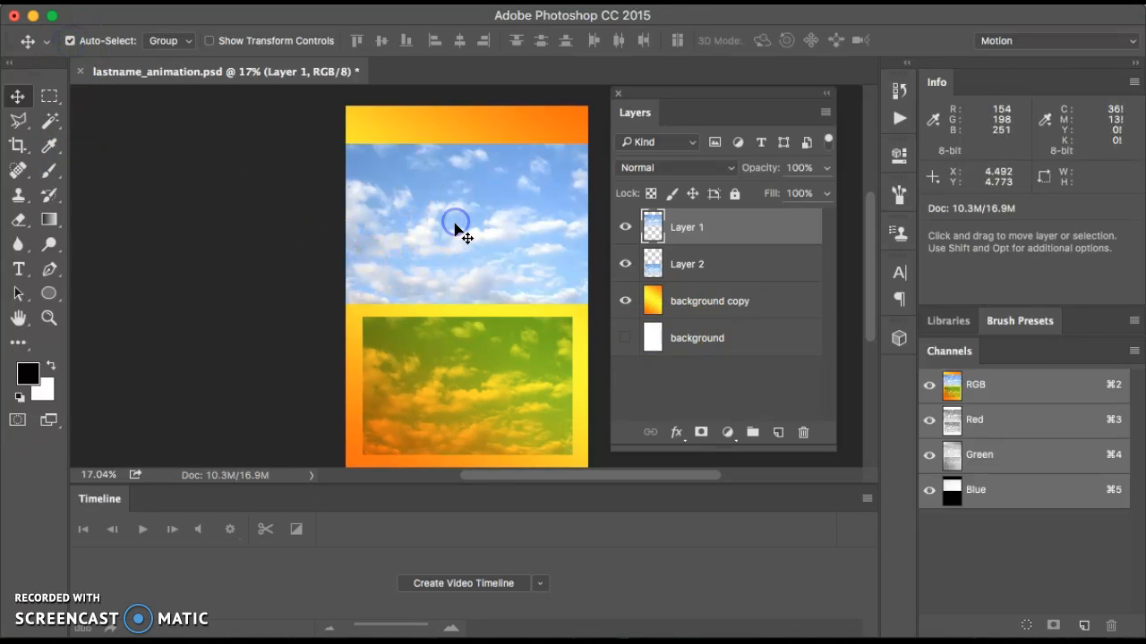
left_click(492, 397)
left_click(474, 275)
left_click(487, 389)
left_click(474, 200)
left_click(480, 220)
left_click(486, 391)
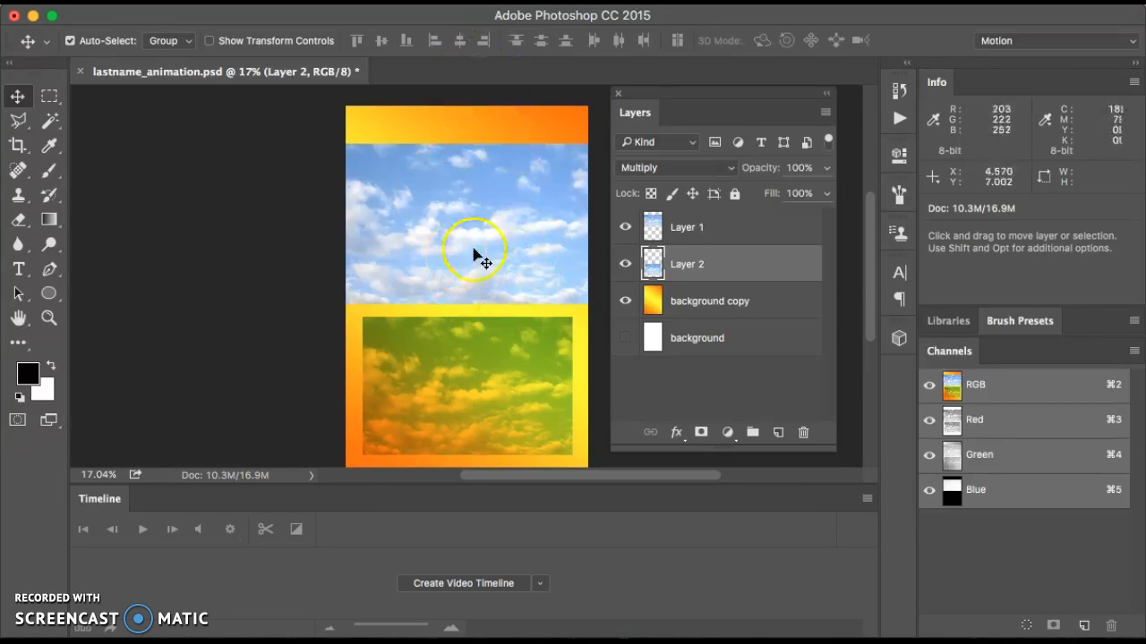
left_click(489, 386)
left_click(488, 215)
left_click(500, 363)
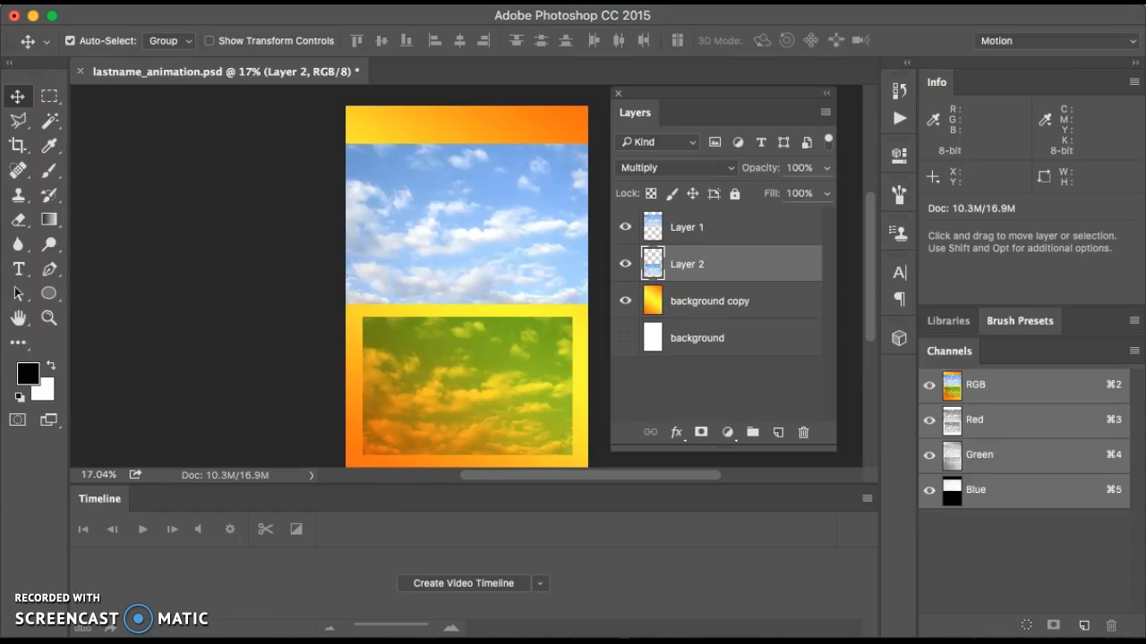
- Bring up the sky image Screen Shot 2016-12-04 at 1.23.32 PM.png from the Desktop again
left_click(158, 2)
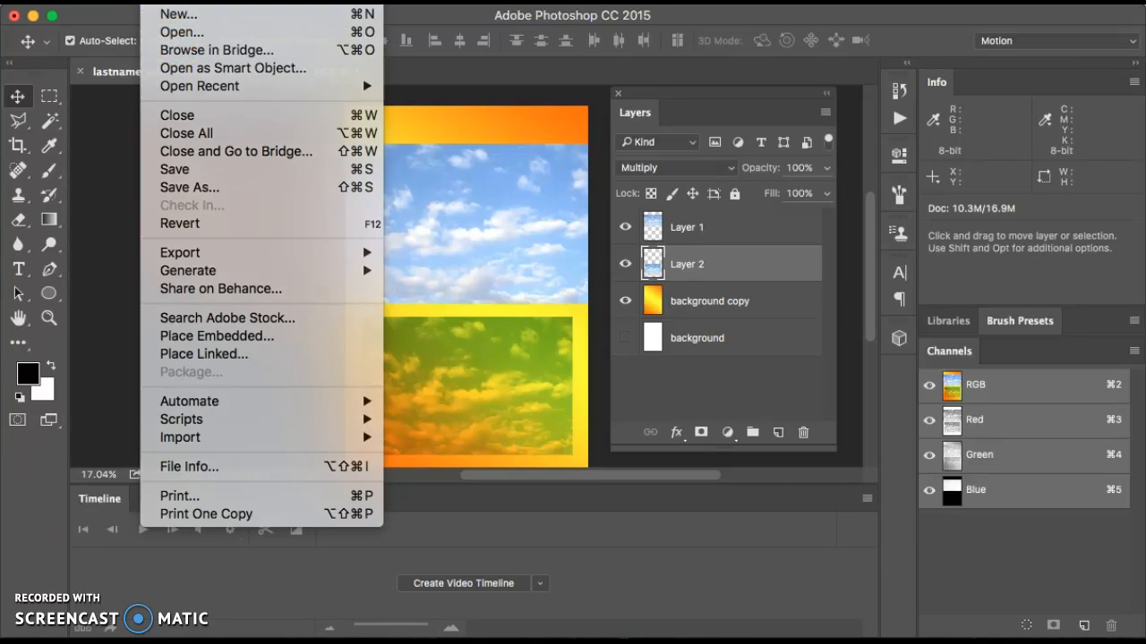
left_click(172, 3)
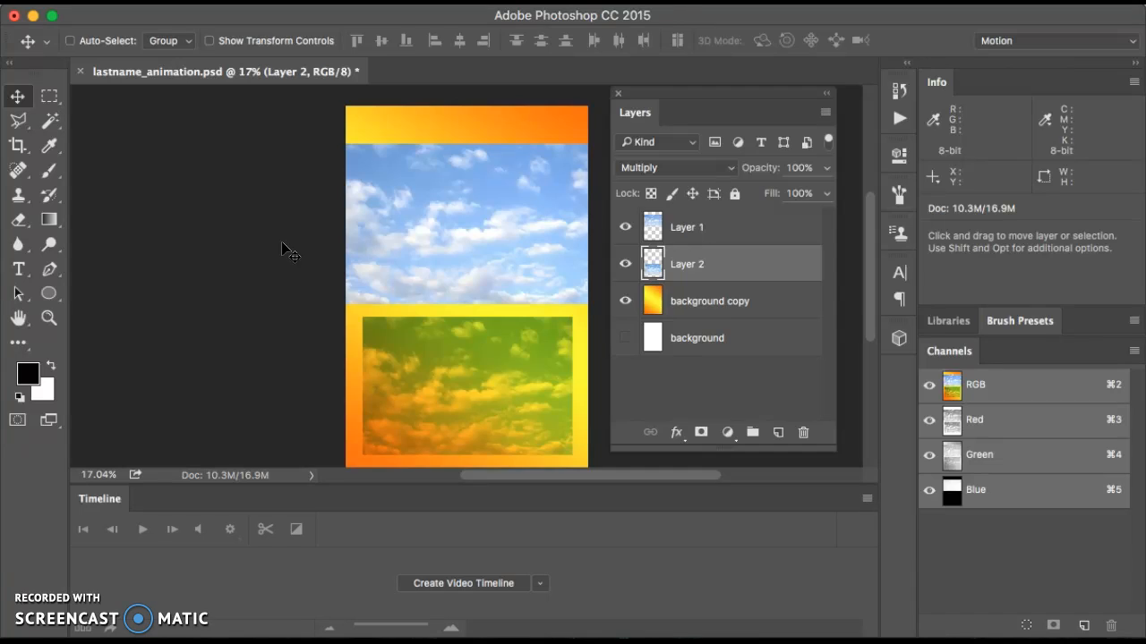
key("super+o")
scroll(532, 257, "down", 3)
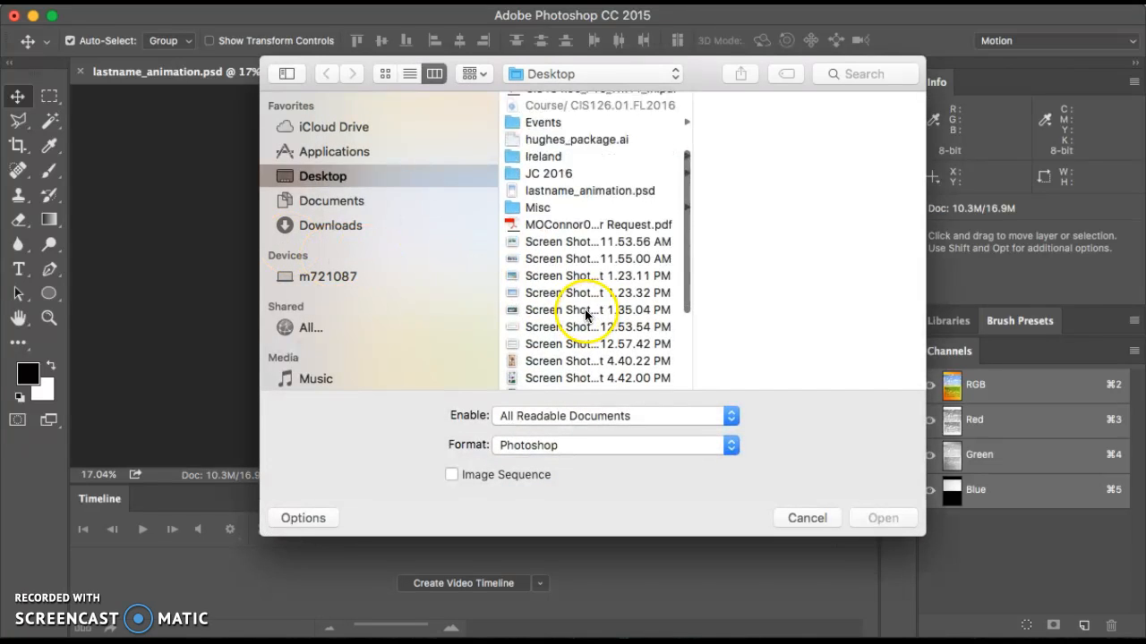
left_click(558, 293)
left_click(885, 517)
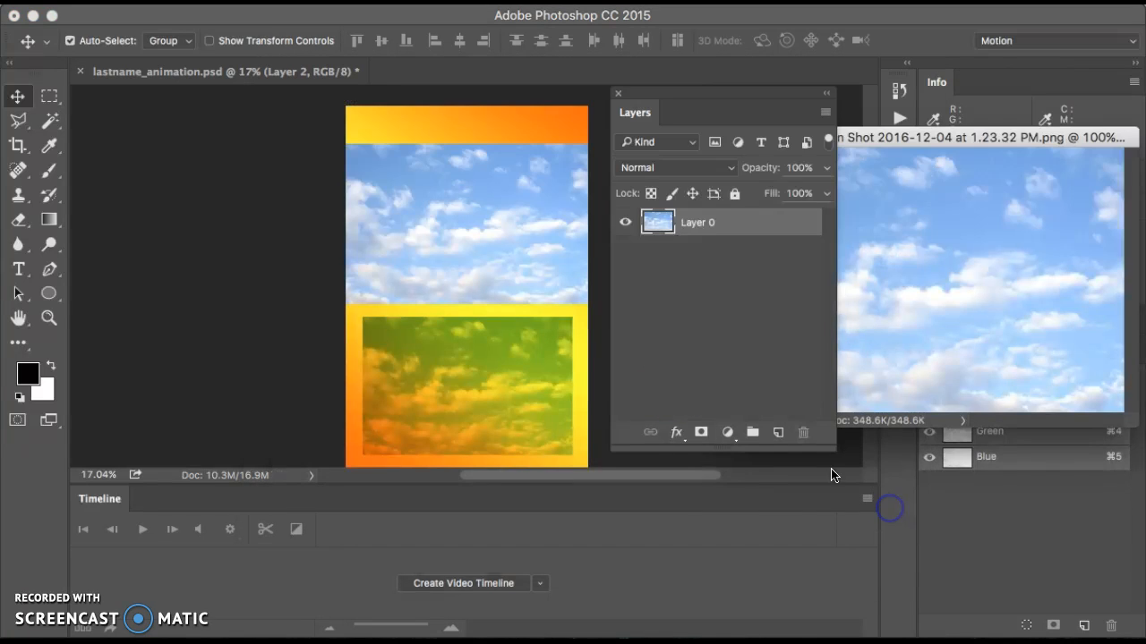
- Select a rectangle about 2.2 by 1.5 in of the sky screenshot with the marquee and copy it into lastname_animation.psd
left_click_drag(948, 137, 338, 168)
left_click(60, 100)
left_click_drag(280, 284, 429, 387)
left_click_drag(305, 169, 270, 321)
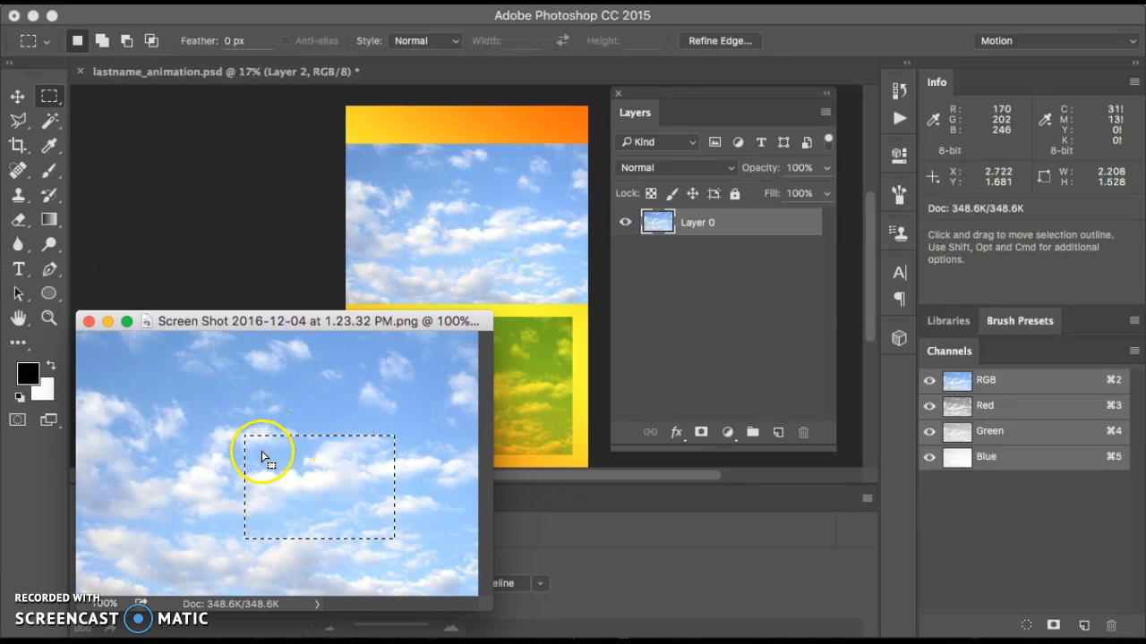
left_click_drag(276, 314, 166, 304)
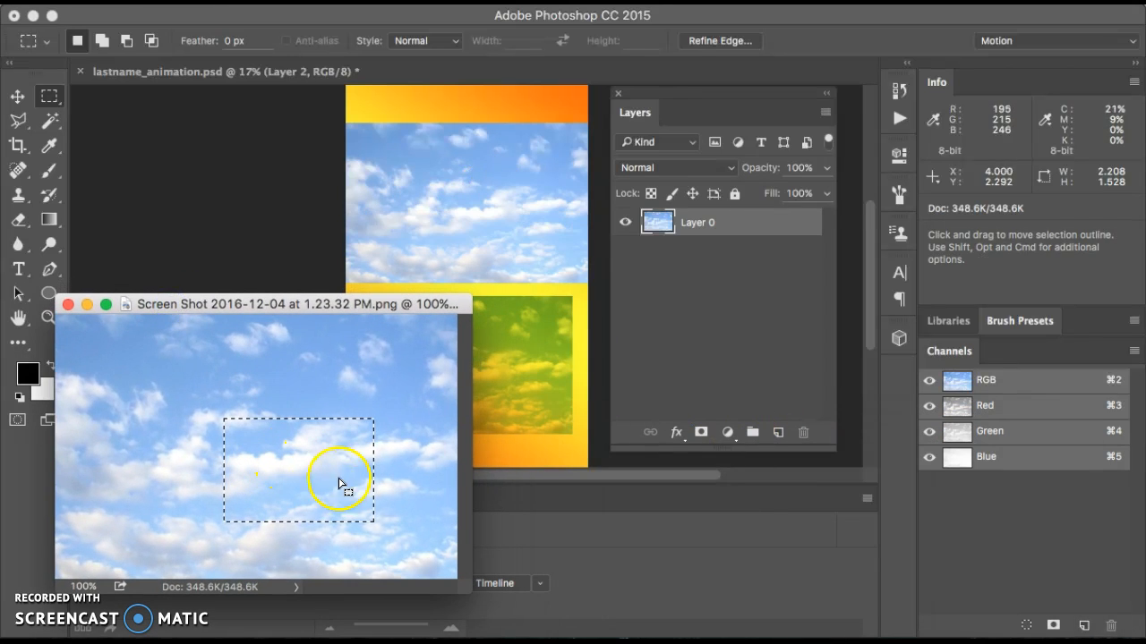
left_click(16, 97)
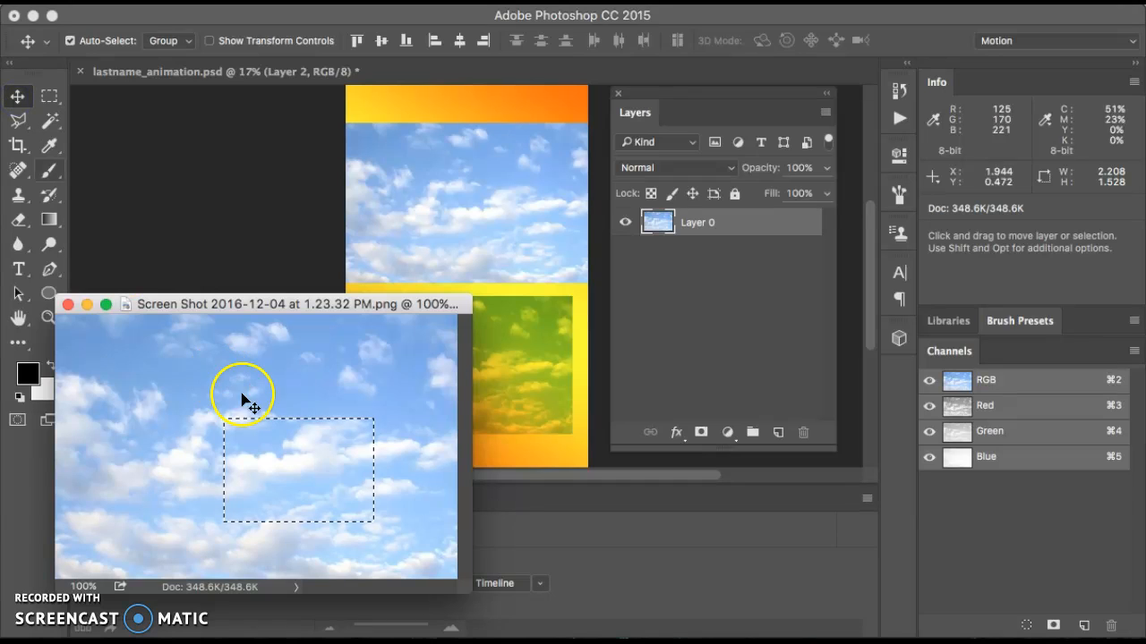
left_click_drag(310, 453, 419, 285)
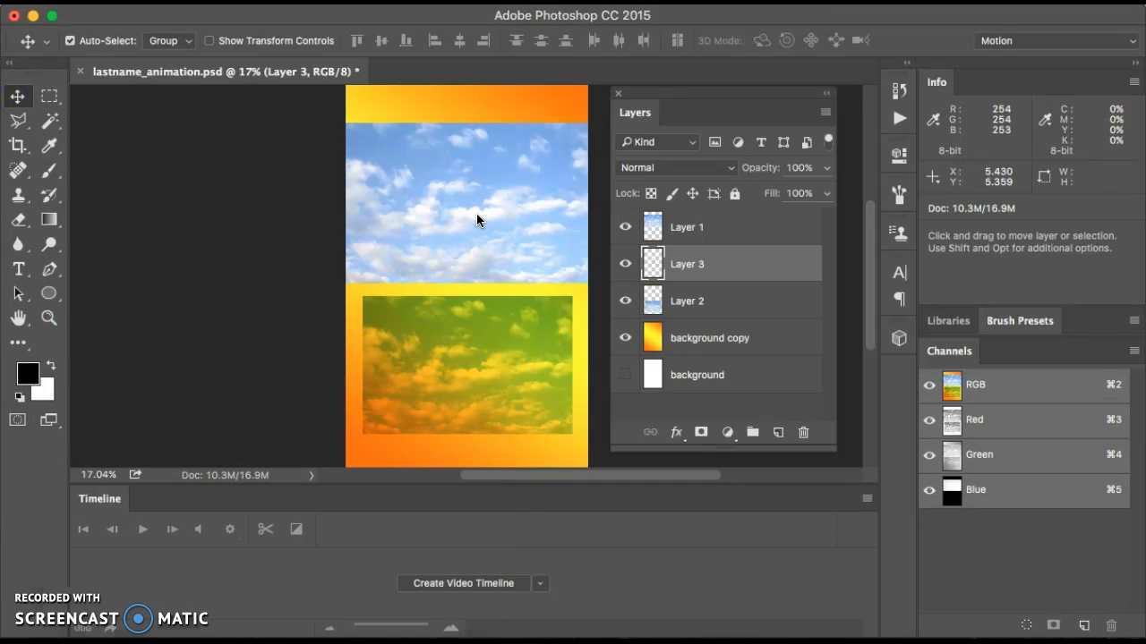
- Move the large sky on Layer 1 down about 4.3 in, turn off Auto-Select, and move it further down over the tinted sky
left_click_drag(477, 219, 475, 331)
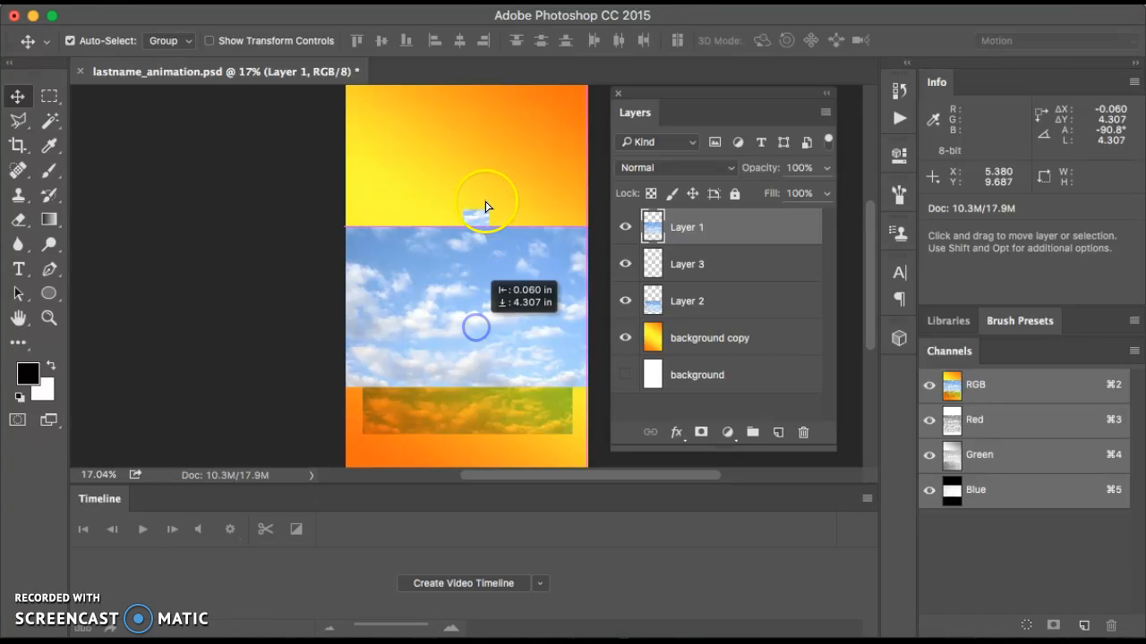
left_click_drag(481, 219, 481, 218)
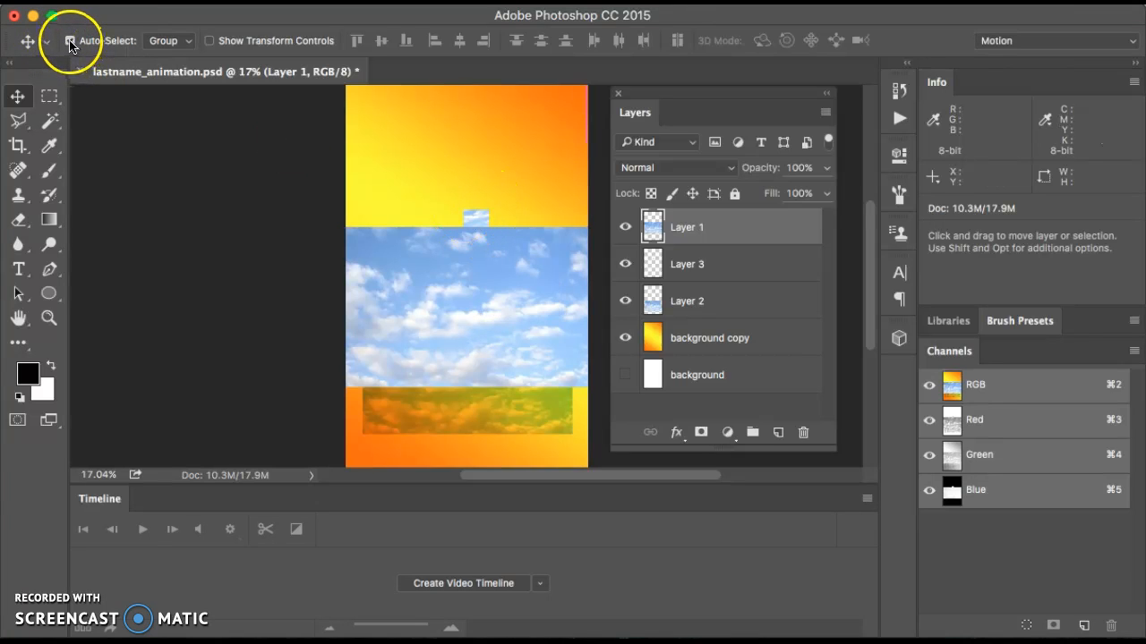
left_click_drag(471, 216, 466, 256)
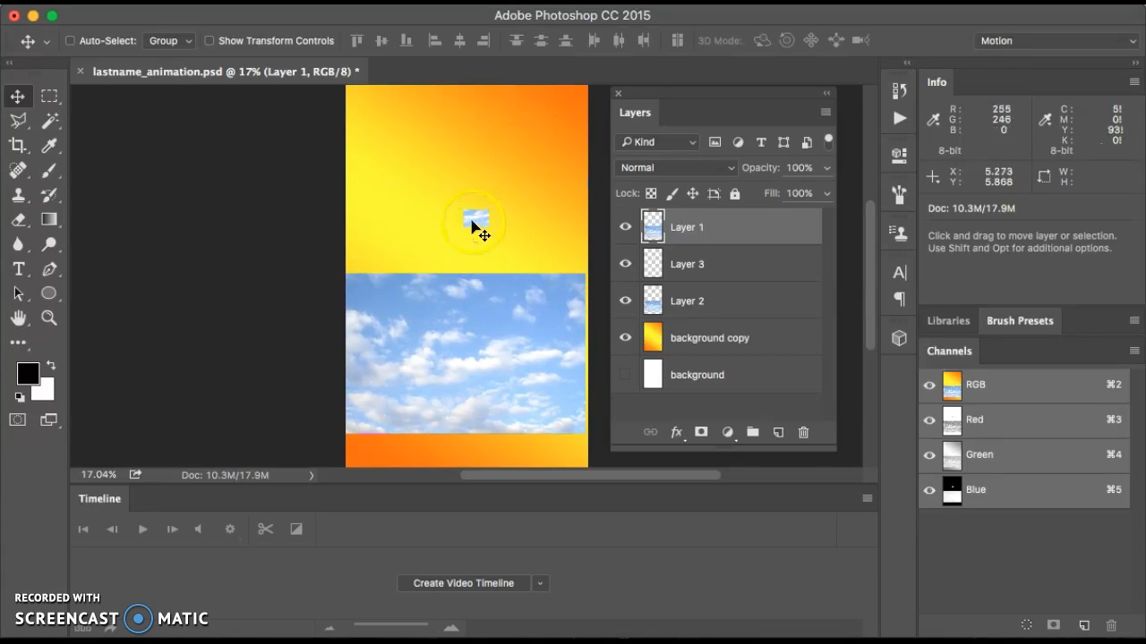
- Select Layer 3 and move its small sky piece up and left across the yellow gradient
left_click(686, 262)
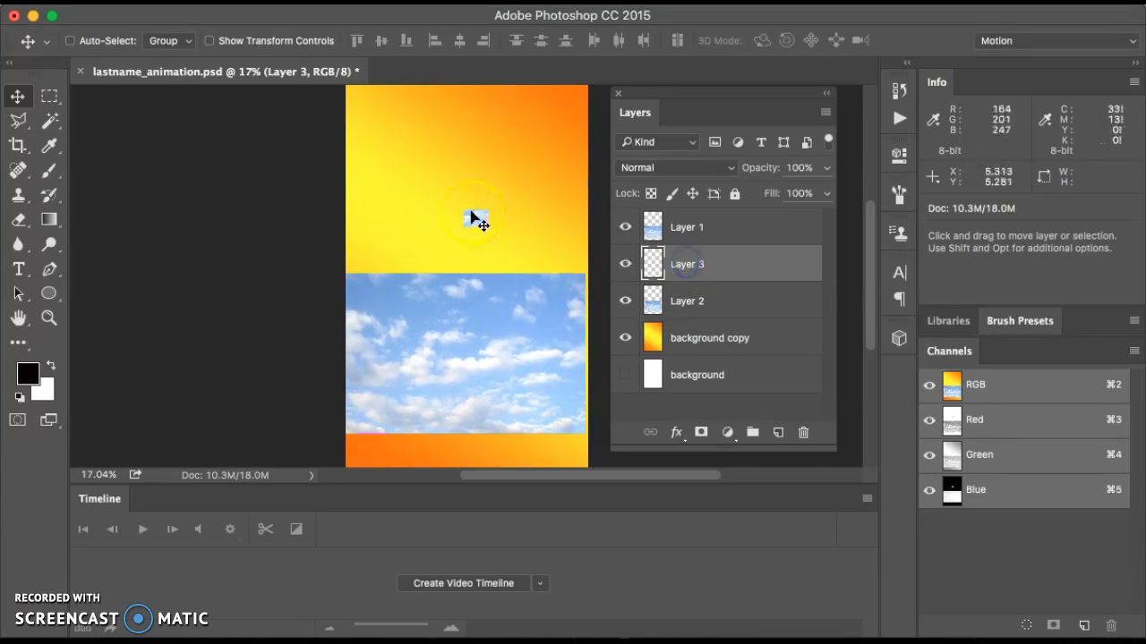
left_click_drag(480, 217, 420, 142)
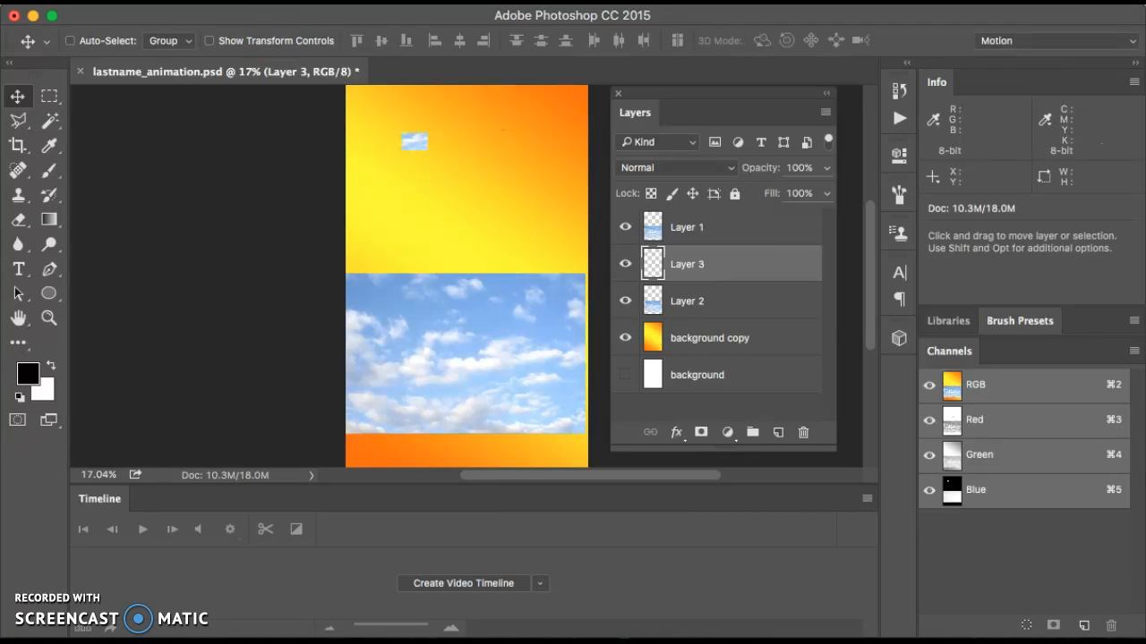
- Try enlarging and rotating the Layer 3 sky piece with Free Transform and shifting it slightly
left_click(201, 1)
mouse_move(269, 394)
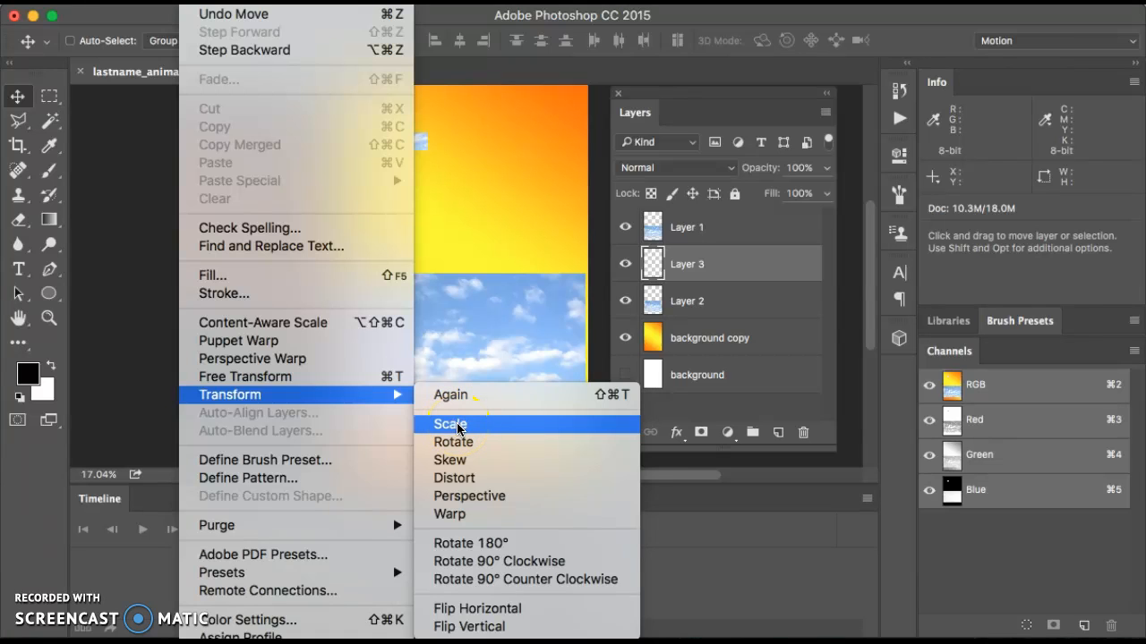
left_click(289, 376)
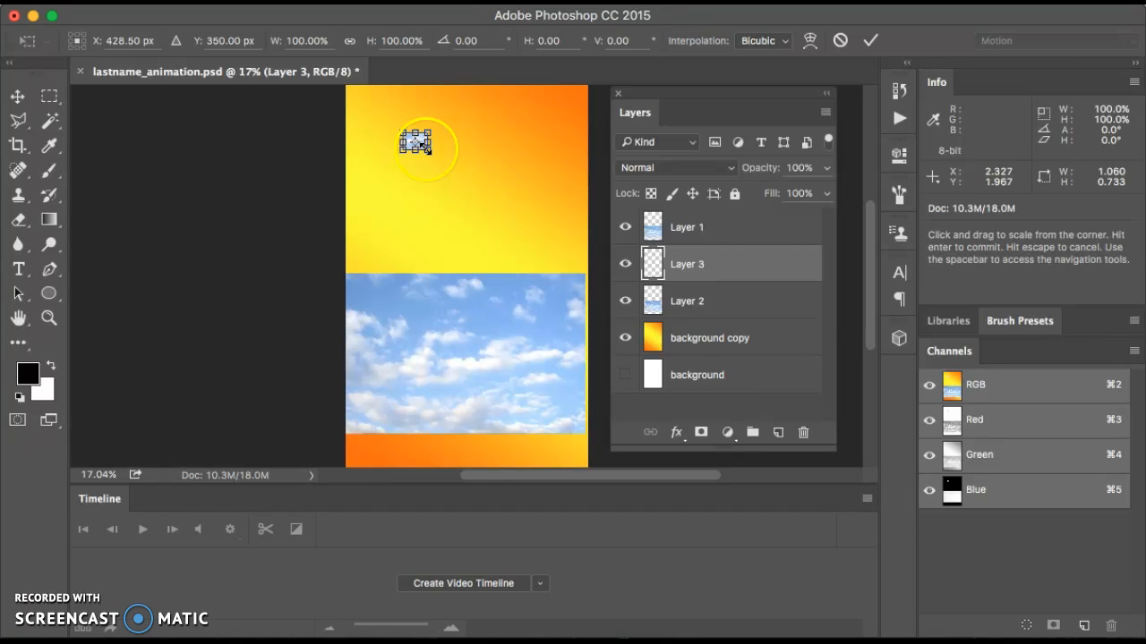
left_click_drag(429, 148, 559, 196)
key("Return")
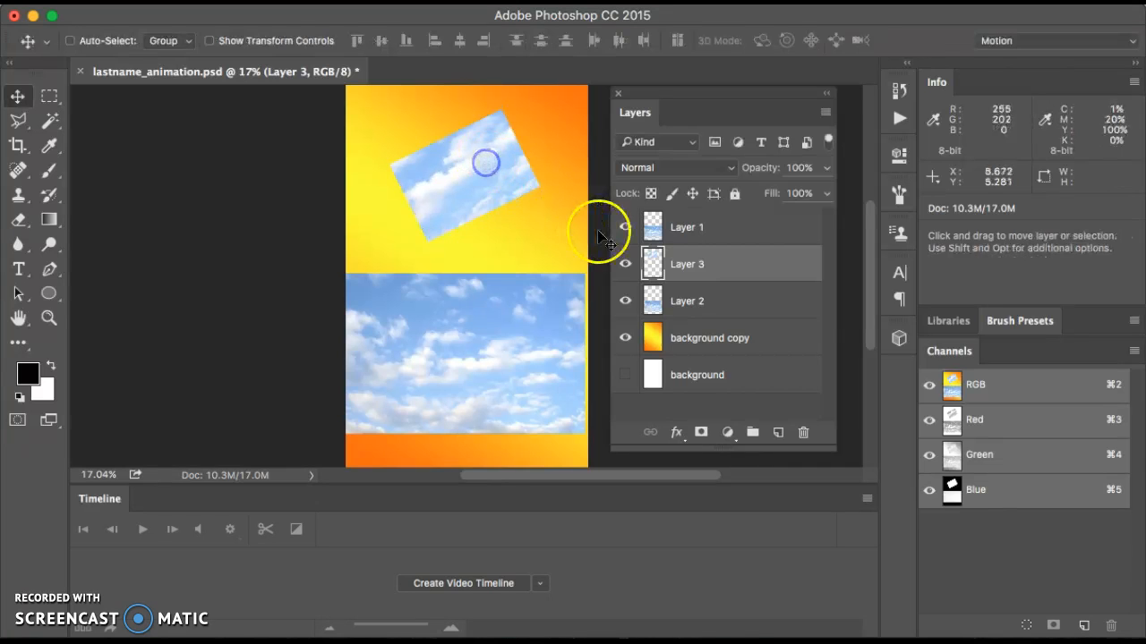
mouse_move(498, 174)
left_mouse_down()
mouse_move(420, 253)
mouse_move(514, 271)
mouse_move(540, 171)
mouse_move(503, 182)
mouse_move(497, 173)
left_mouse_up()
- Undo the last shift and the enlarging and rotating of the Layer 3 sky piece
key("super+z")
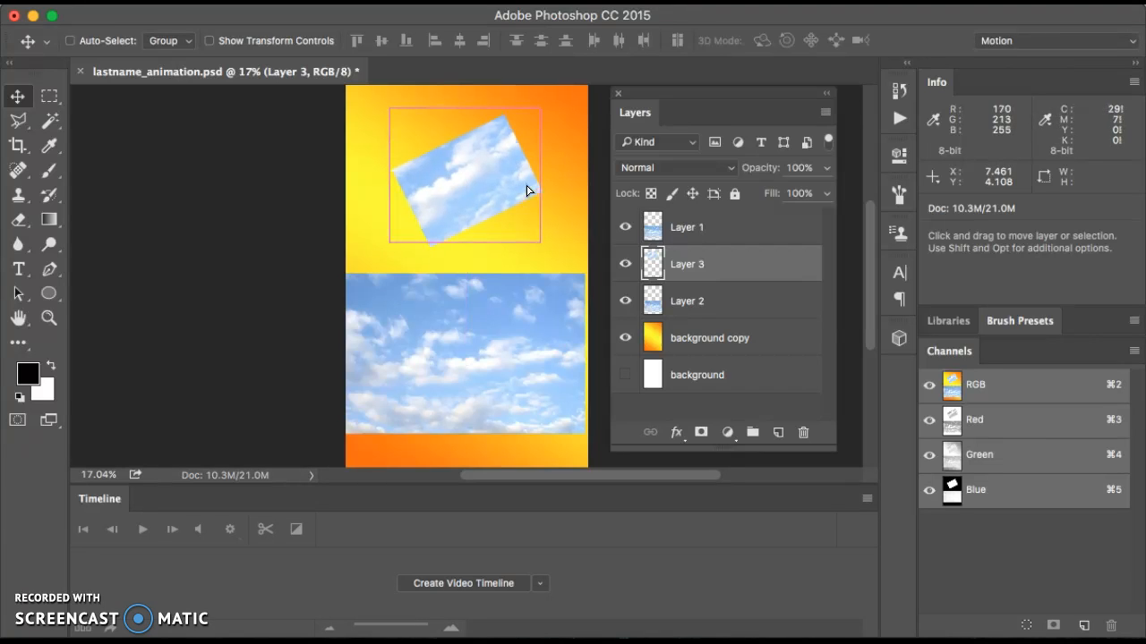
key("super+z")
key("alt")
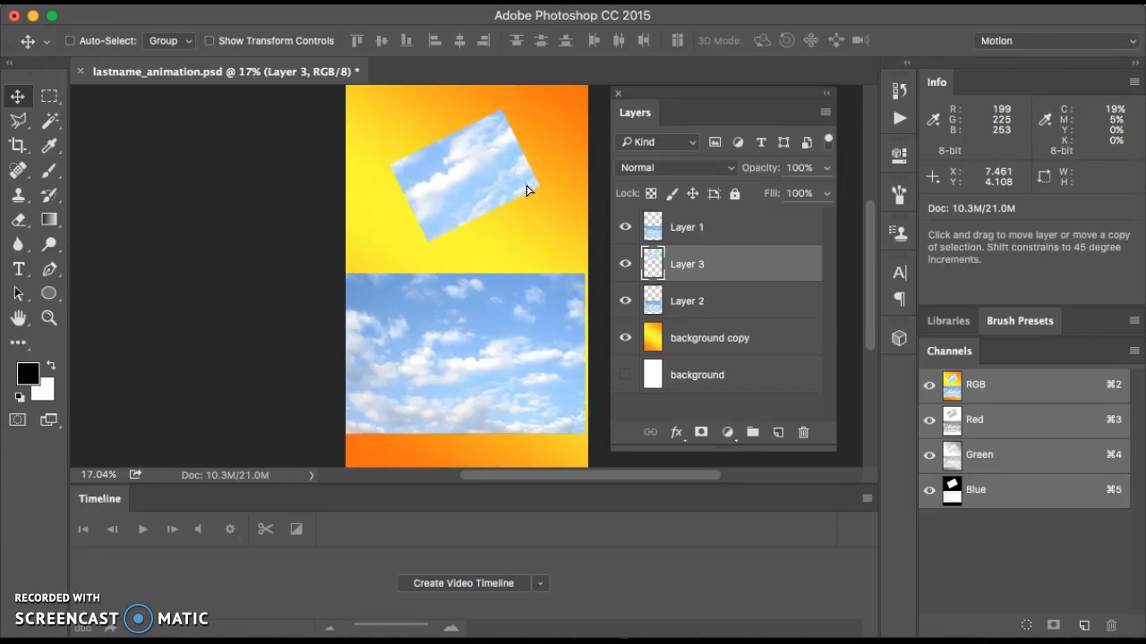
key("alt+super+z")
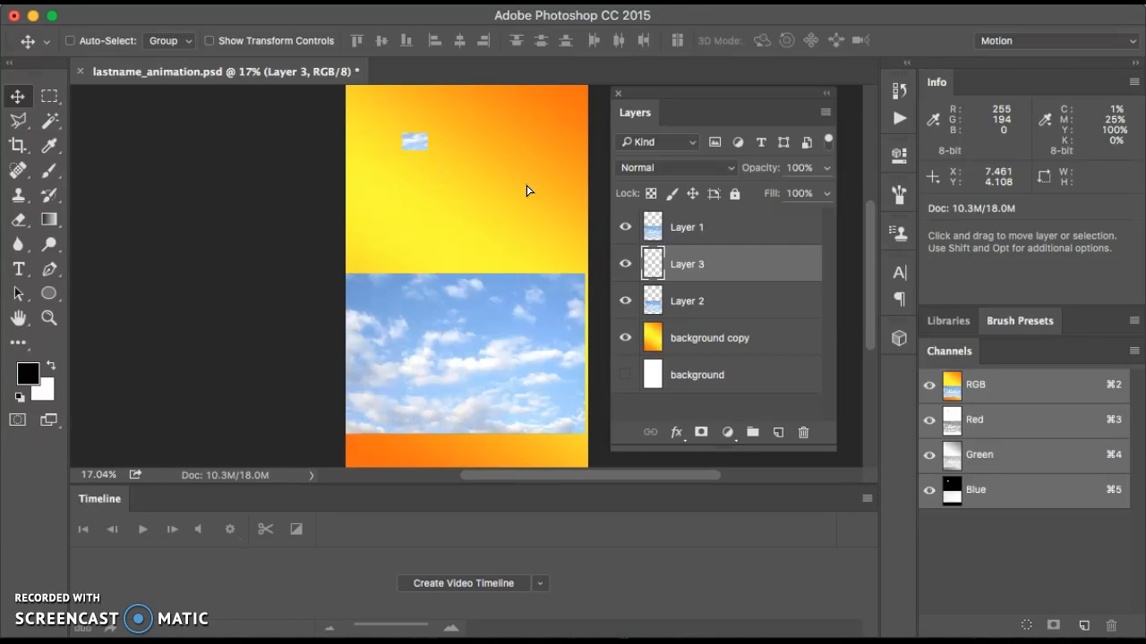
- Move the small sky piece on Layer 3 close to the artwork's upper-left corner
key("z")
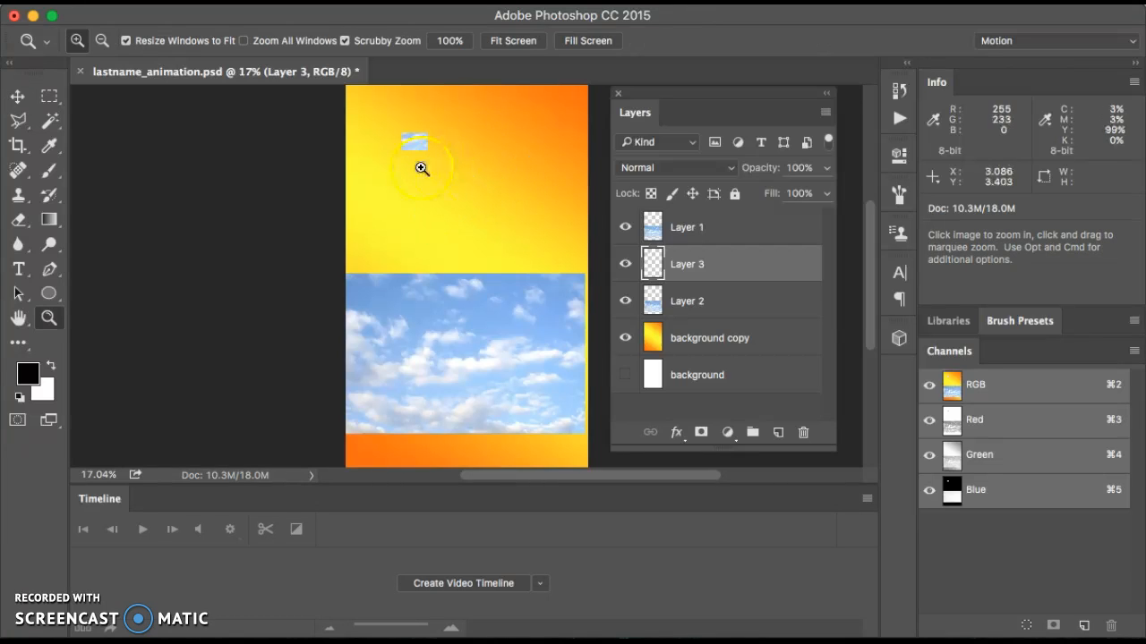
left_click(18, 96)
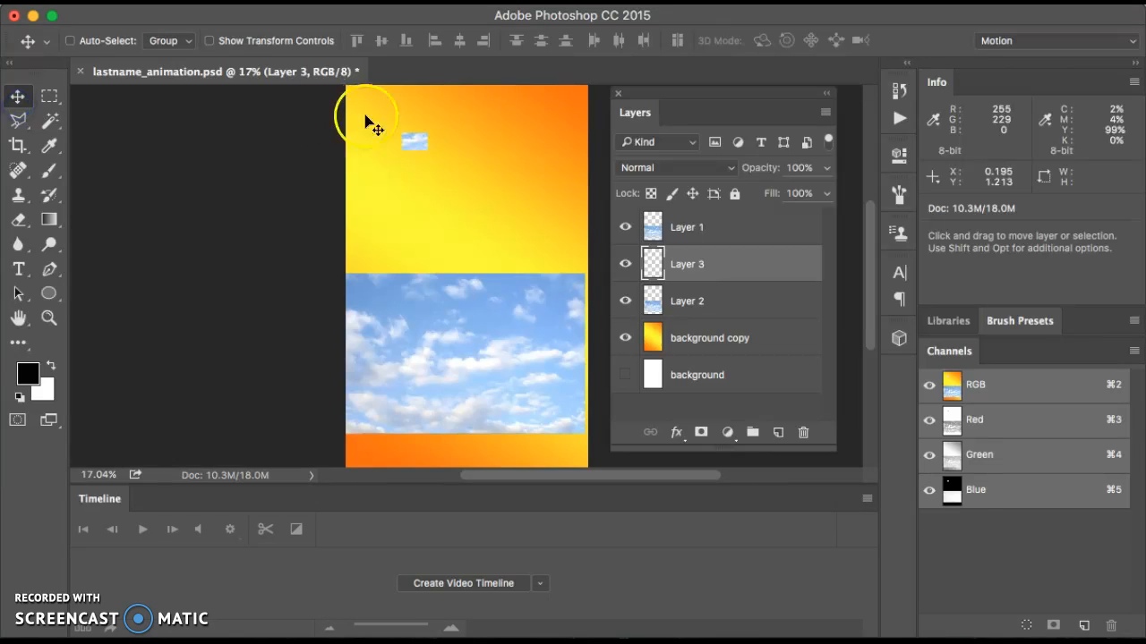
left_click_drag(418, 143, 371, 106)
- Scale the Layer 3 sky piece to about 811%, roughly 8.6 by 5.95 in, and commit the transform
left_click(199, 4)
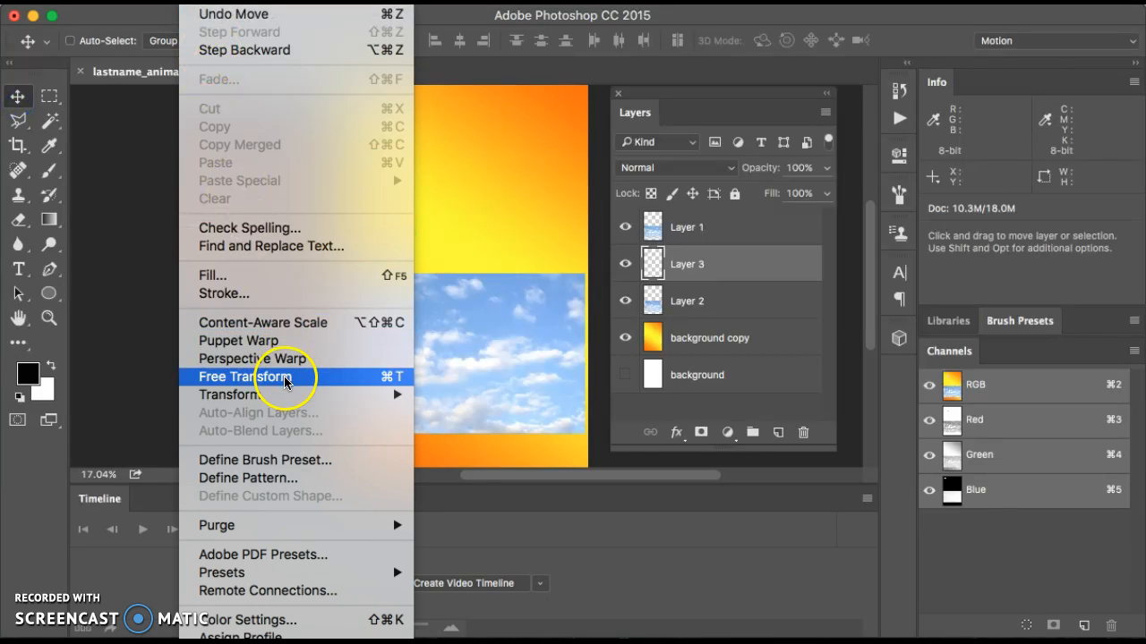
mouse_move(286, 392)
left_click(449, 421)
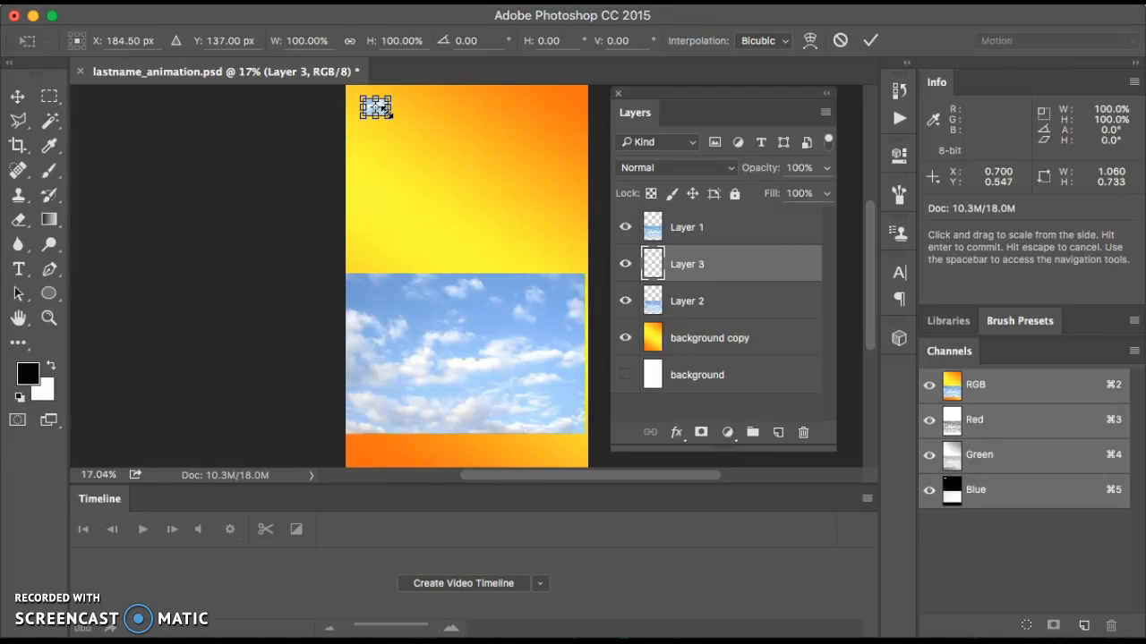
left_click_drag(386, 115, 565, 245)
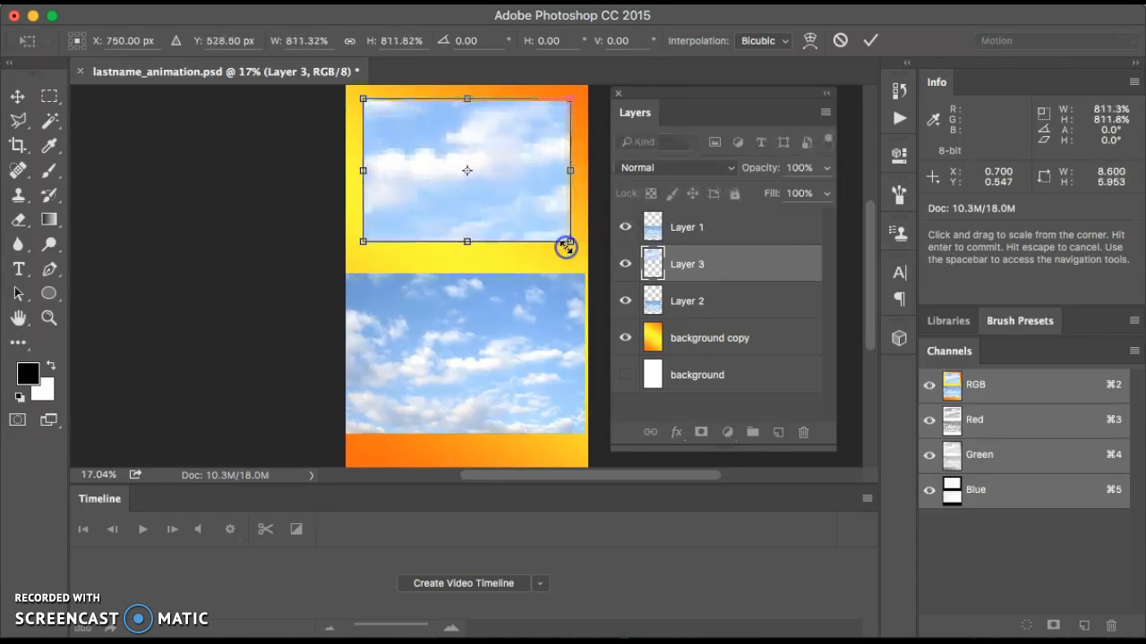
double_click(532, 174)
- Turn on Auto-Select for the Move tool and move the large Layer 1 sky up to overlap the enlarged sky piece
mouse_move(486, 409)
left_mouse_down()
mouse_move(489, 366)
mouse_move(476, 402)
mouse_move(486, 409)
left_mouse_up()
left_click(69, 42)
left_click_drag(440, 330, 445, 271)
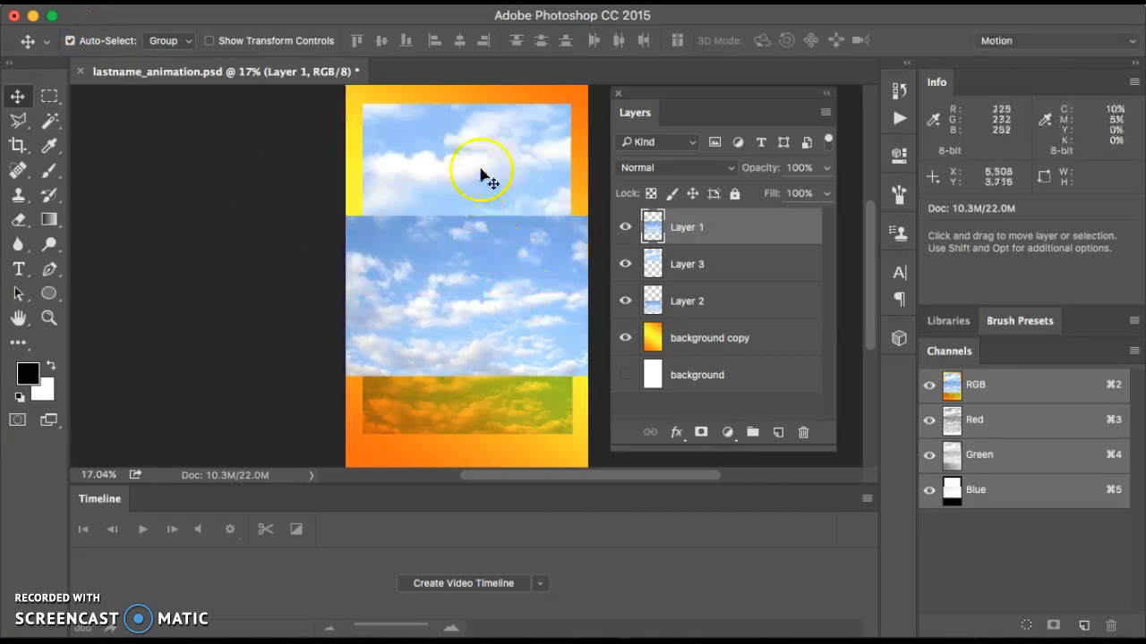
- Try the Screen blend mode on Layer 1 and replace it with Darken
left_click(673, 167)
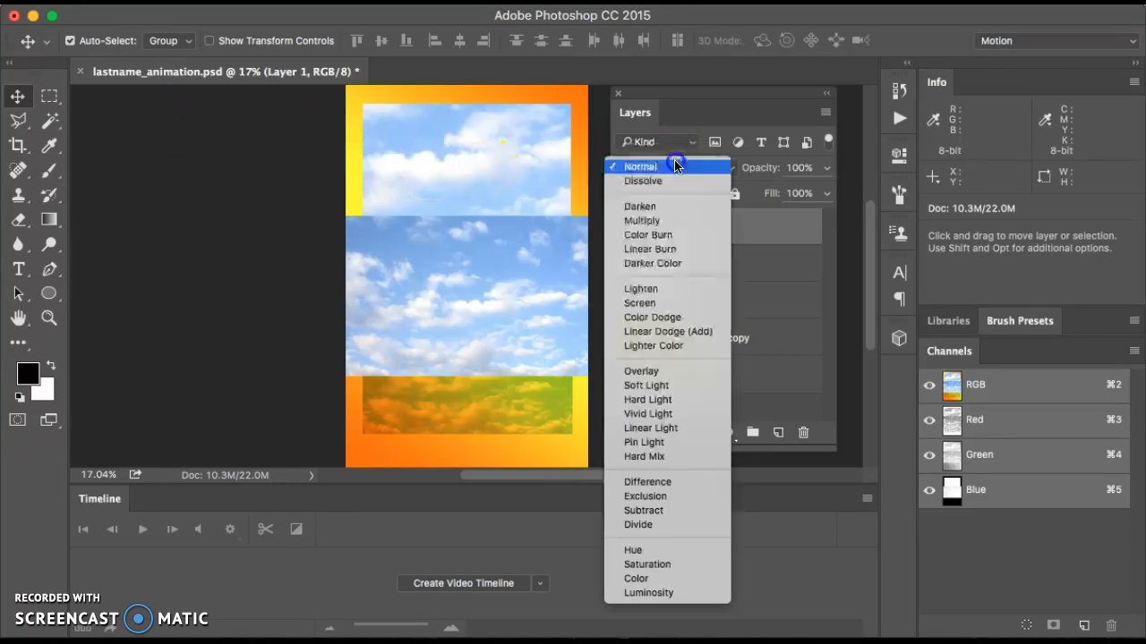
left_click(670, 302)
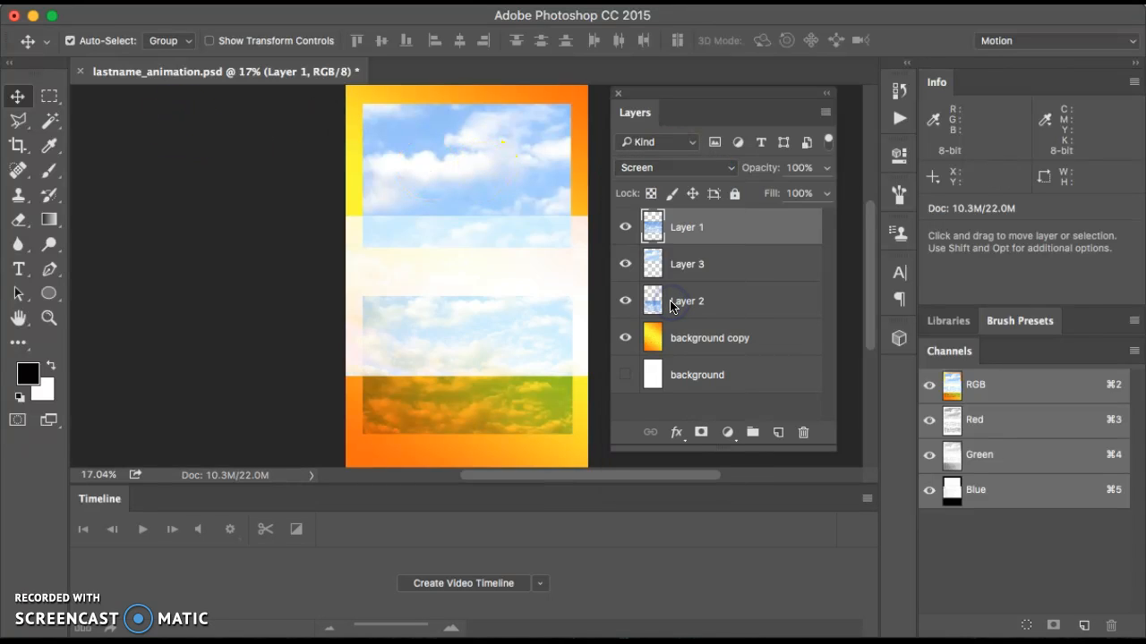
left_click(658, 168)
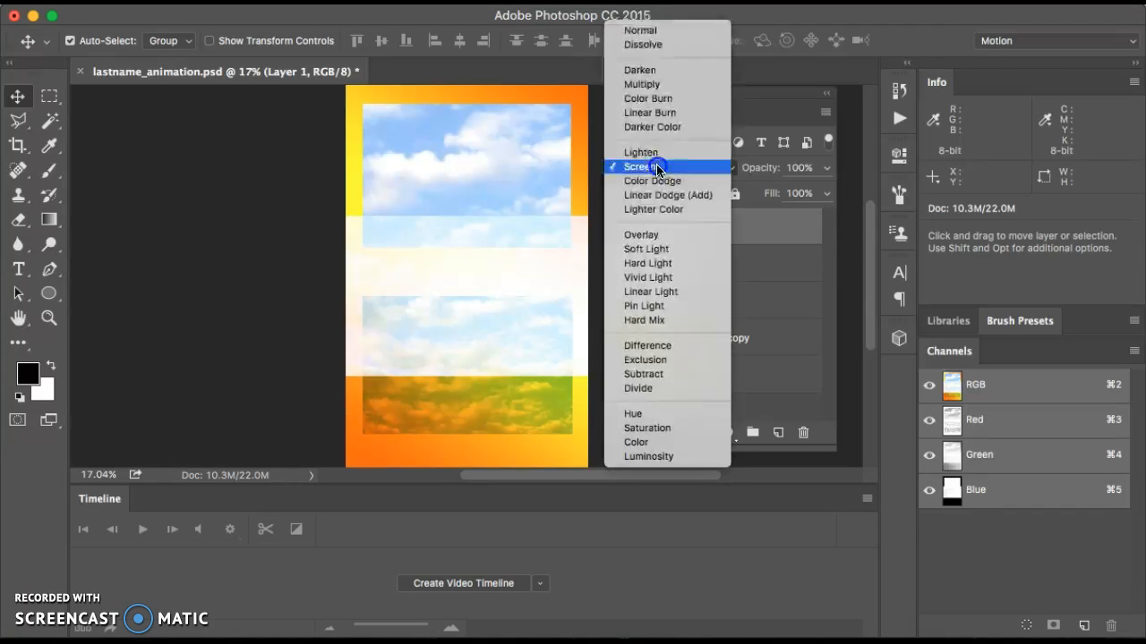
left_click(638, 72)
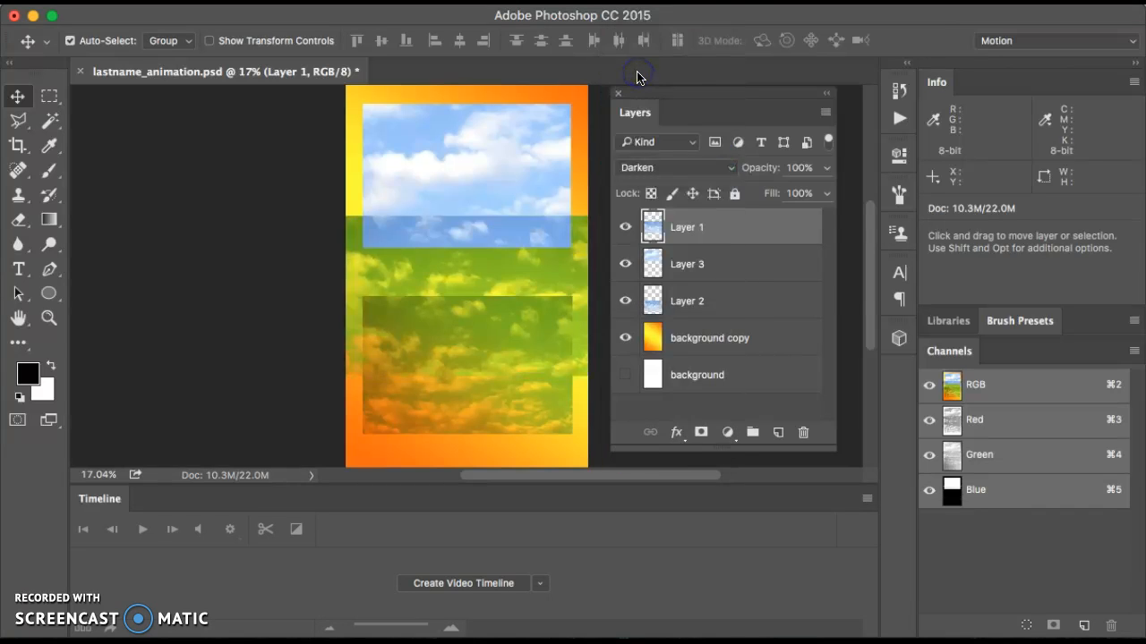
- Select Layer 3, try the Saturation and Color blend modes, and settle on Subtract
left_click(453, 179)
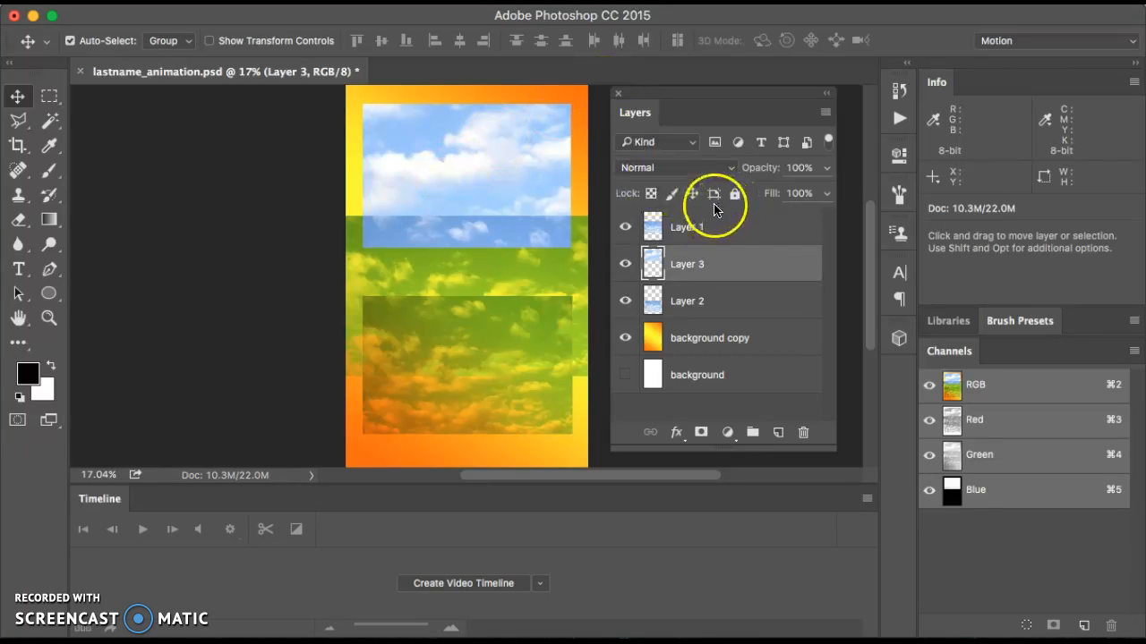
left_click(673, 172)
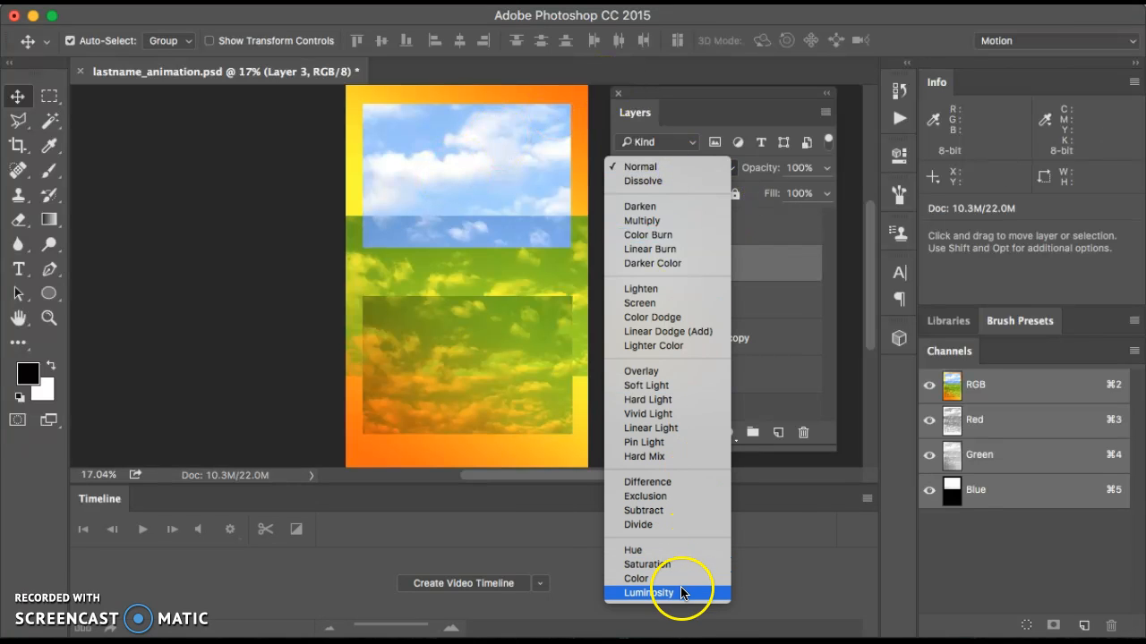
left_click(674, 564)
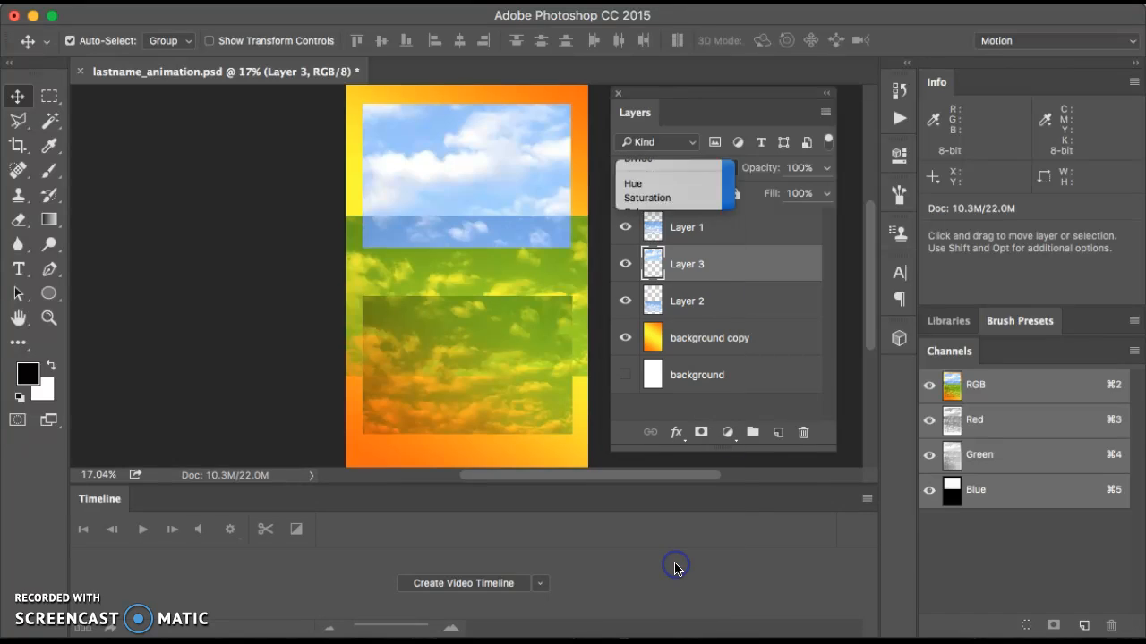
left_click(676, 169)
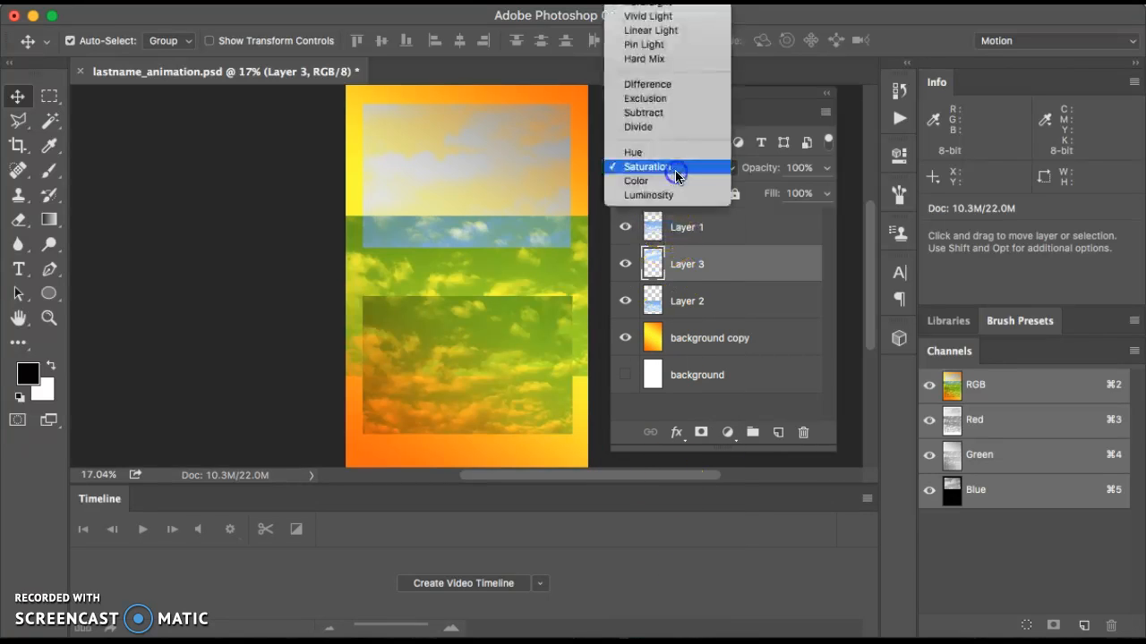
left_click(673, 181)
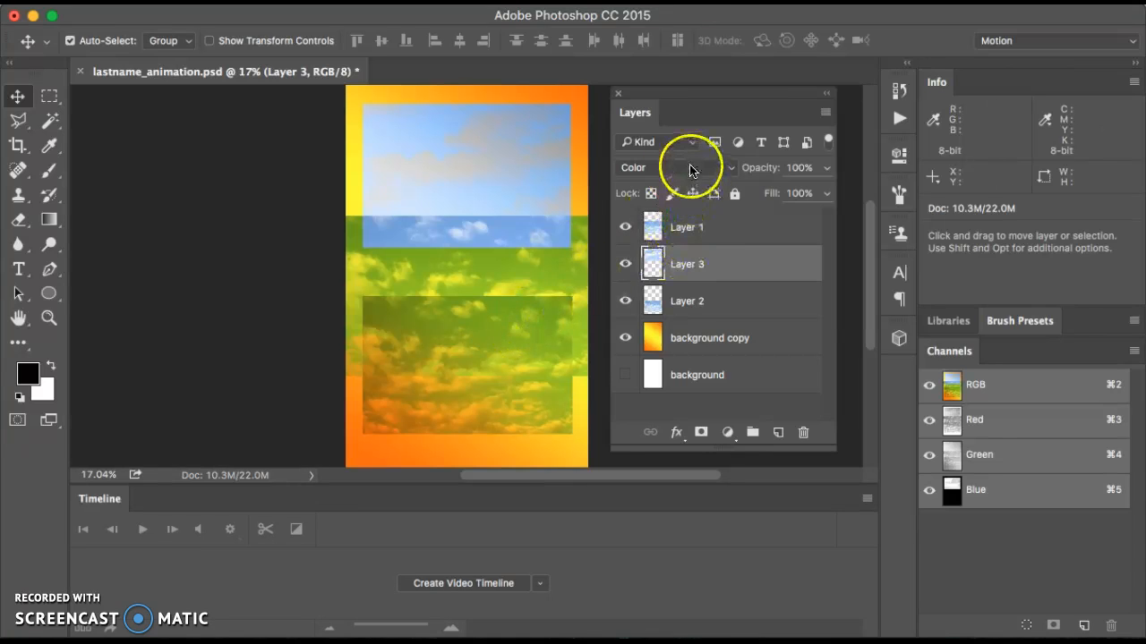
left_click(690, 167)
left_click(683, 98)
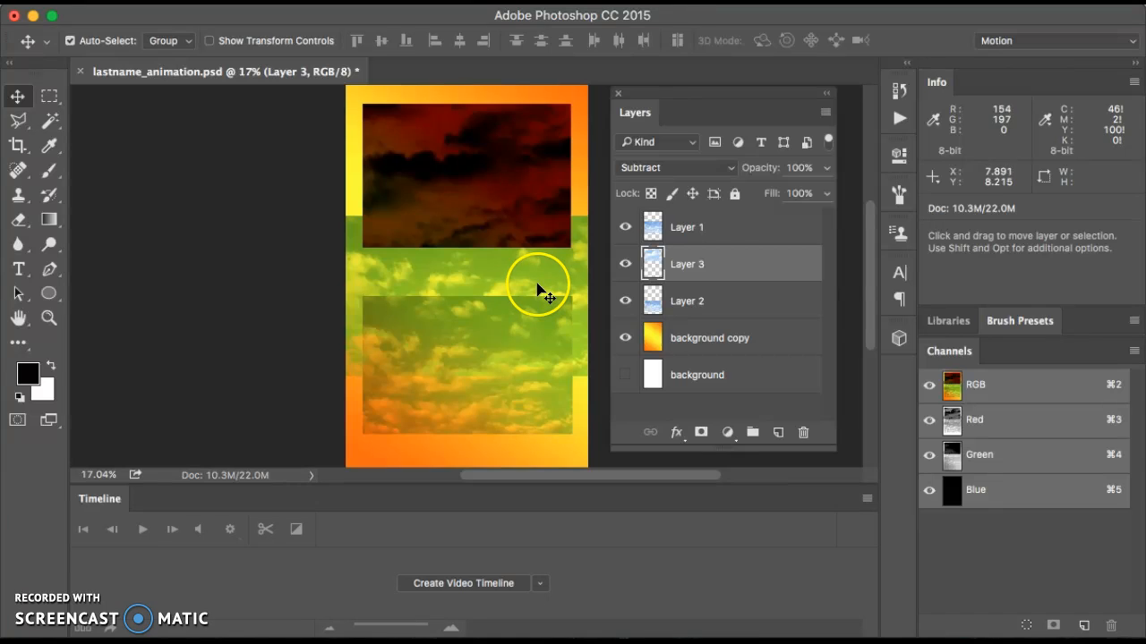
- Select the lower sky on Layer 2, switch to Layer 1, and nudge the Layer 1 sky slightly upward
left_click(531, 391)
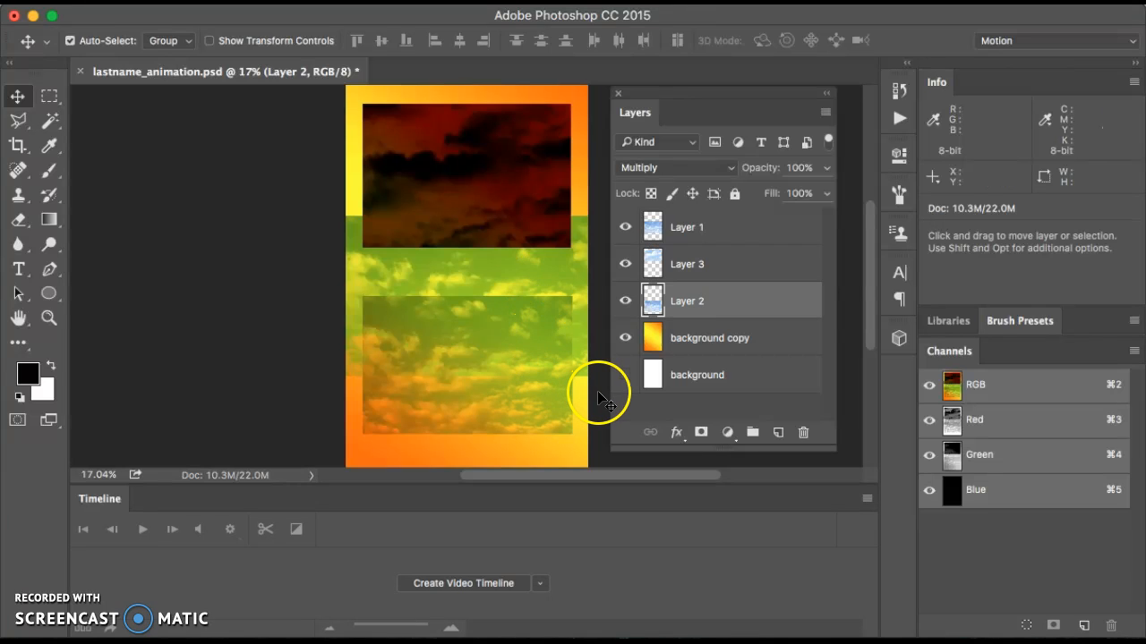
left_click(567, 277)
left_click_drag(514, 277, 513, 259)
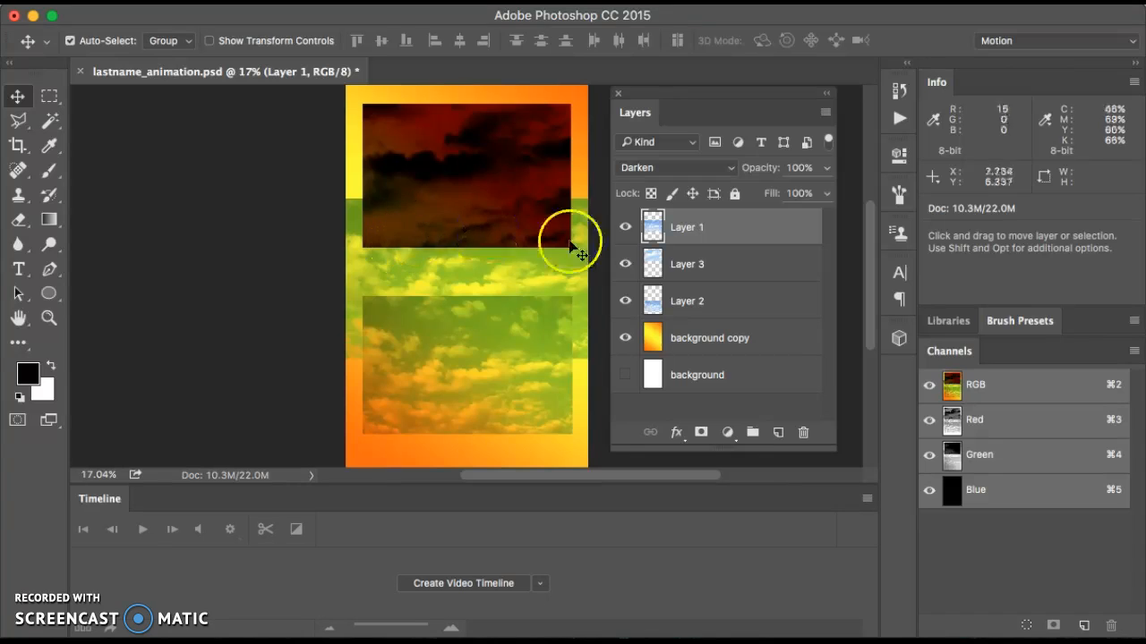
left_click(667, 168)
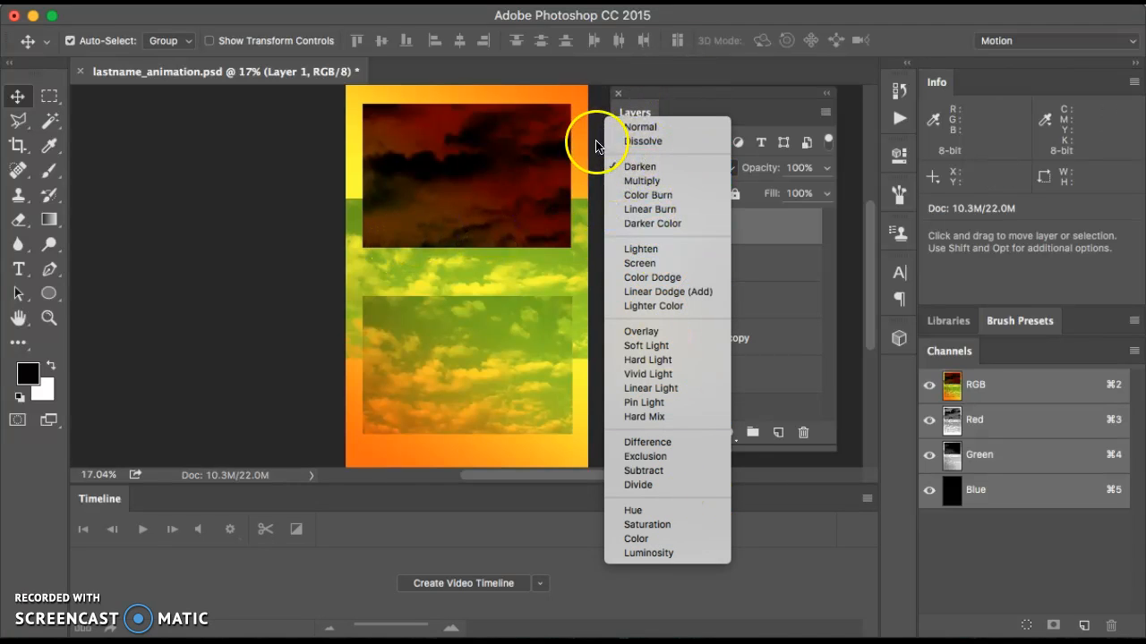
left_click(600, 148)
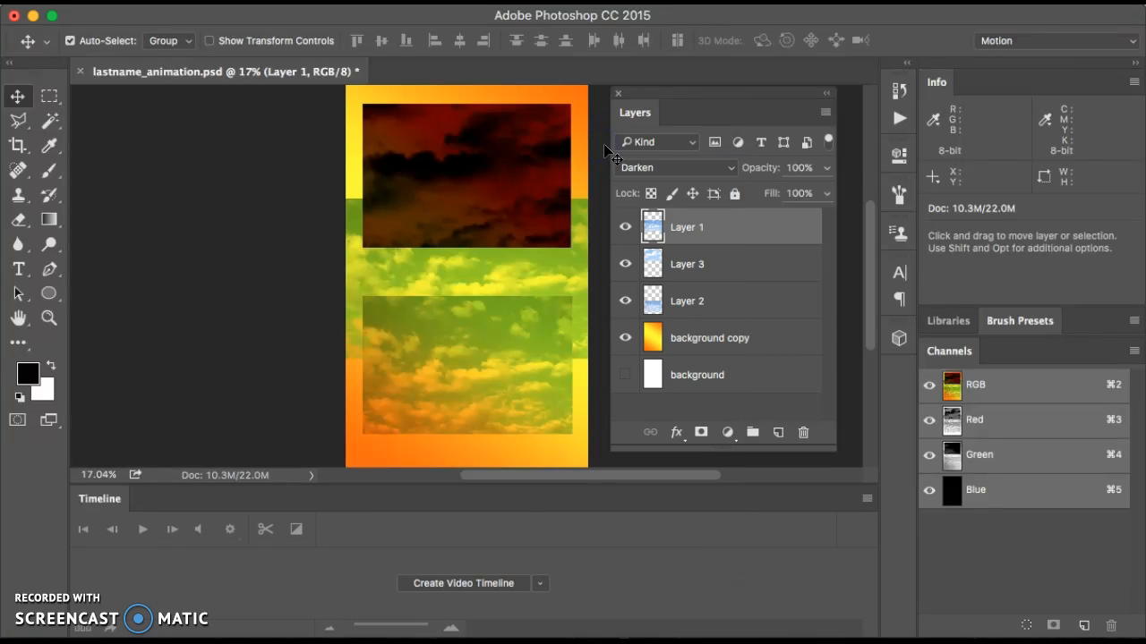
- Show the Adjustments panel and place it in the empty area beside the artwork
left_click(582, 4)
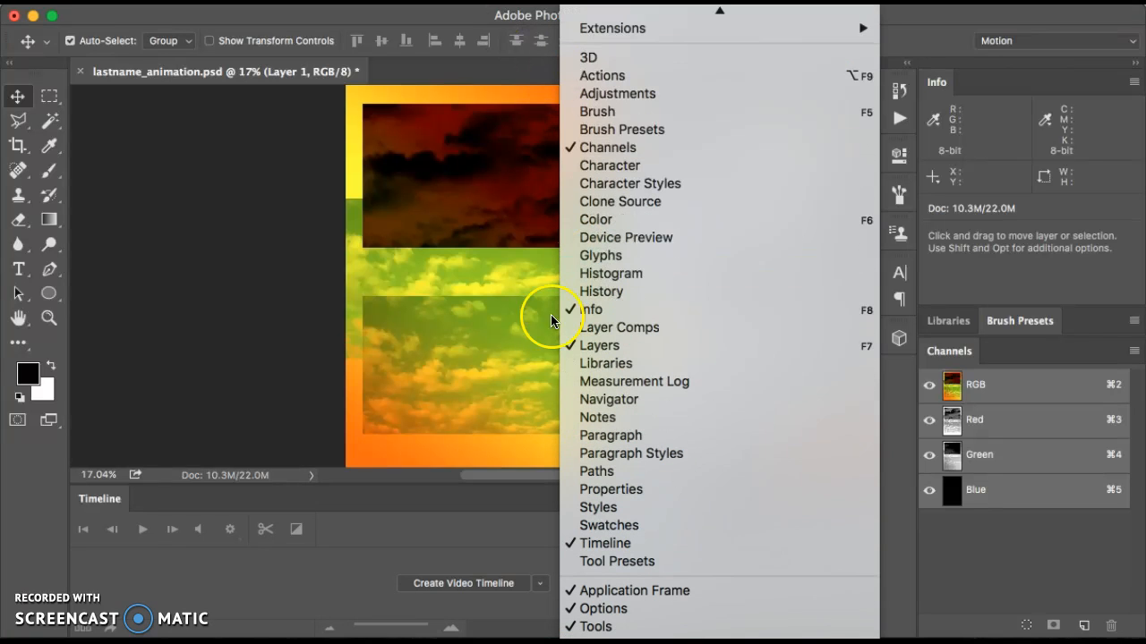
left_click(627, 94)
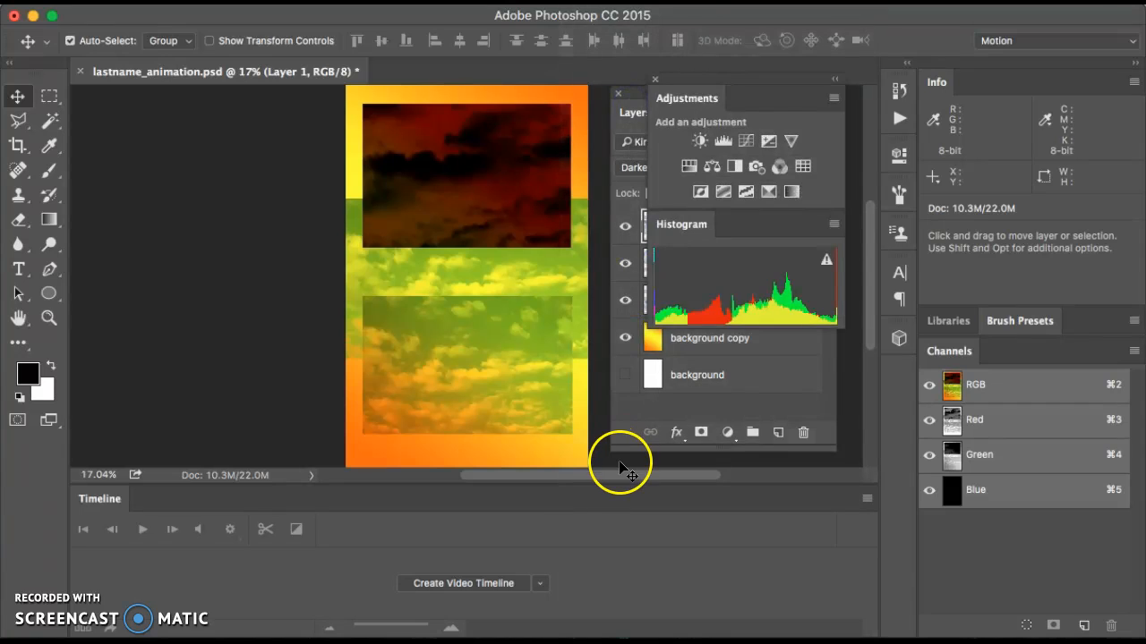
left_click_drag(767, 81, 229, 155)
- Add a Levels adjustment layer above Layer 3 with the midtone level at 1.14 and collapse its properties
left_click(477, 137)
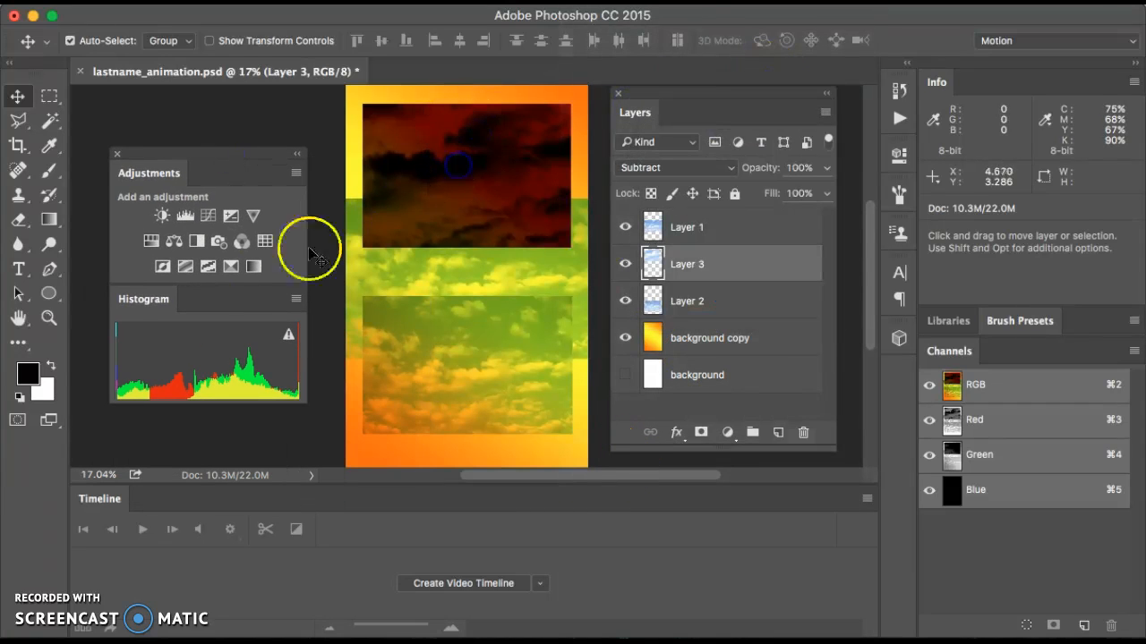
left_click(186, 215)
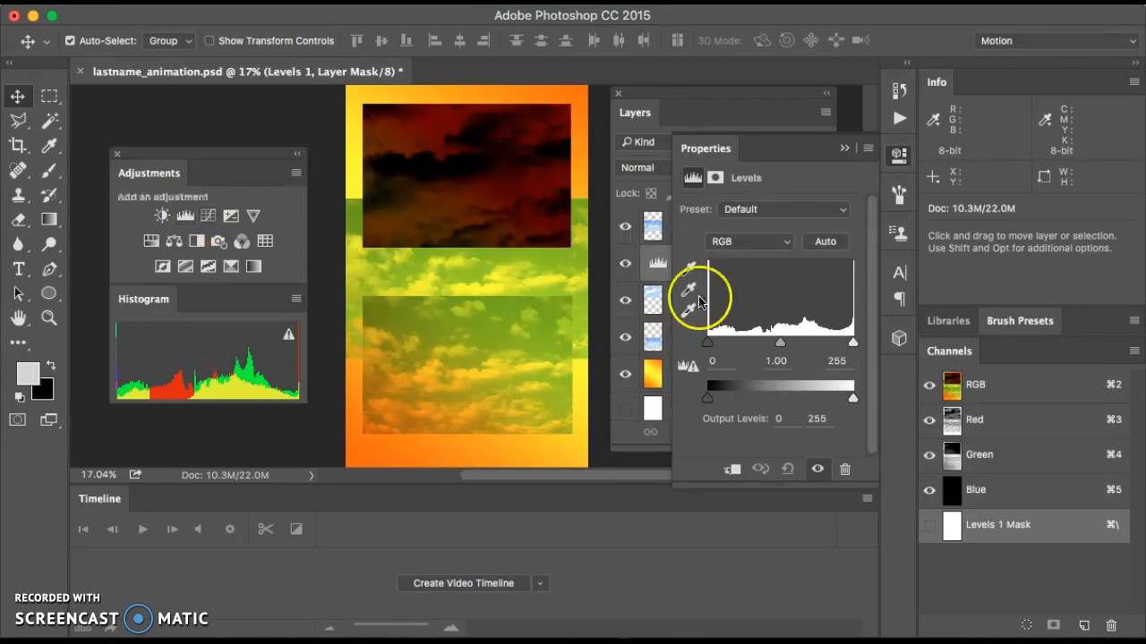
mouse_move(781, 347)
left_mouse_down()
mouse_move(747, 345)
mouse_move(811, 348)
mouse_move(750, 343)
mouse_move(774, 342)
left_mouse_up()
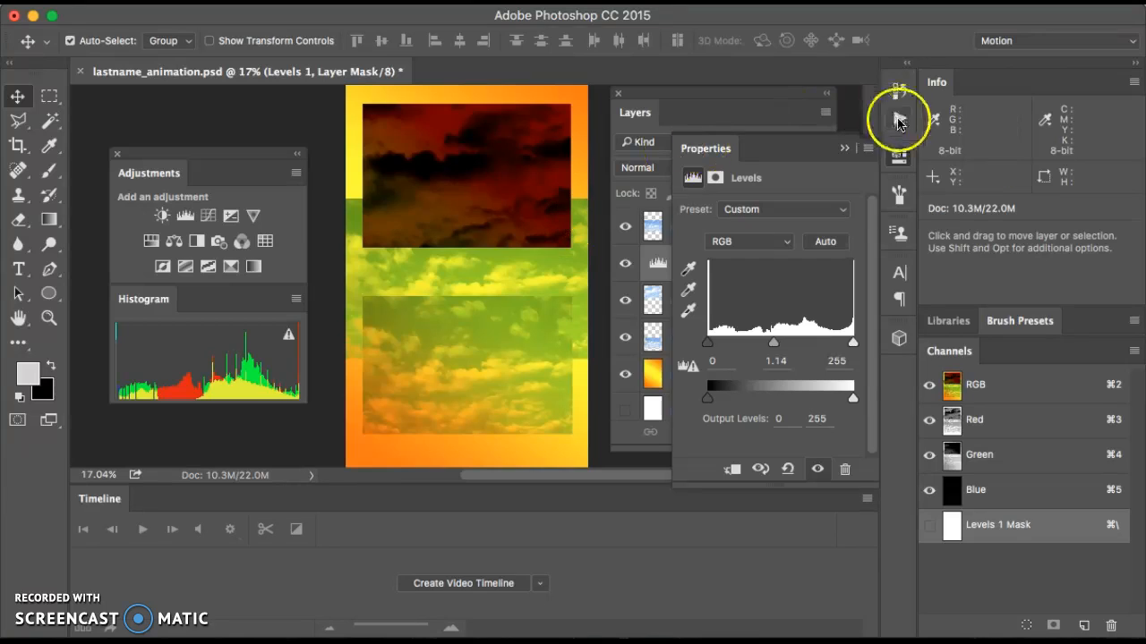
left_click(845, 148)
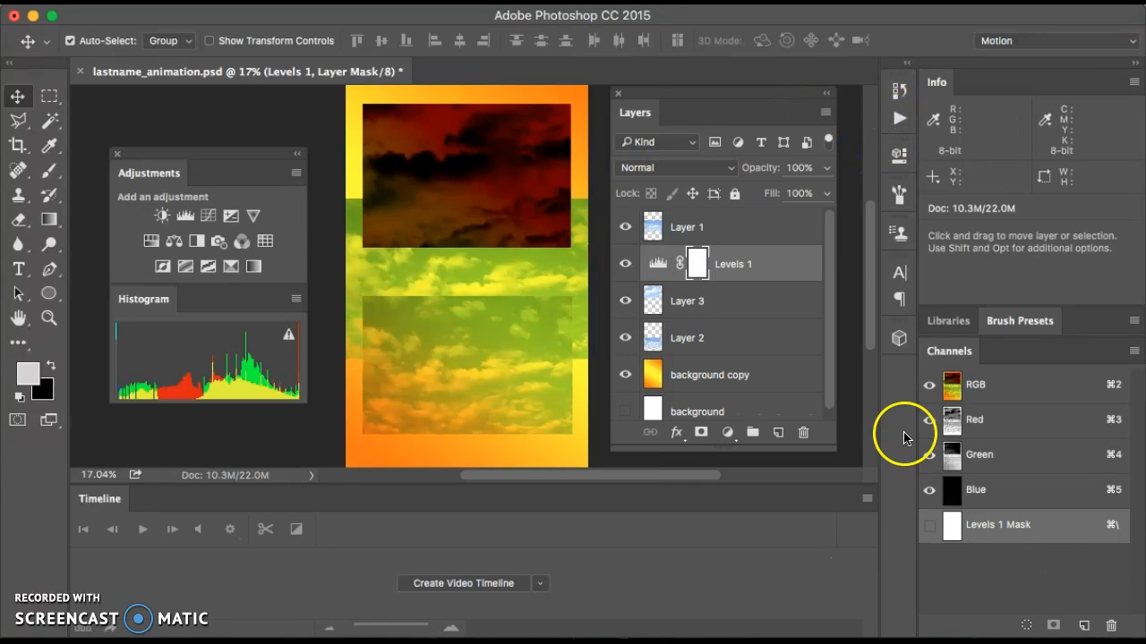